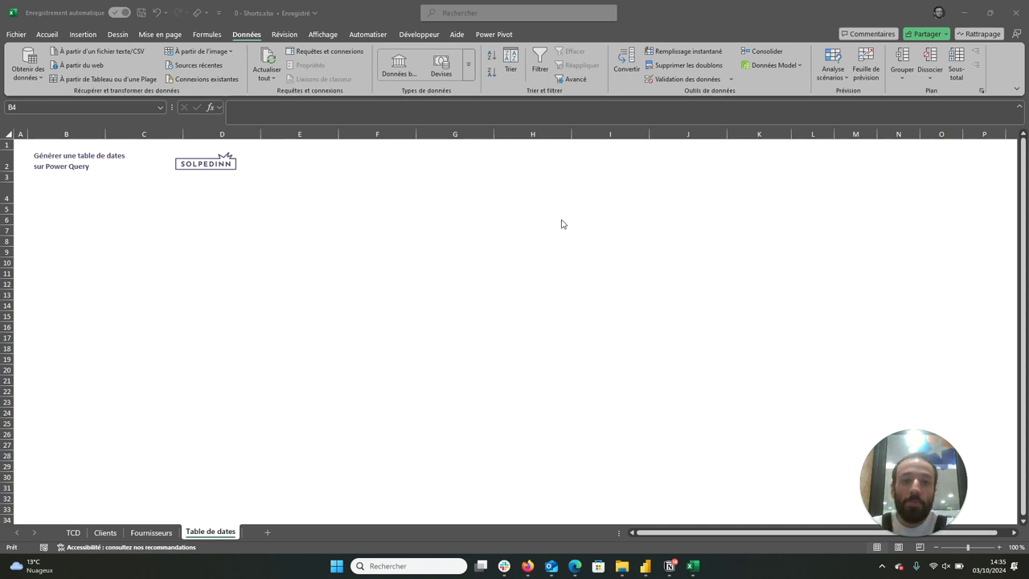
# Step: Create a new blank query via Données > Obtenir des données > Requête vide
pyautogui.click(38, 77)
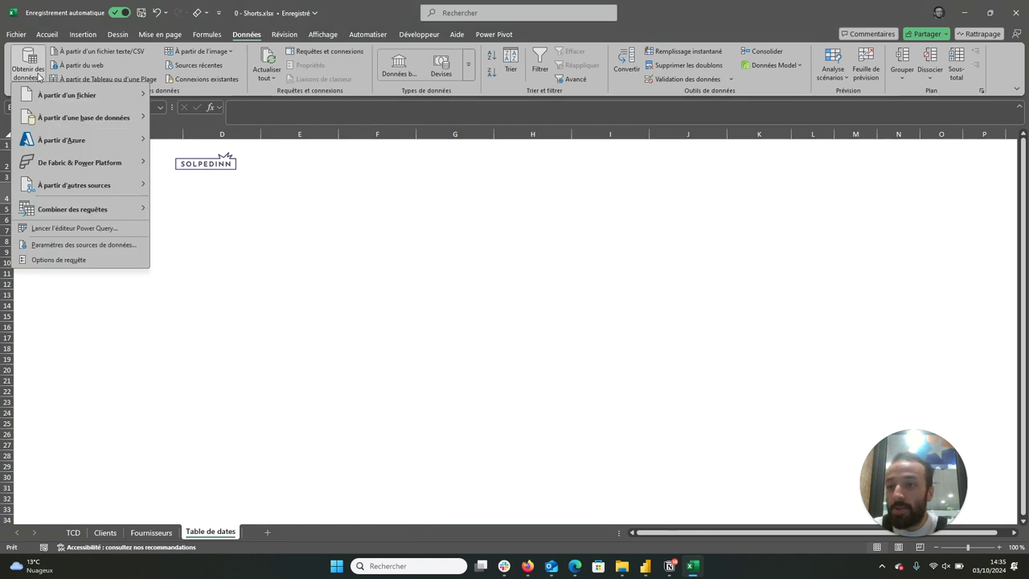
pyautogui.moveTo(67, 188)
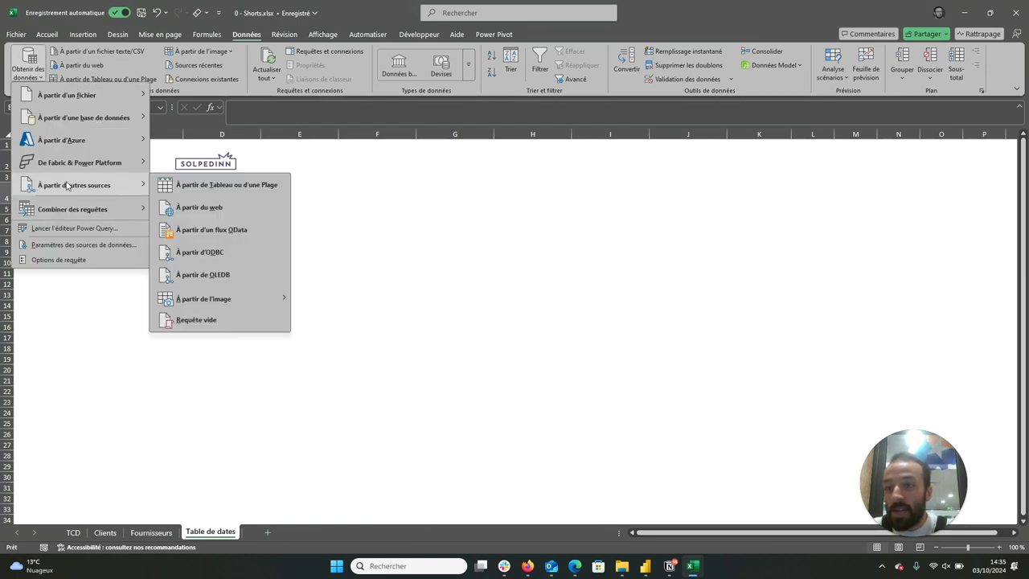
pyautogui.click(223, 324)
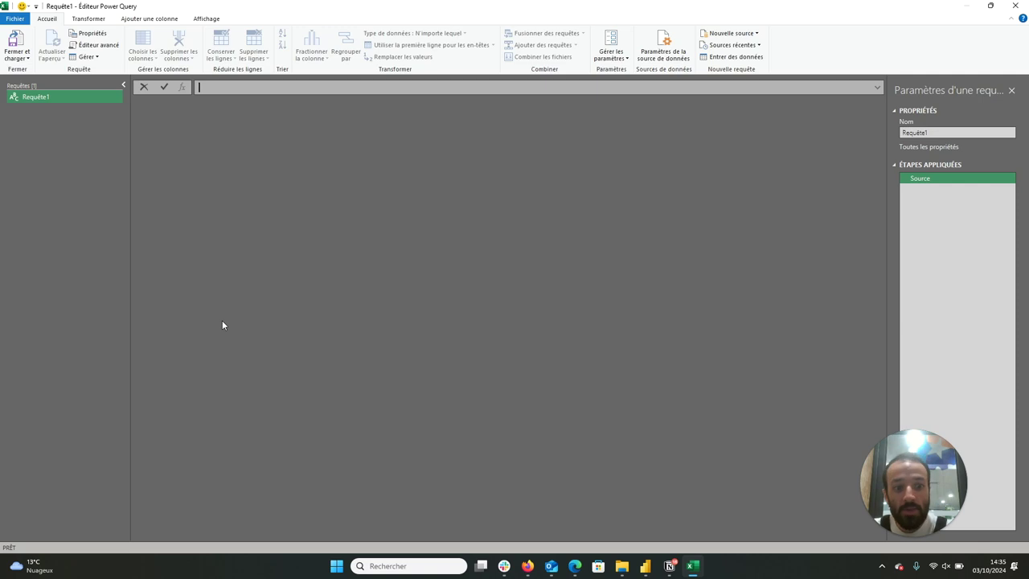
# Step: Rename the new Requête1 query to Calendrier
pyautogui.doubleClick(59, 95)
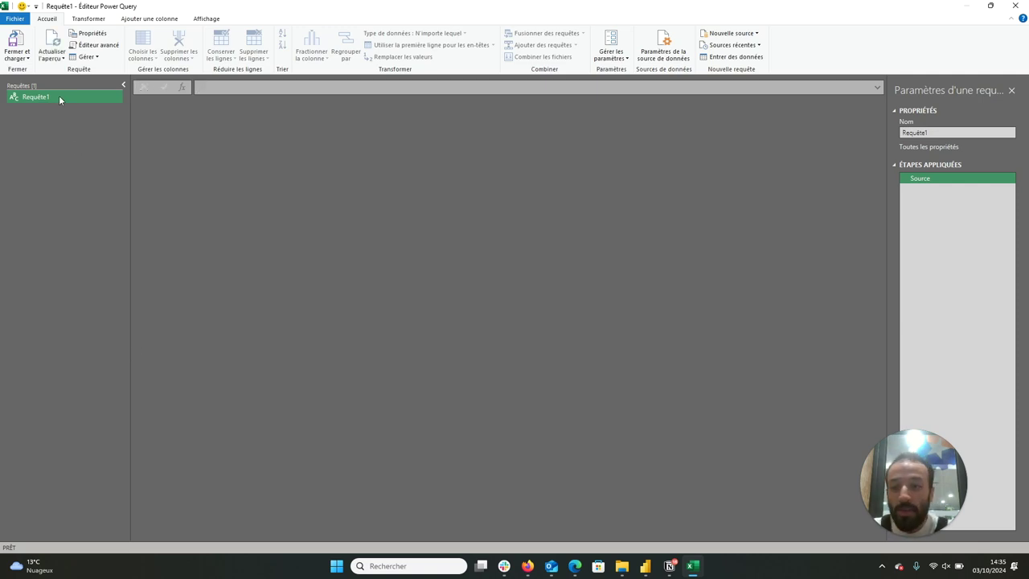
pyautogui.write('c')
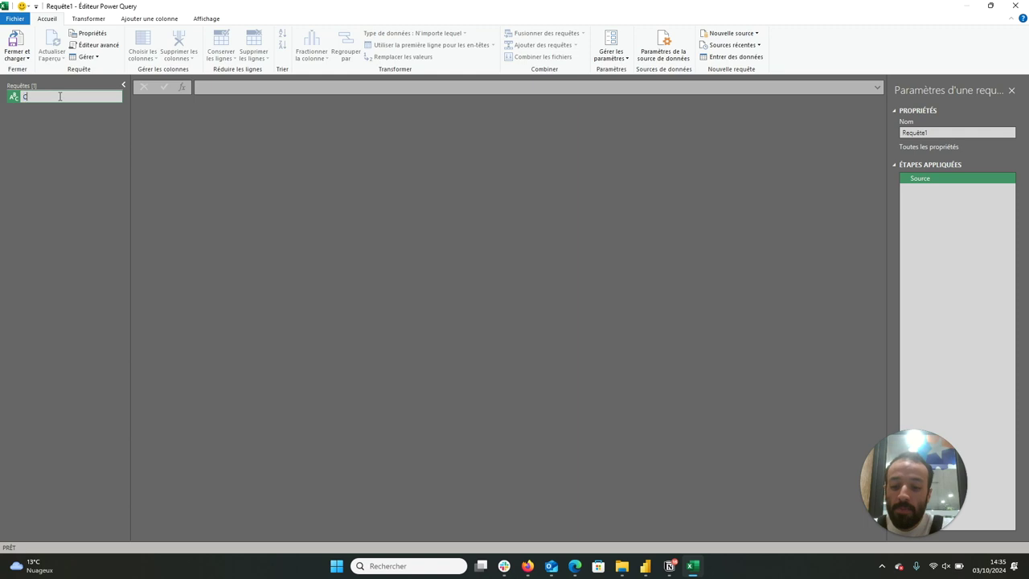
pyautogui.write('alend')
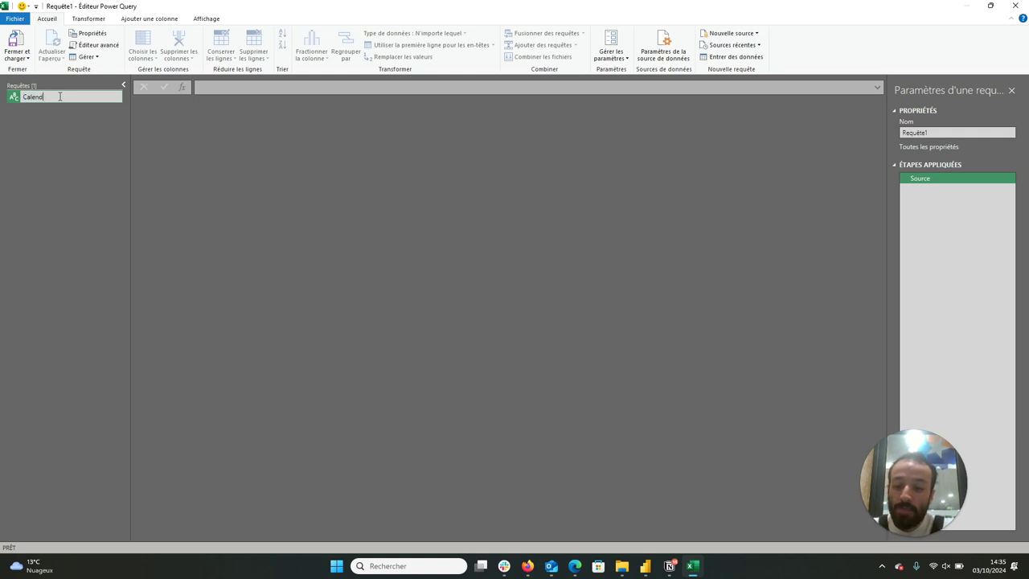
pyautogui.write('rier')
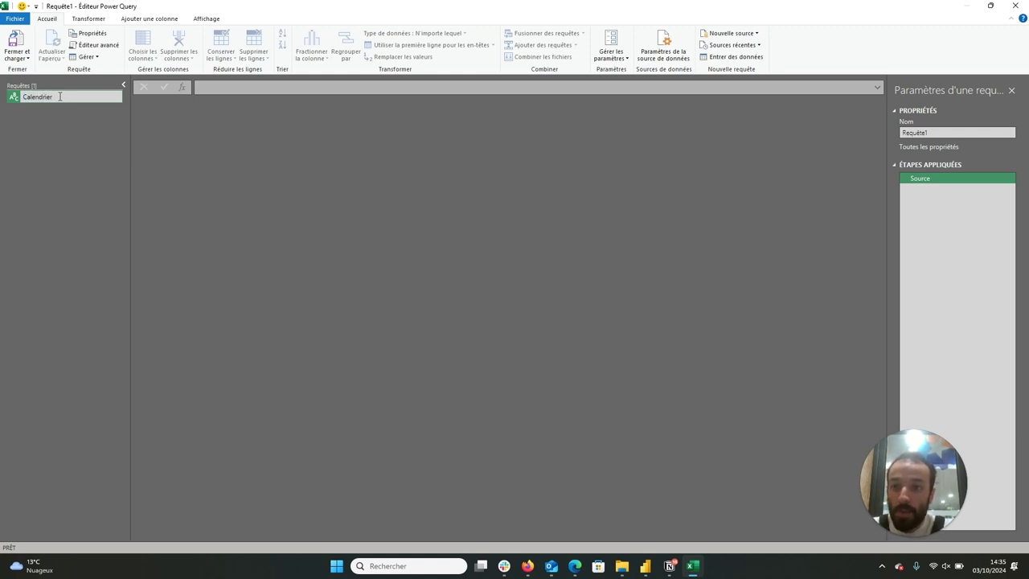
pyautogui.press('Return')
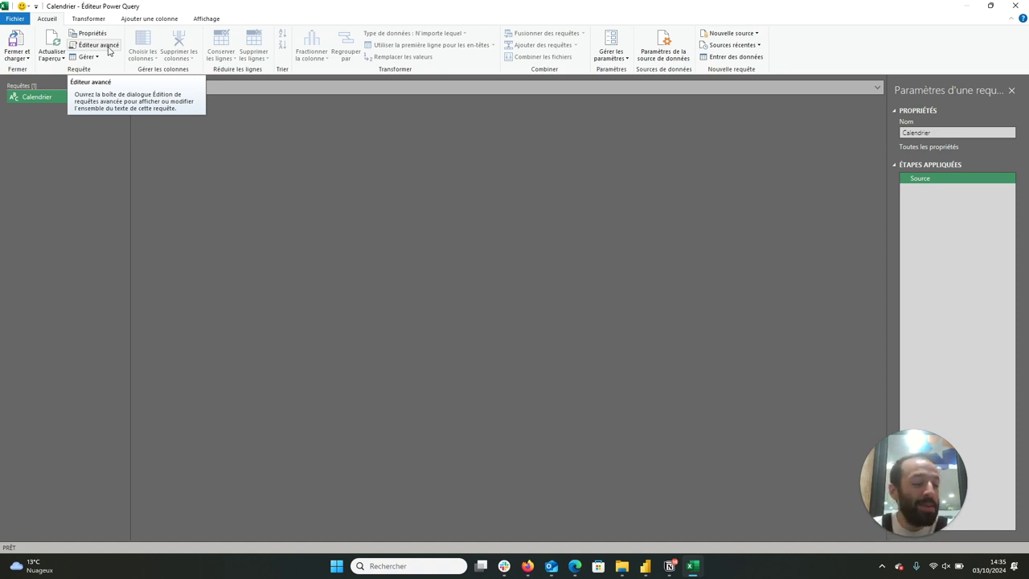
# Step: Open the Calendrier code in the Advanced Editor and select its Source = "" line
pyautogui.click(110, 51)
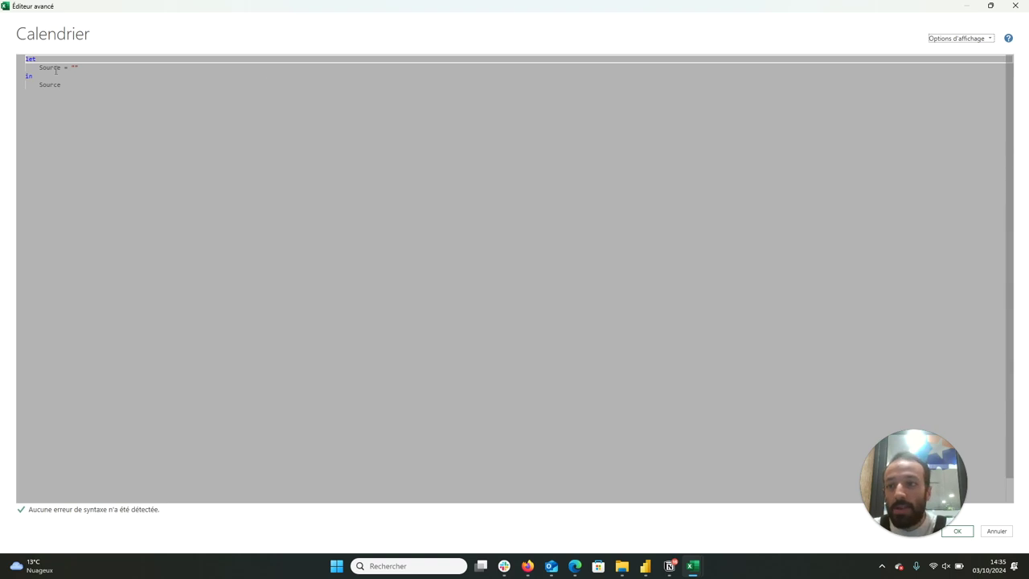
pyautogui.click(74, 67)
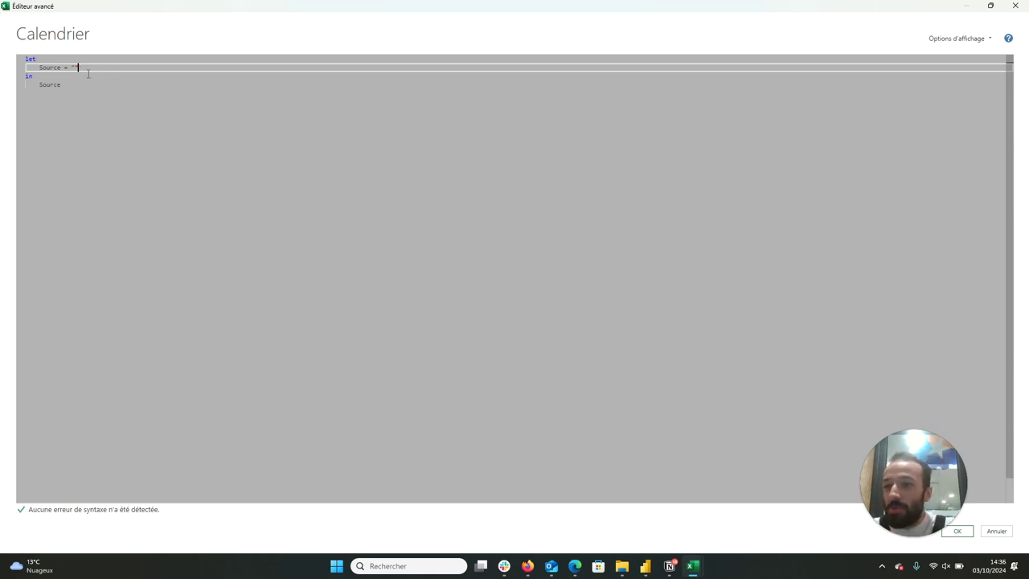
pyautogui.keyDown('shift'); pyautogui.click(39, 68); pyautogui.keyUp('shift')
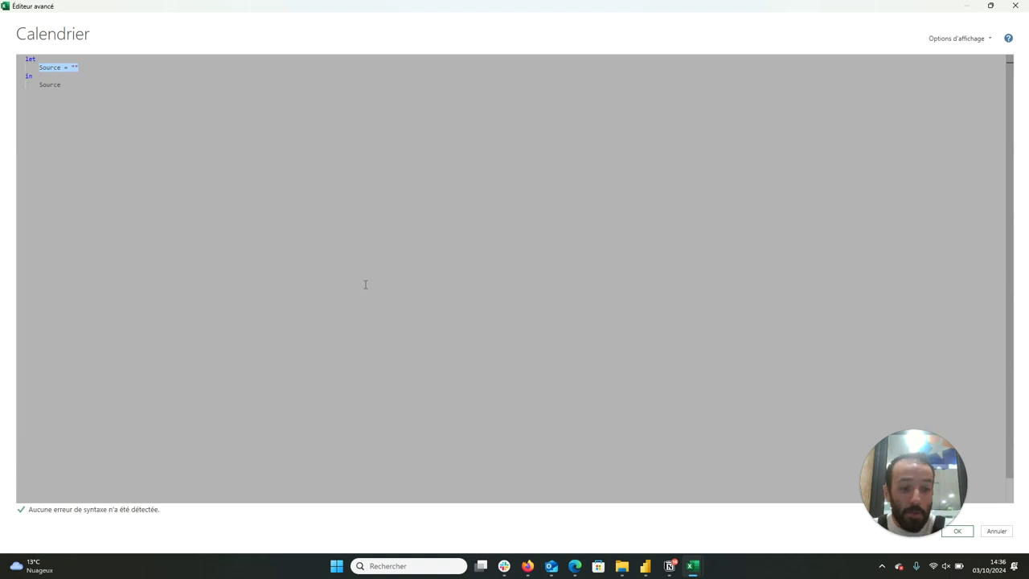
# Step: Replace the Source line with Datedebut = #date(2024,1,1) and DateFin = #date(2025,12,31)
pyautogui.write('Da')
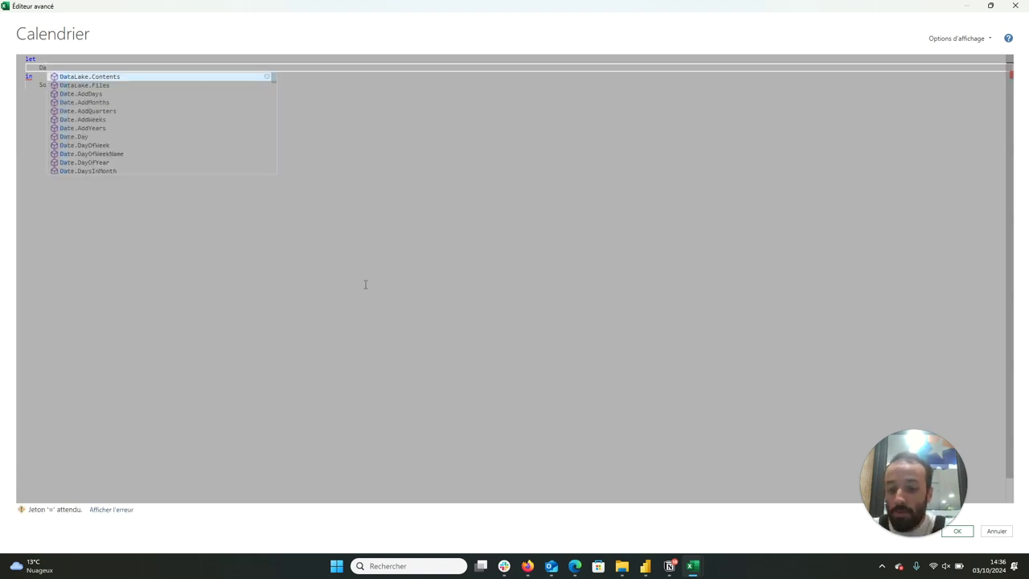
pyautogui.write('teDebut')
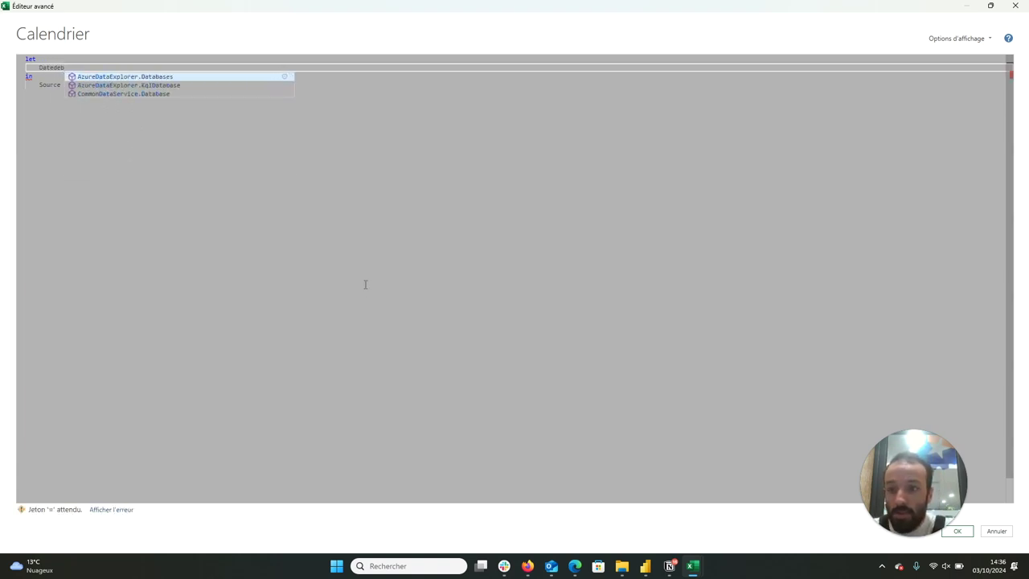
pyautogui.press('BackSpace')
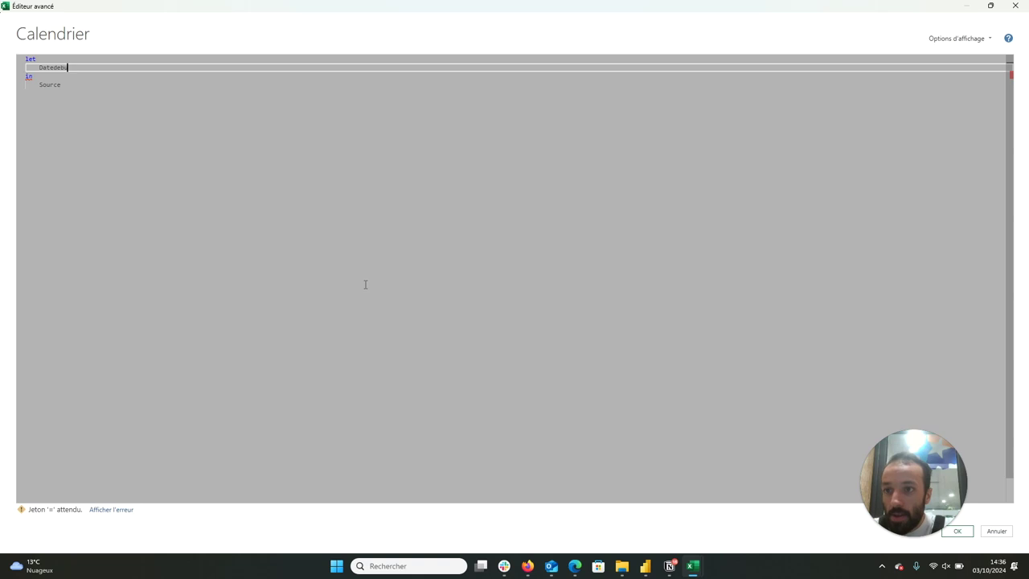
pyautogui.write('t =')
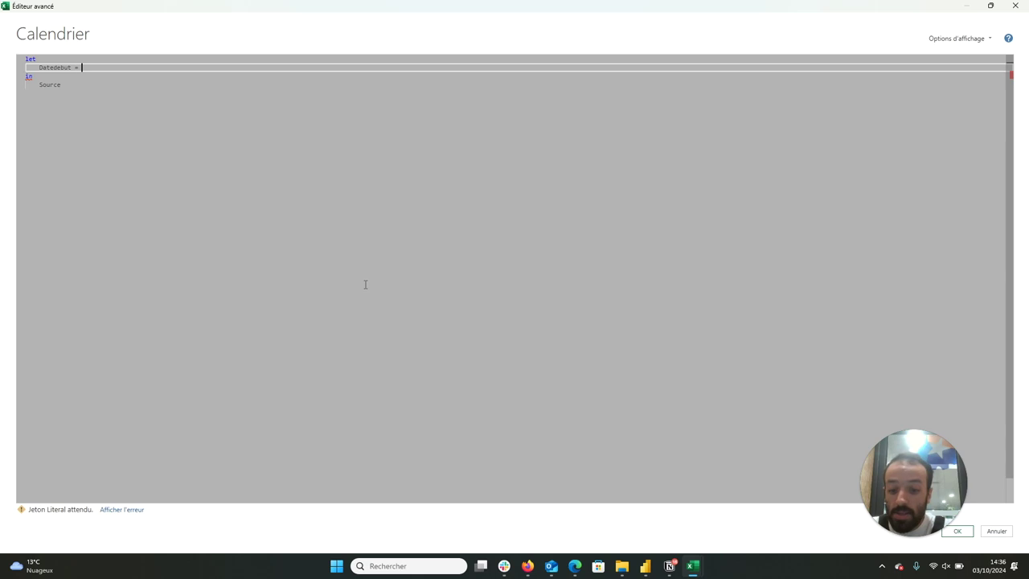
pyautogui.write('#date(')
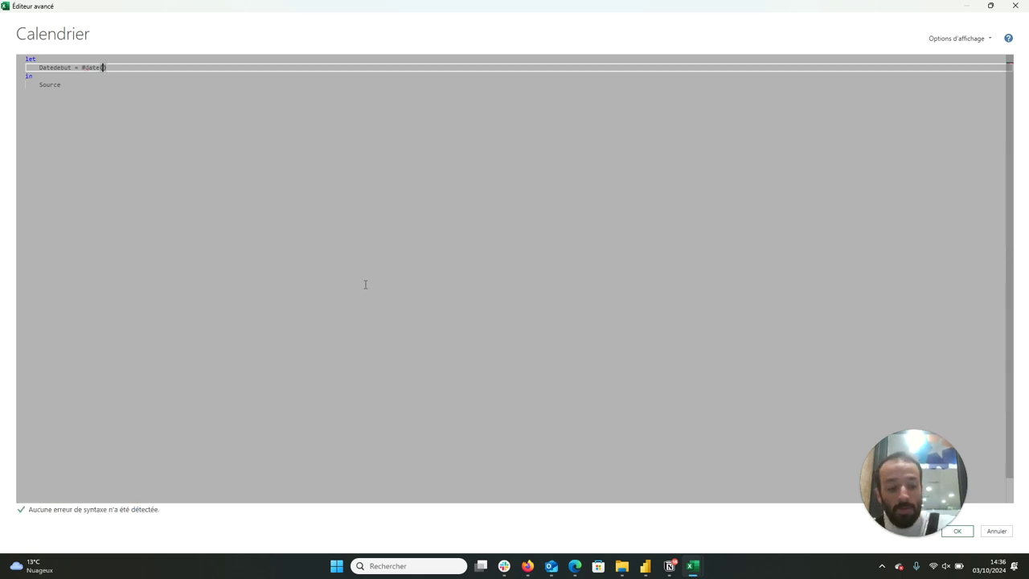
pyautogui.write('20')
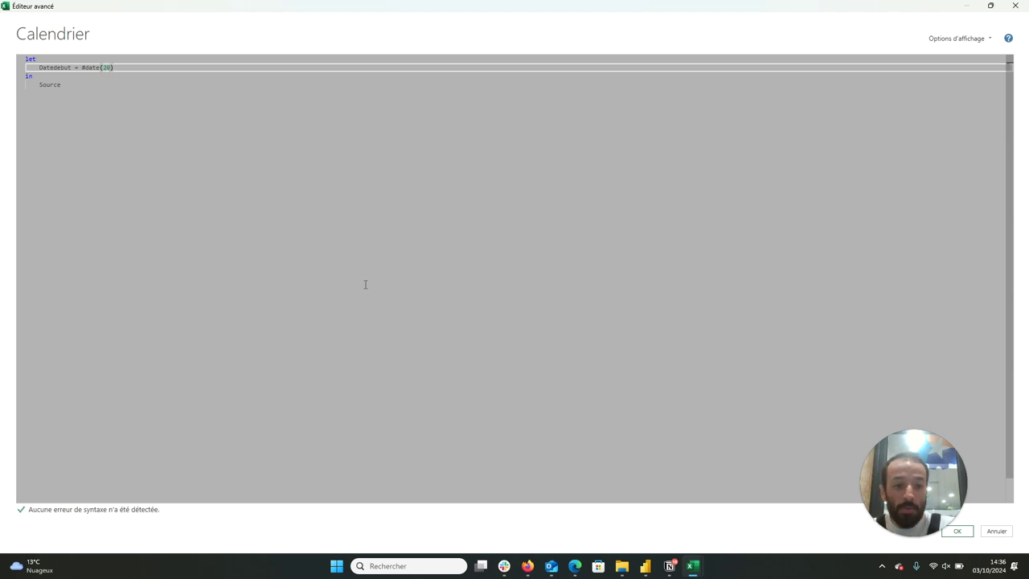
pyautogui.write('24')
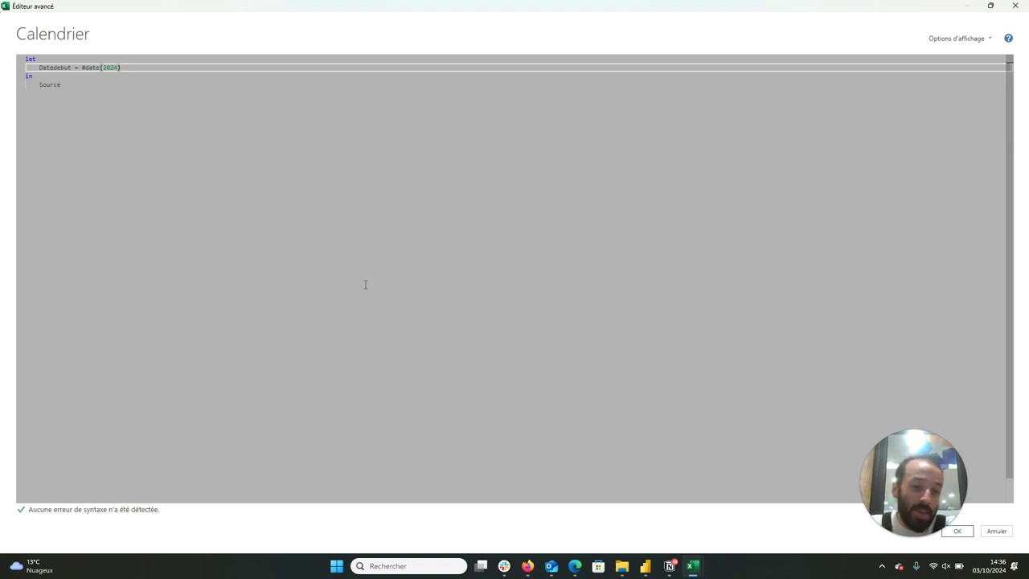
pyautogui.write(',')
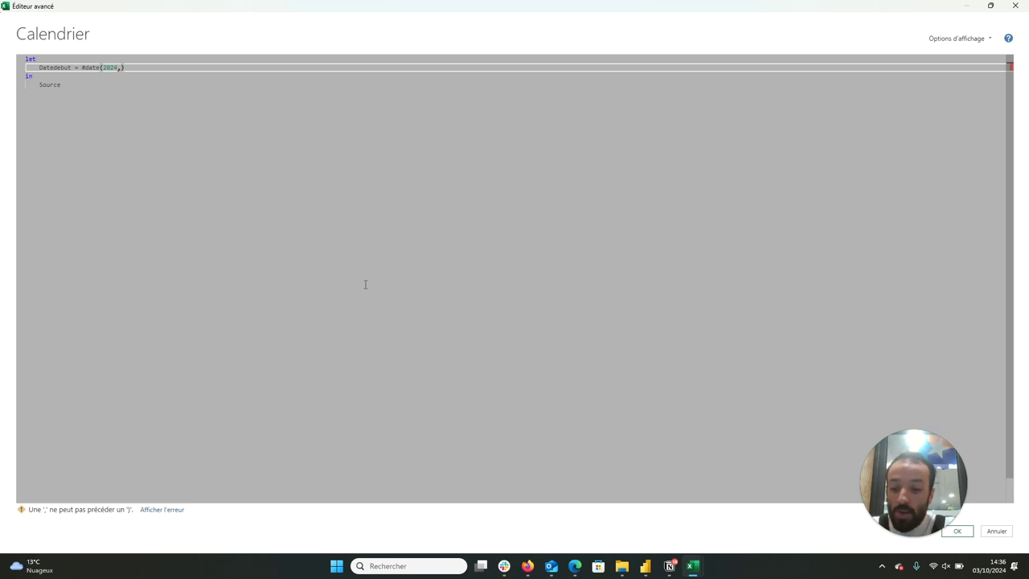
pyautogui.write('1,1')
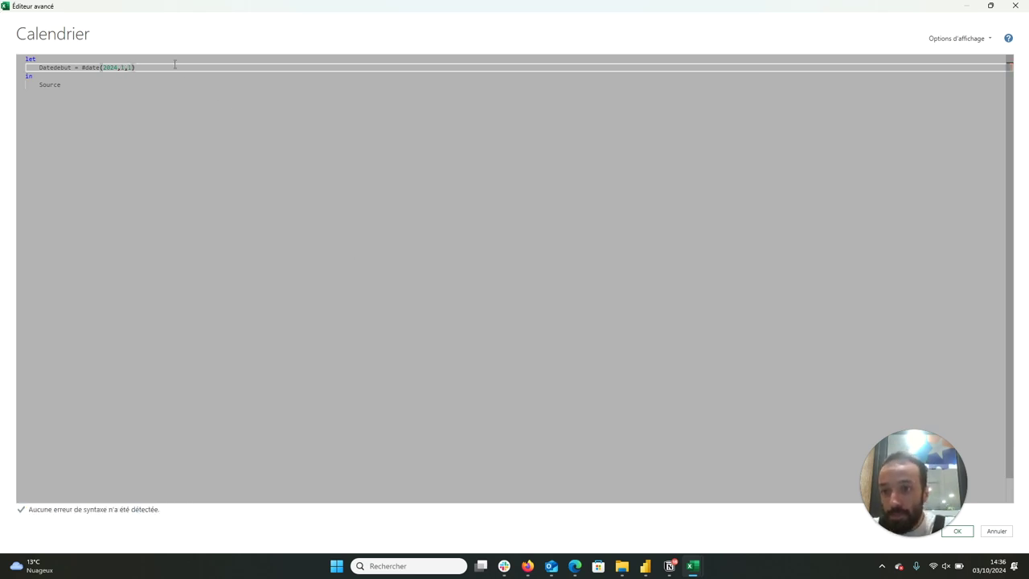
pyautogui.write(',')
pyautogui.press('Return')
pyautogui.write('Dat')
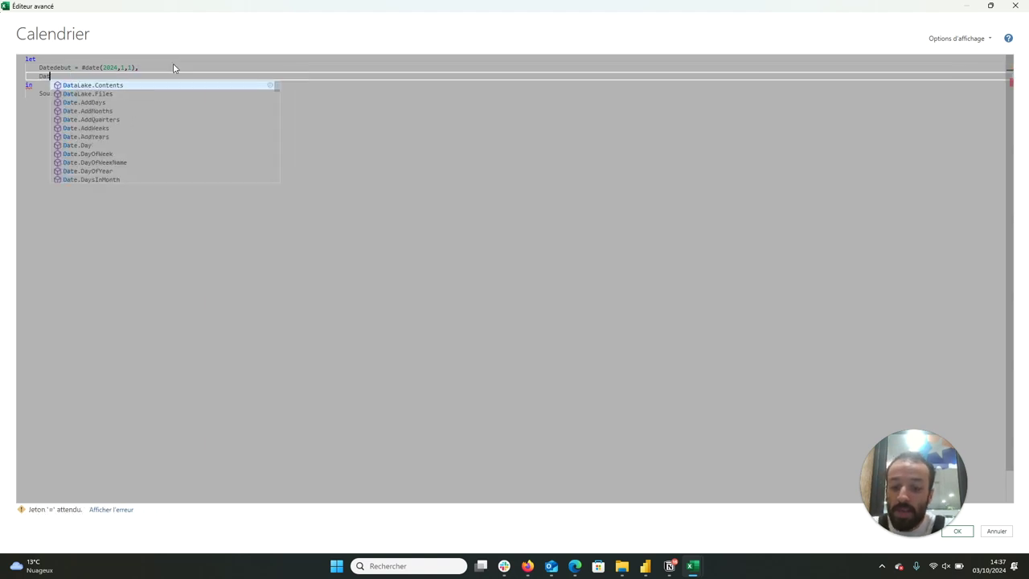
pyautogui.write('eF')
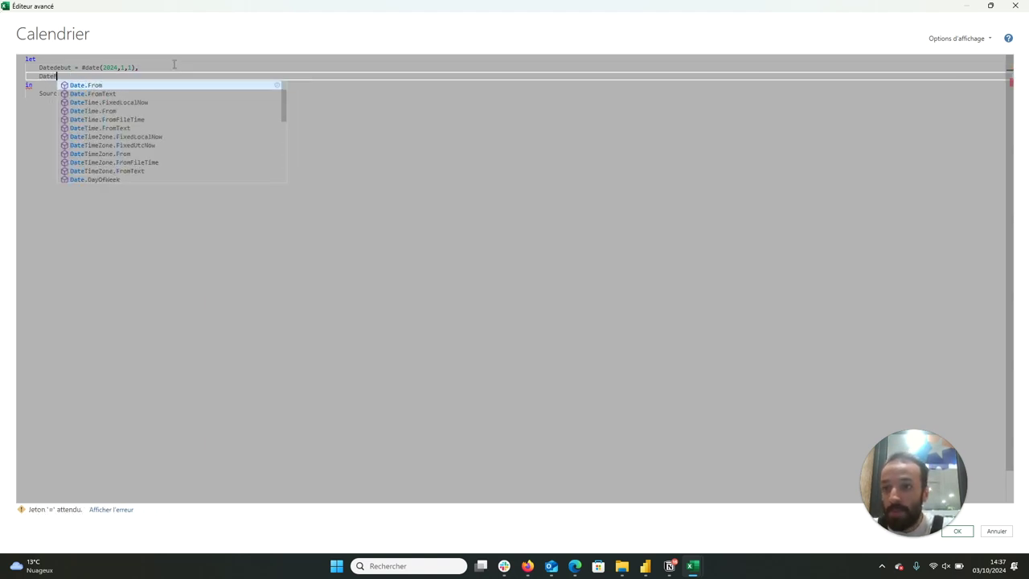
pyautogui.write('in')
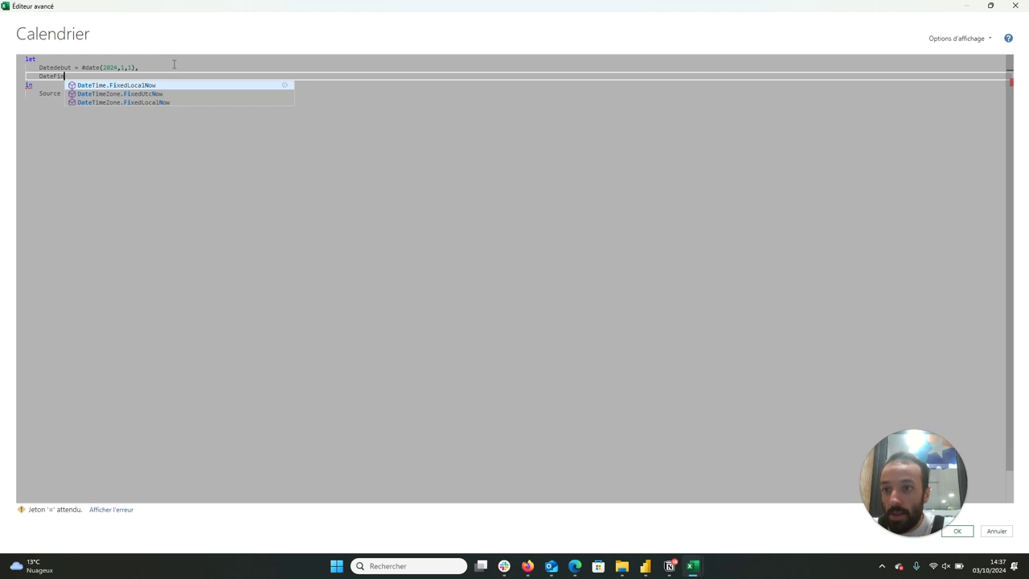
pyautogui.write(' =')
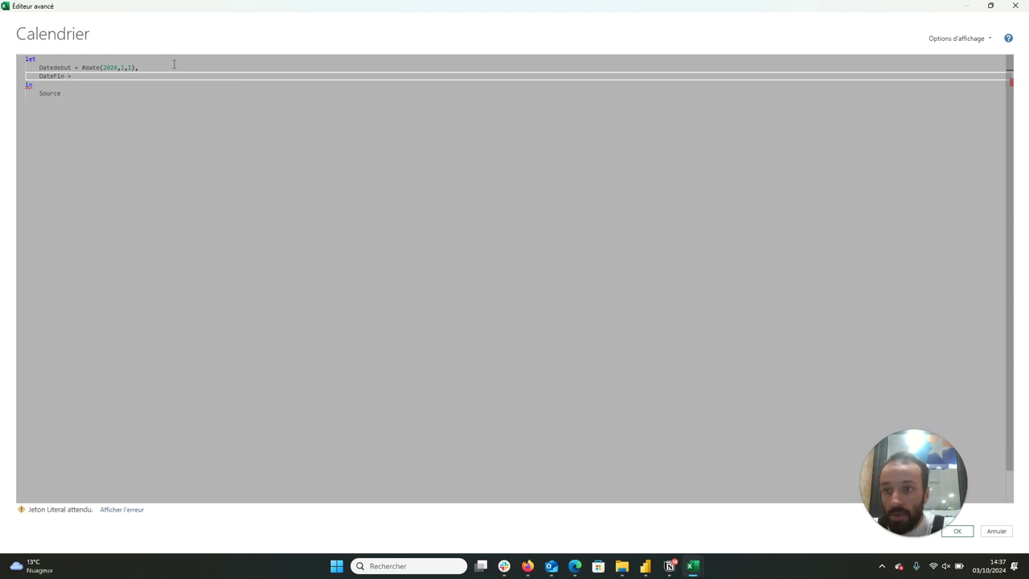
pyautogui.write(' #')
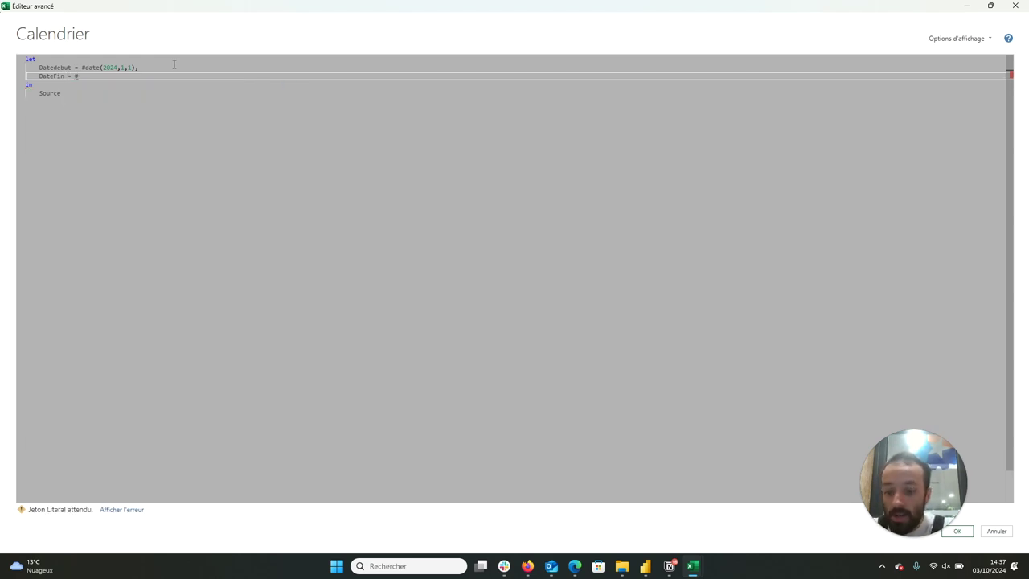
pyautogui.write('date(')
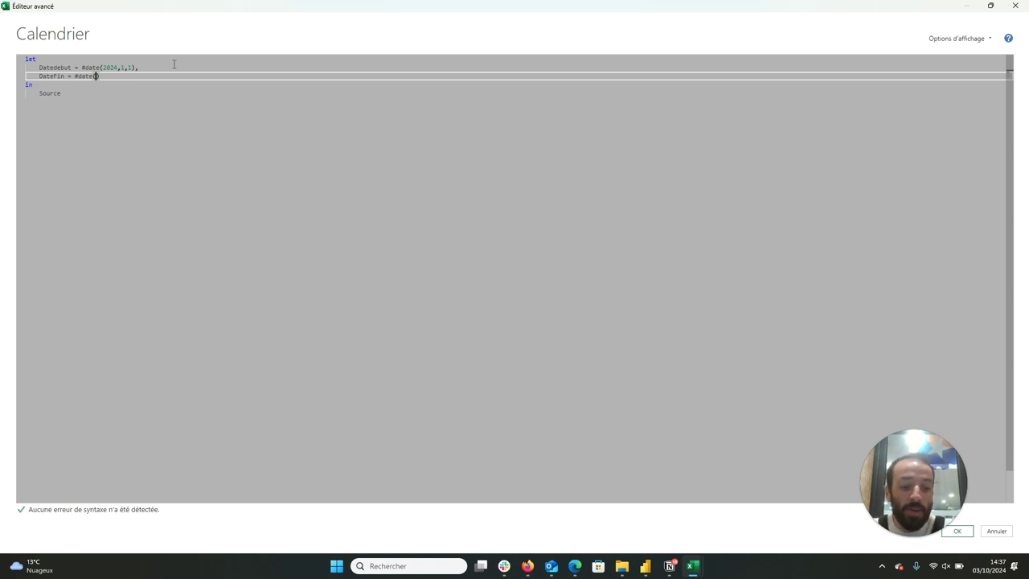
pyautogui.write('2025,')
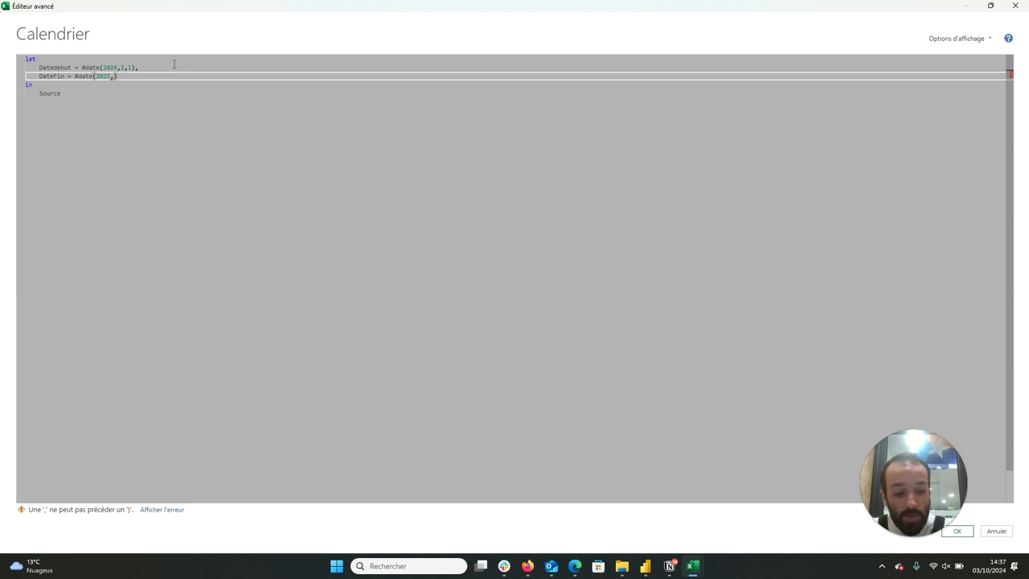
pyautogui.write('12,')
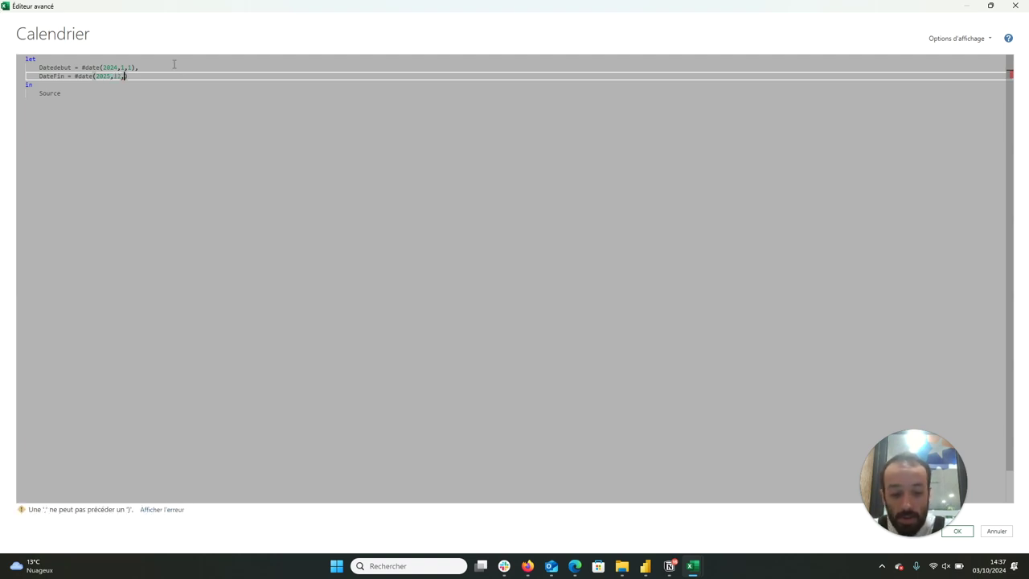
pyautogui.write('3')
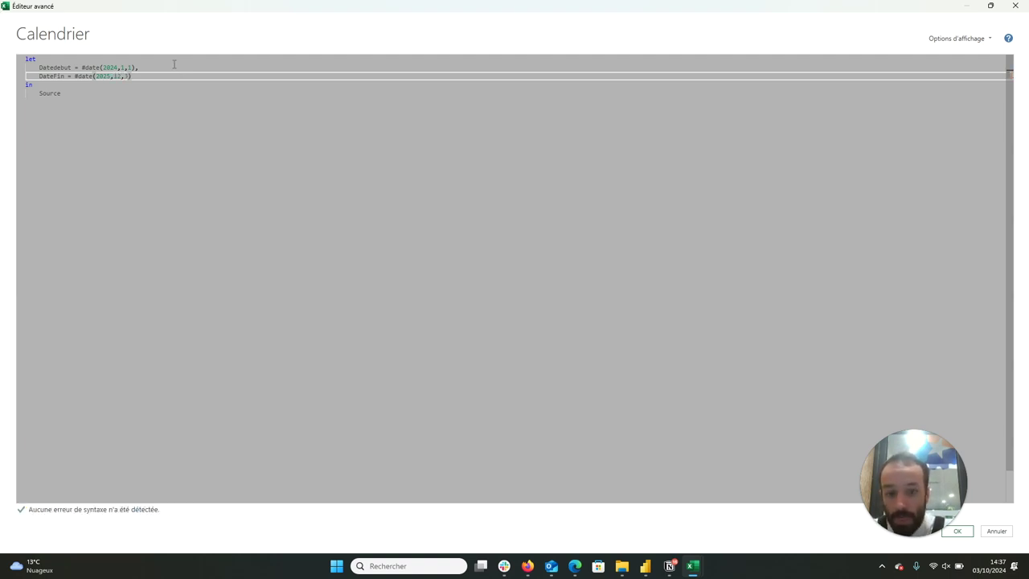
pyautogui.write('1')
# Step: Add a new line after DateFin starting ListeDates = List.Dates(
pyautogui.click(171, 70)
pyautogui.click(164, 75)
pyautogui.write(',')
pyautogui.press('BackSpace')
pyautogui.write(',')
pyautogui.press('Return')
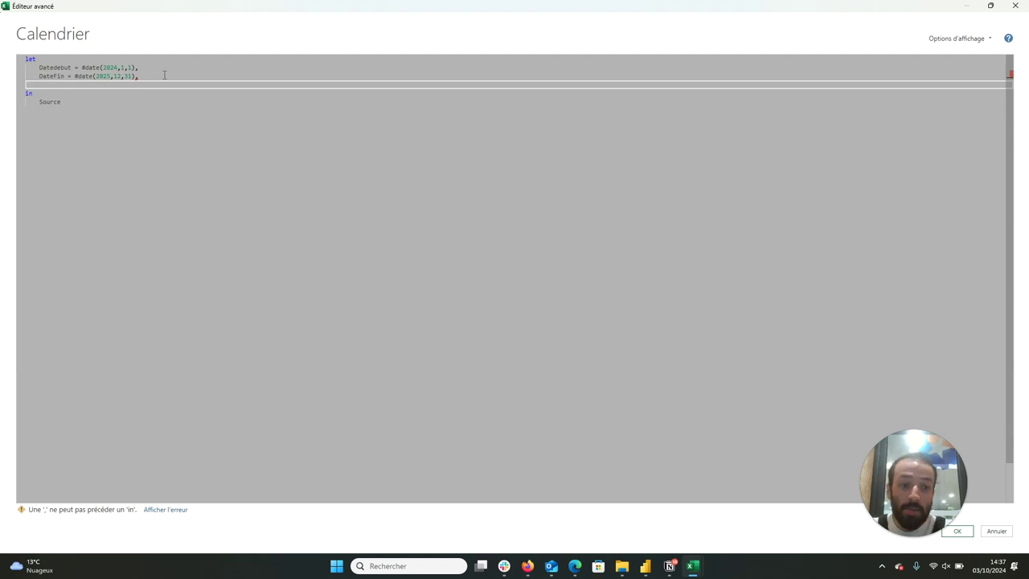
pyautogui.write('List')
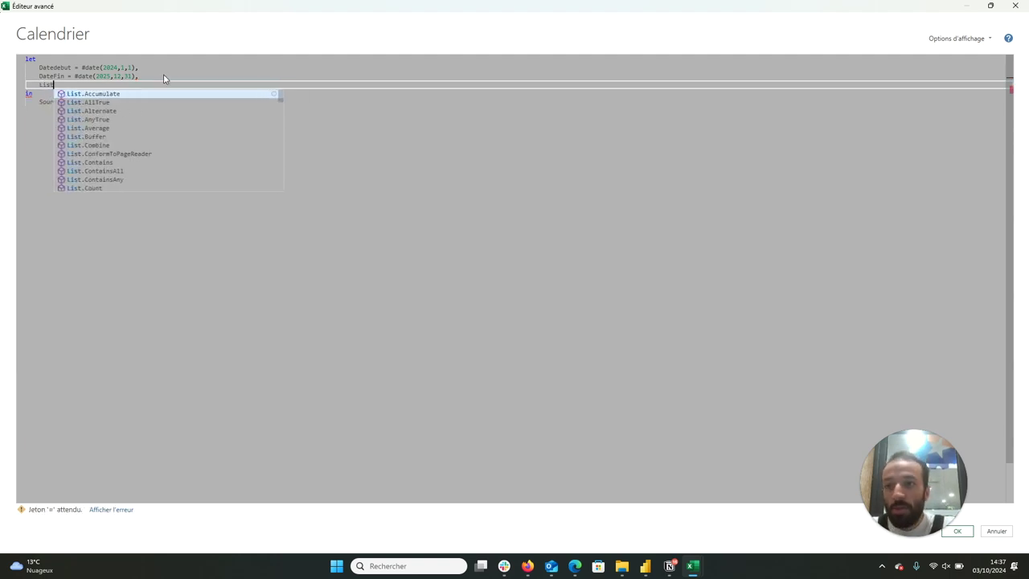
pyautogui.write('eDates')
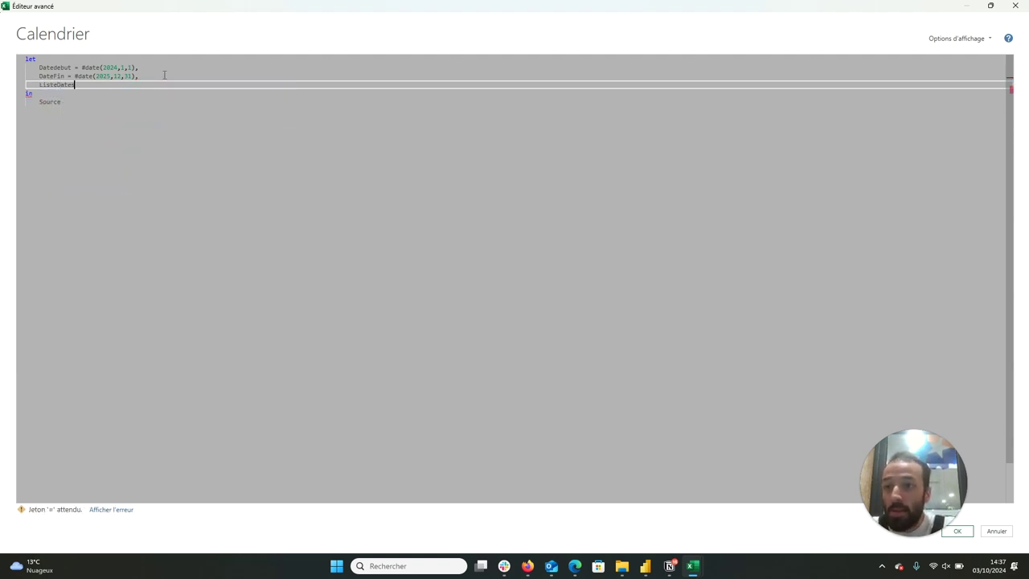
pyautogui.write(' = ')
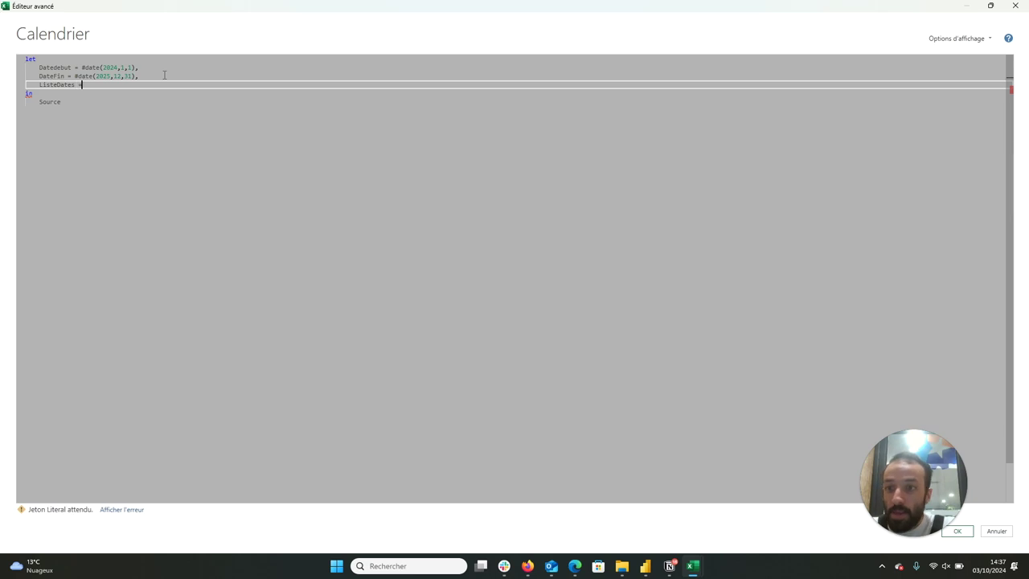
pyautogui.write('List.Dates')
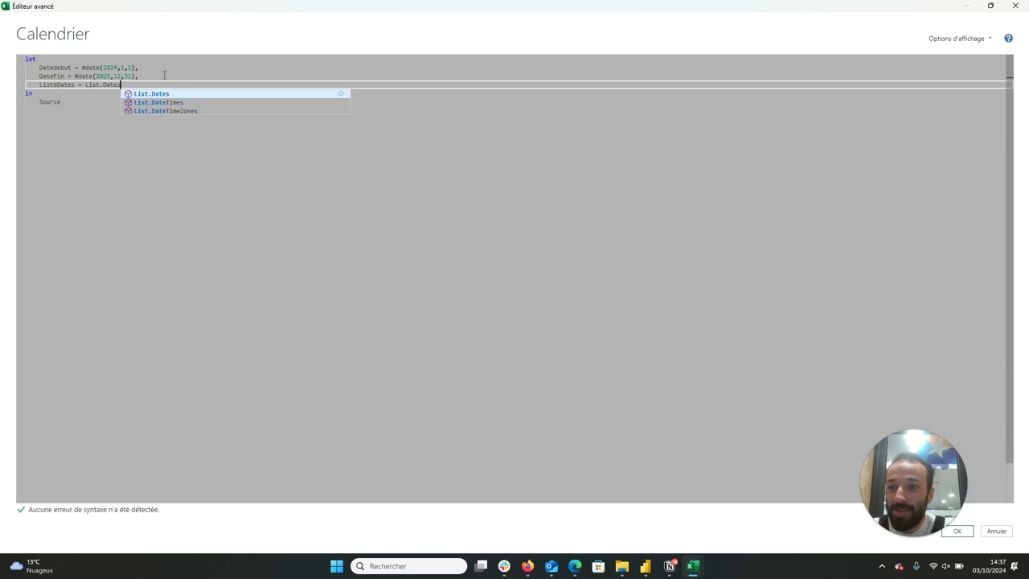
pyautogui.write('(')
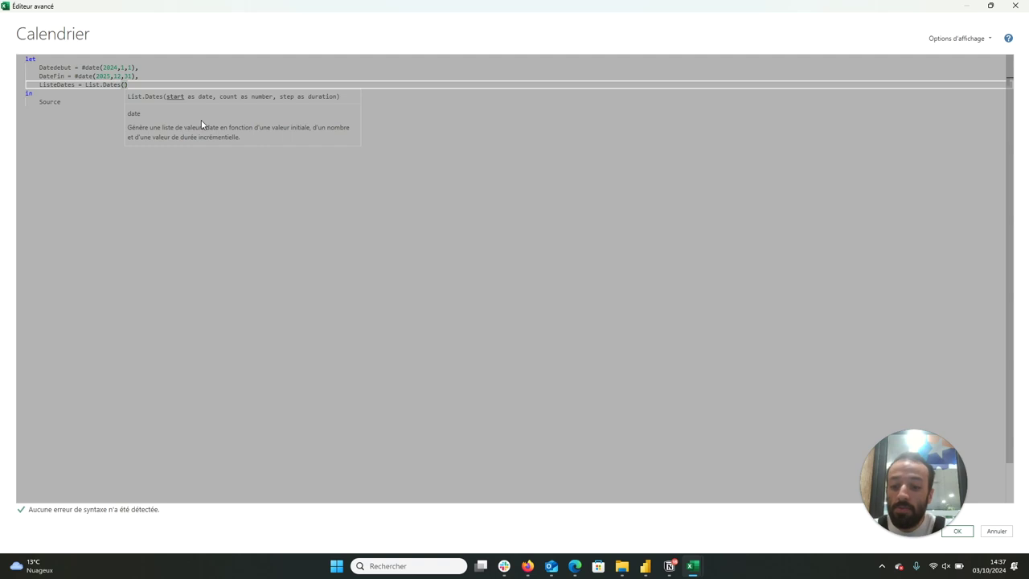
# Step: Complete List.Dates with Datedebut, Number.From(DateFin - Datedebut)+1 and #duration(1,0,0,0)
pyautogui.write('Date')
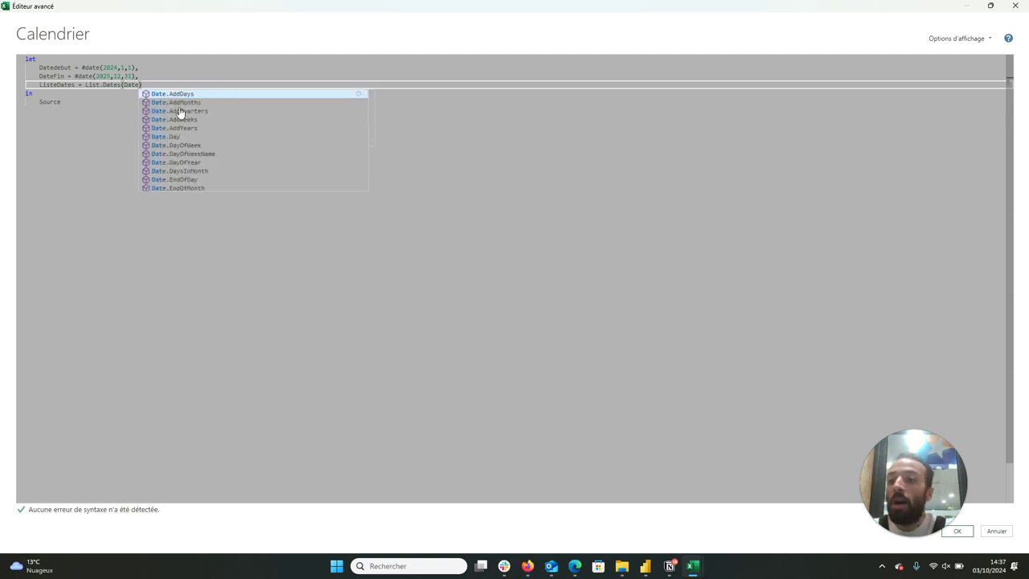
pyautogui.moveTo(82, 67); pyautogui.dragTo(120, 76)
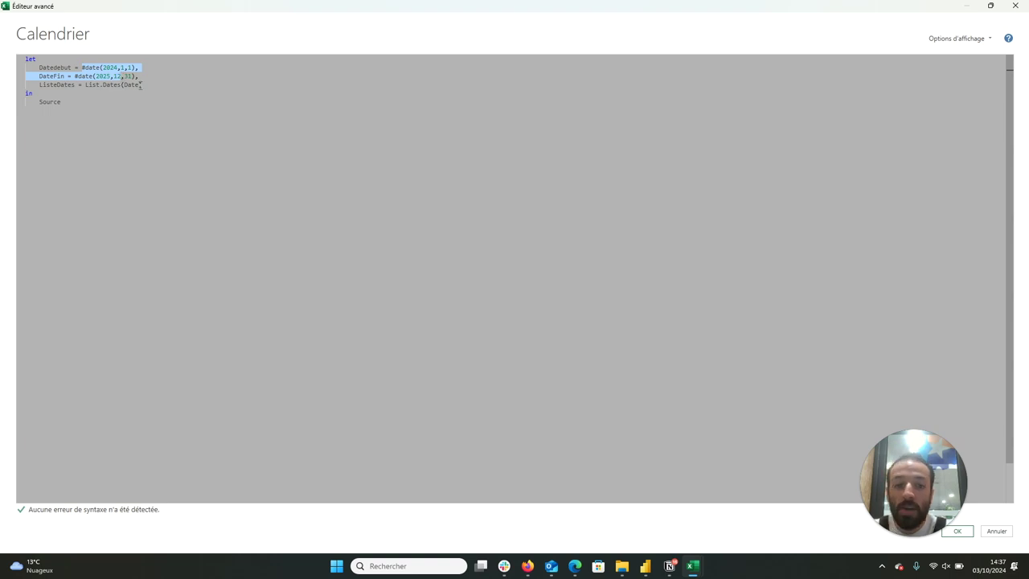
pyautogui.moveTo(141, 85); pyautogui.dragTo(125, 84)
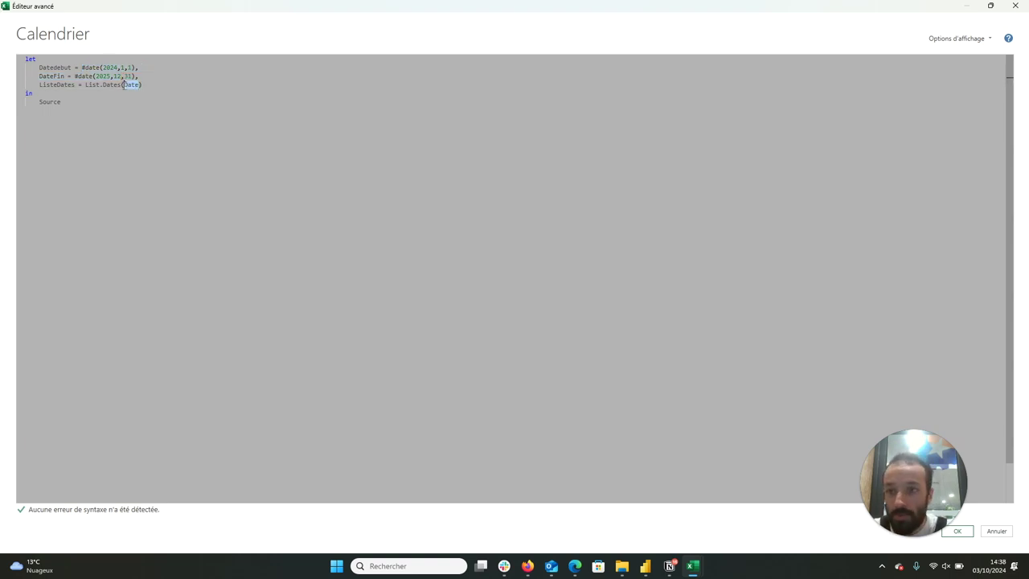
pyautogui.press('Right')
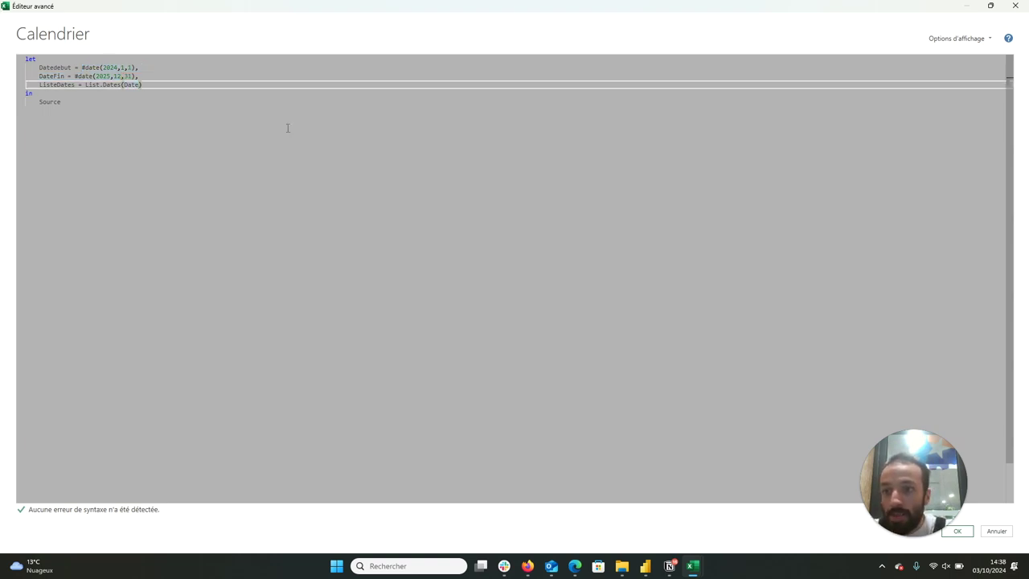
pyautogui.write('d')
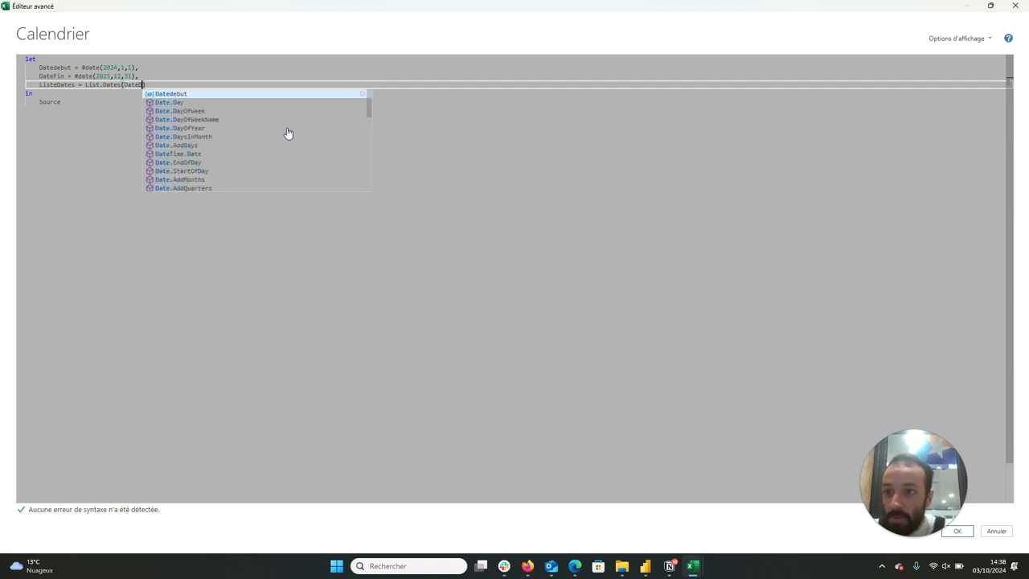
pyautogui.write('e')
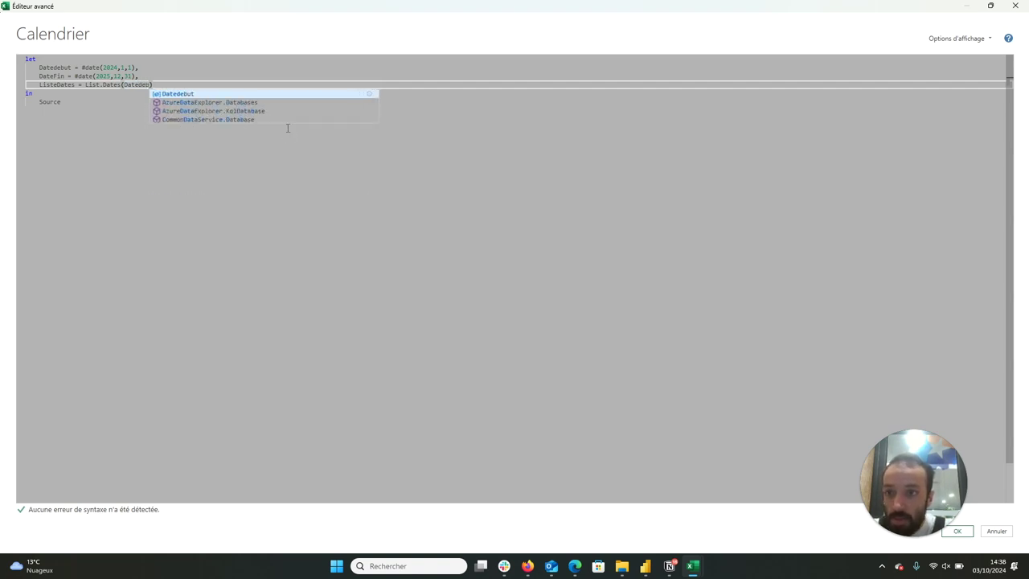
pyautogui.press('Tab')
pyautogui.write(',')
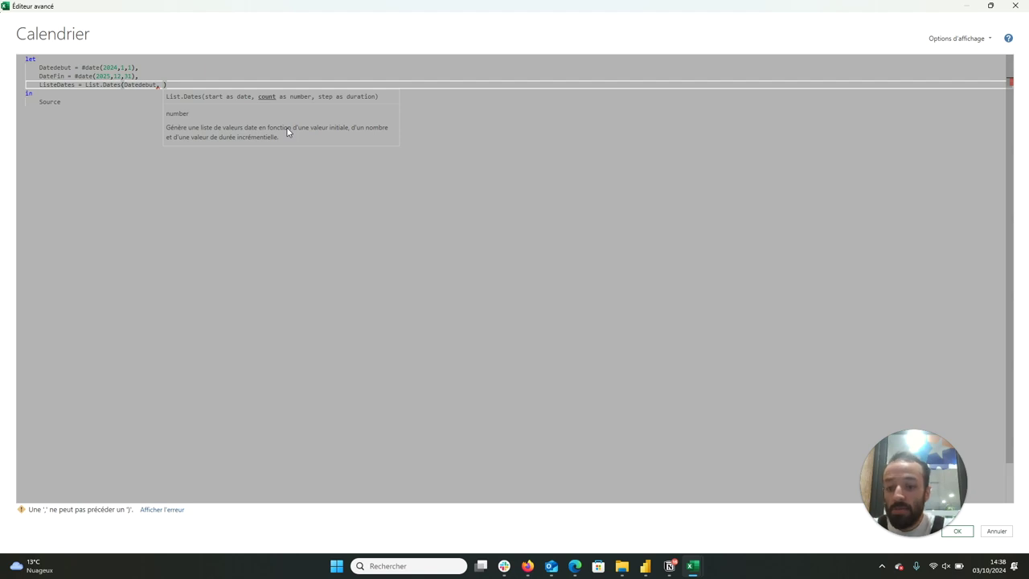
pyautogui.write(' Number')
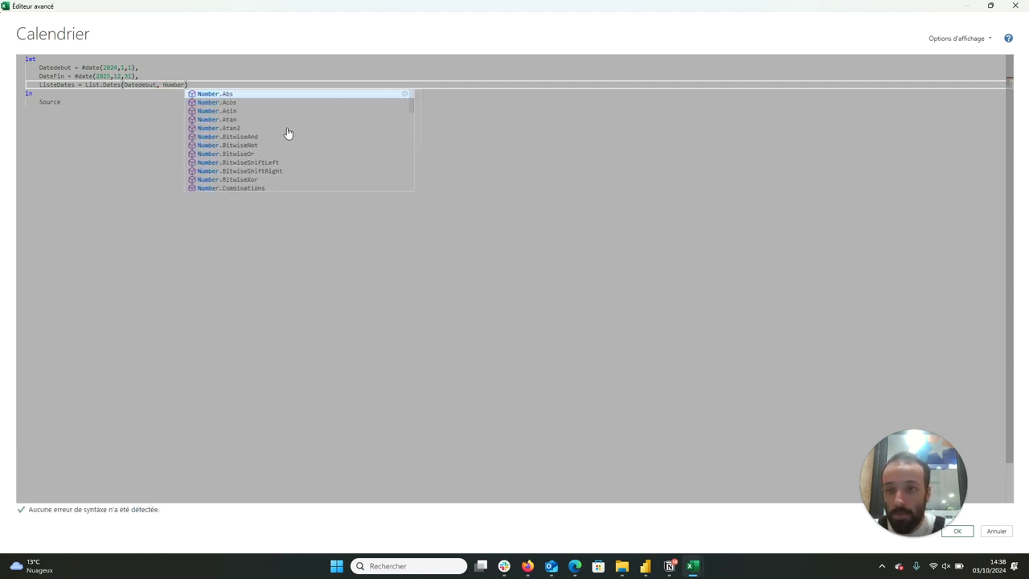
pyautogui.write('.From')
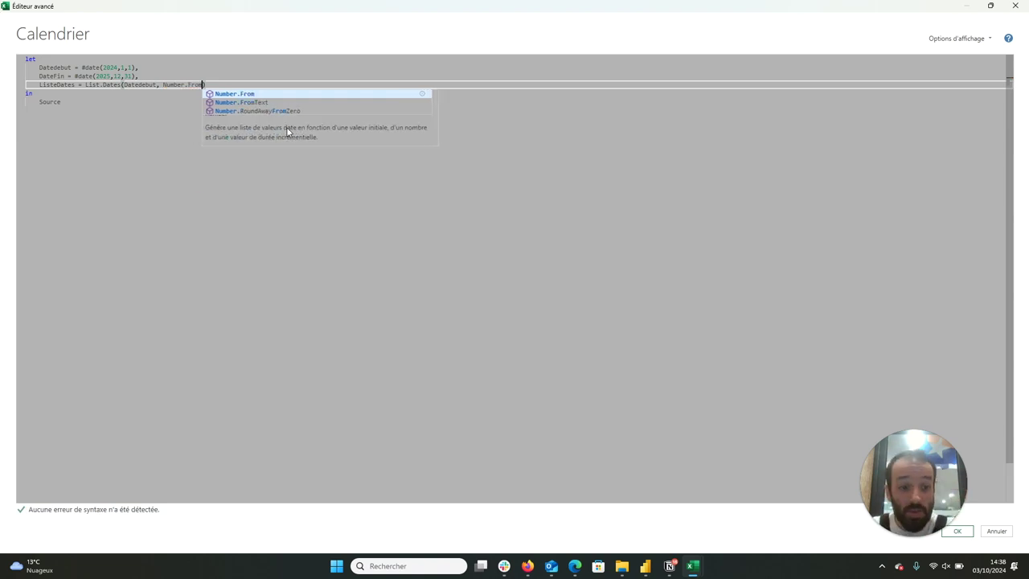
pyautogui.write('(Da')
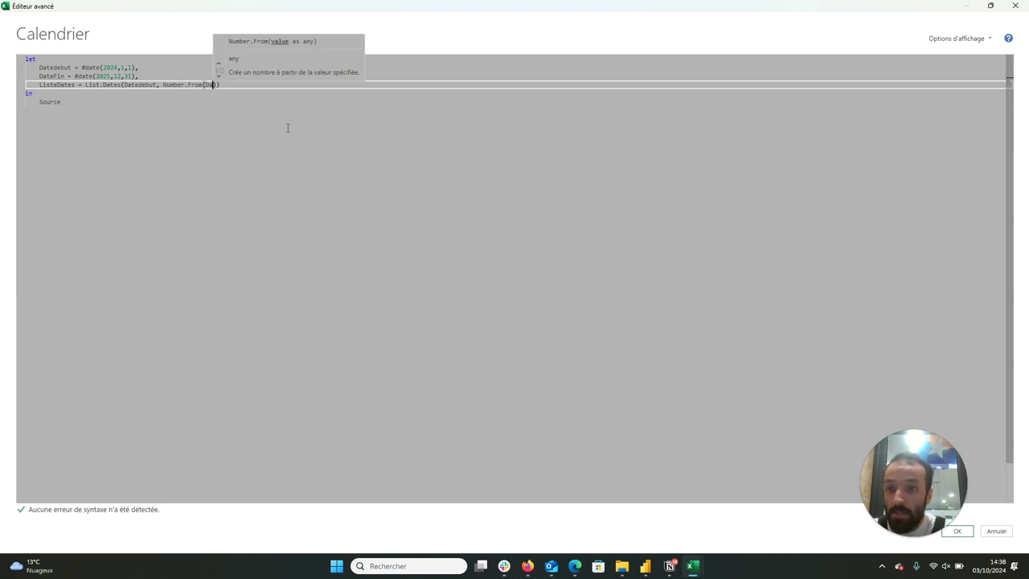
pyautogui.write('tefin')
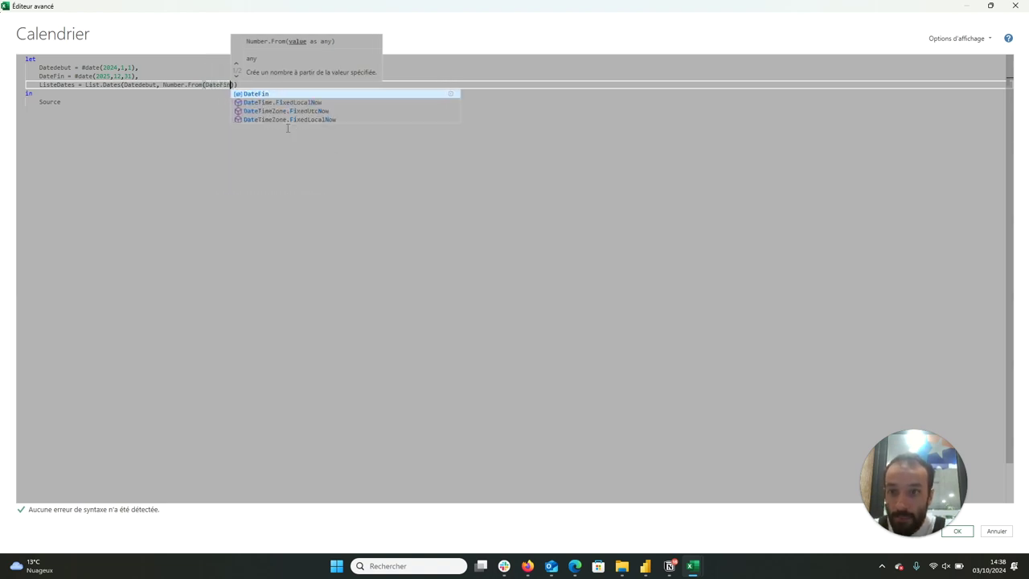
pyautogui.write('-')
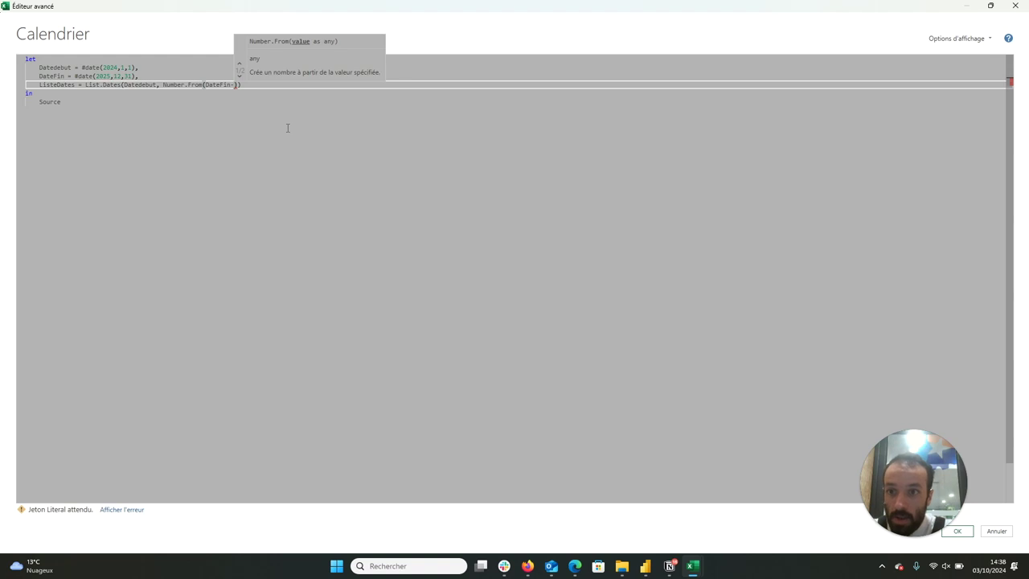
pyautogui.press('BackSpace')
pyautogui.write('- ')
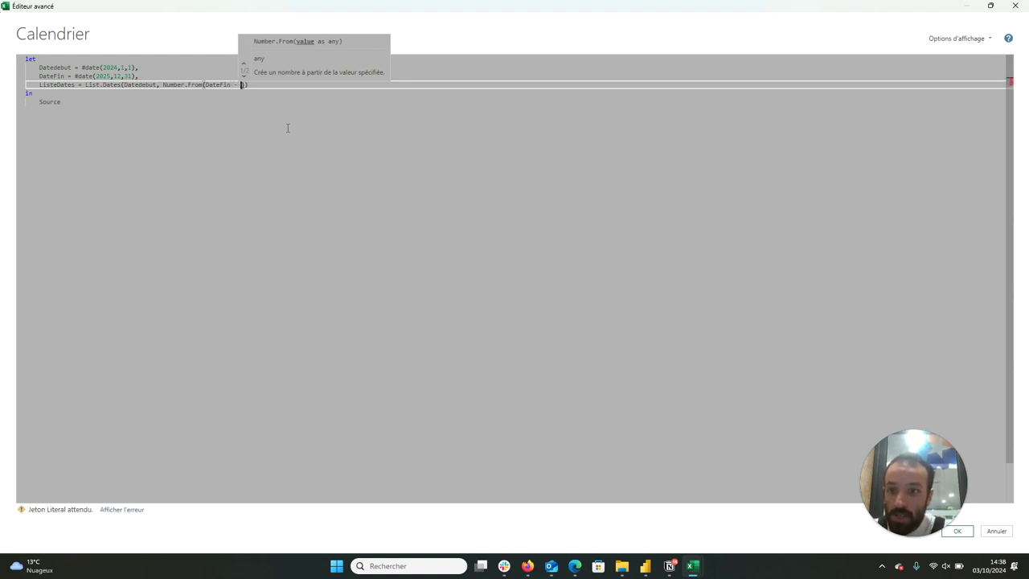
pyautogui.write('Date')
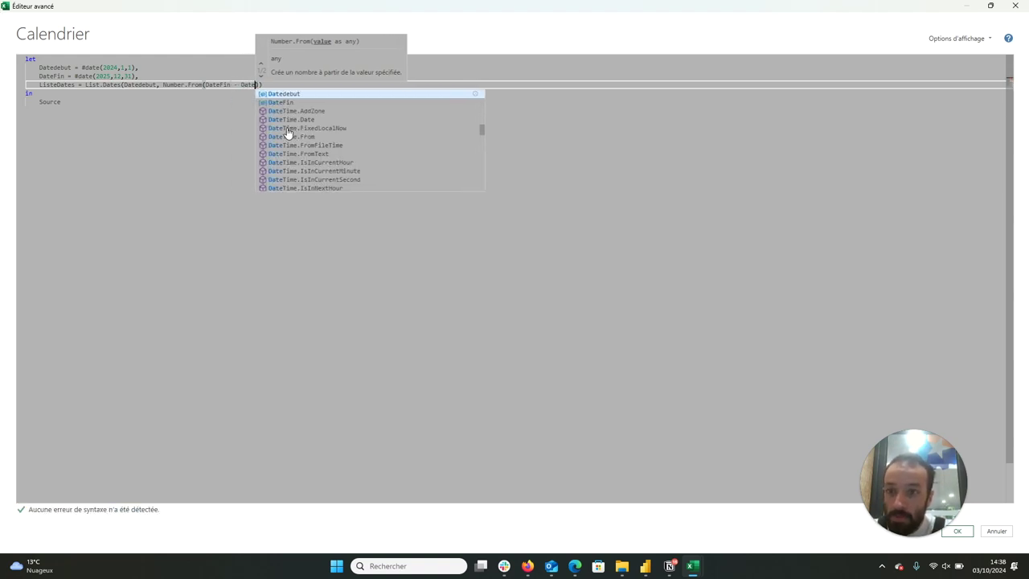
pyautogui.write('debut')
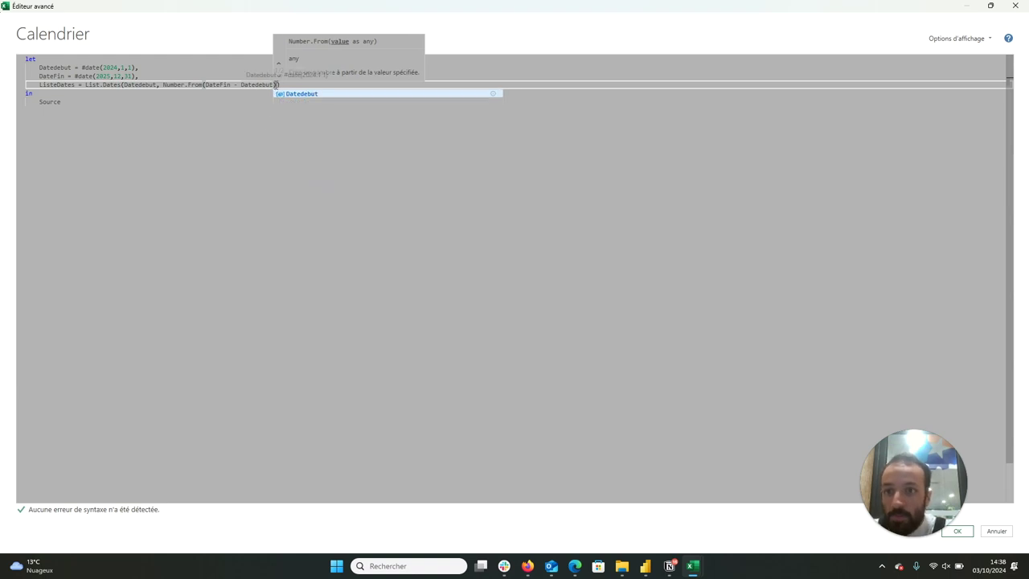
pyautogui.write(')')
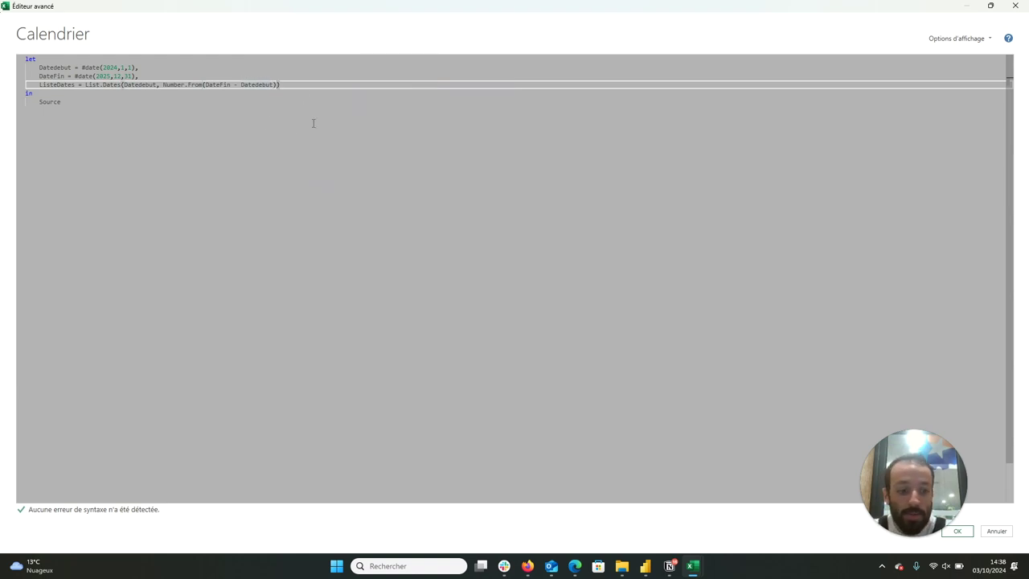
pyautogui.write('+')
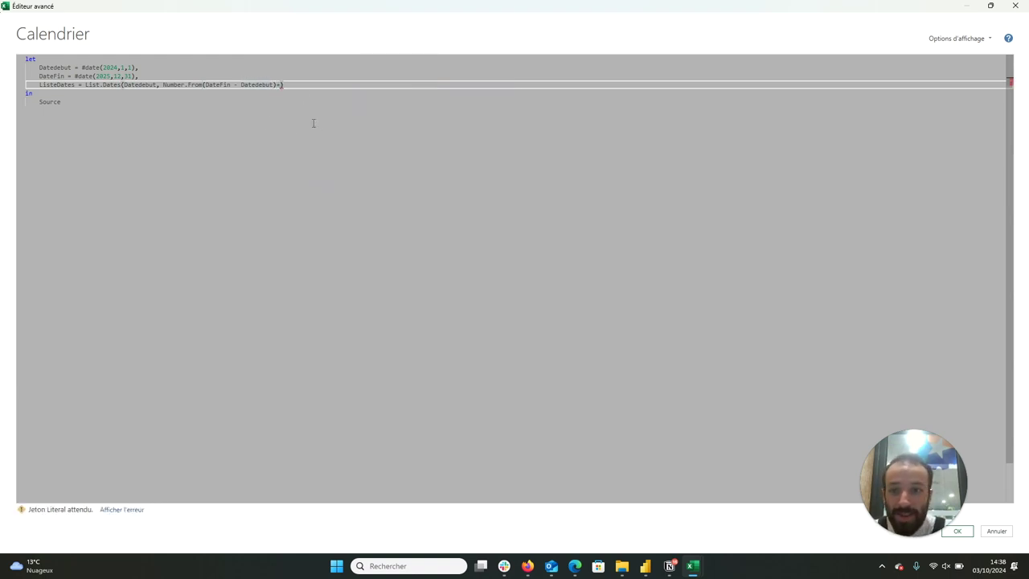
pyautogui.write('1, ')
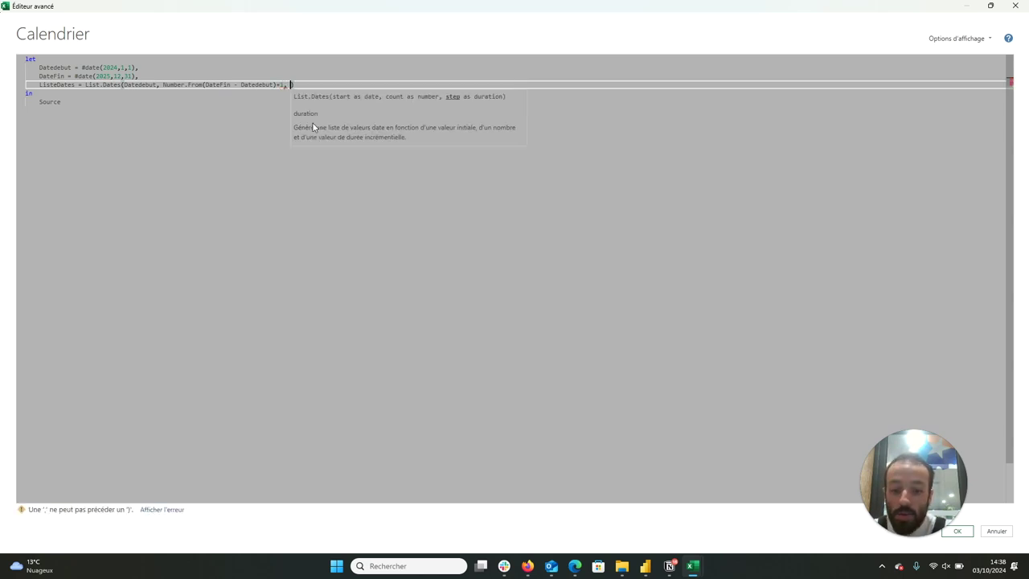
pyautogui.write('#duration')
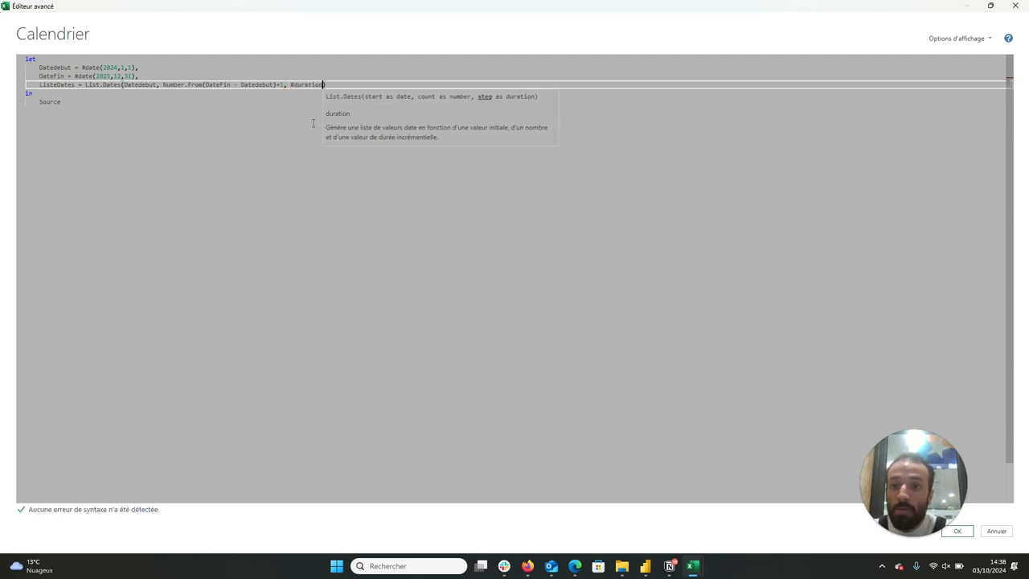
pyautogui.write('(')
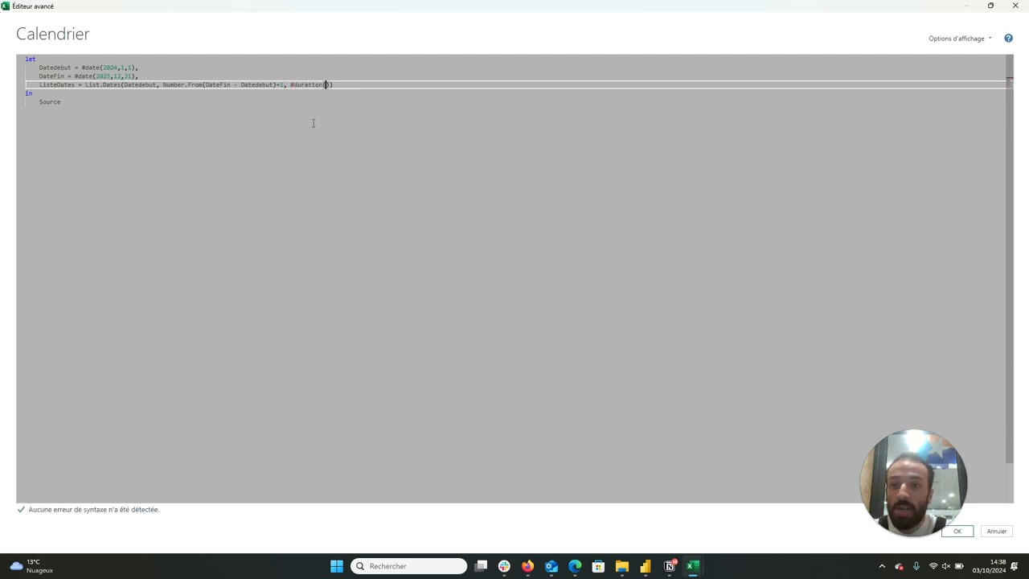
pyautogui.write('1')
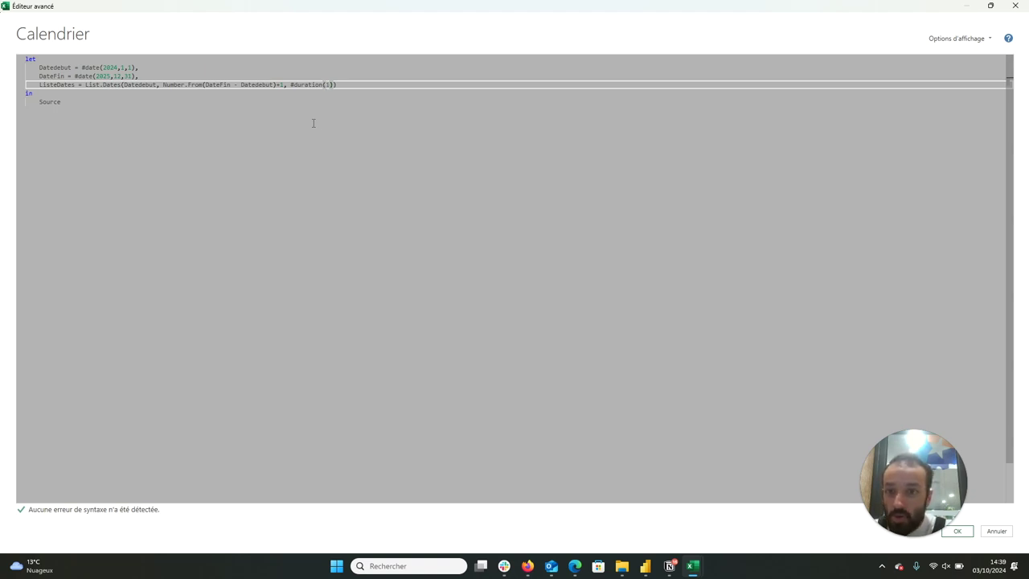
pyautogui.write(',0,0,0')
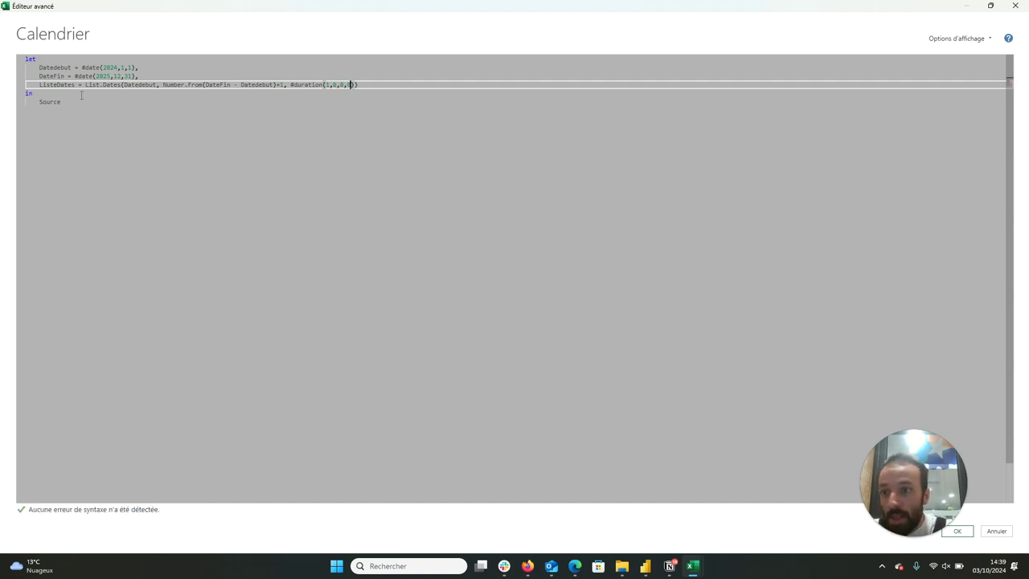
pyautogui.moveTo(61, 101); pyautogui.dragTo(41, 101)
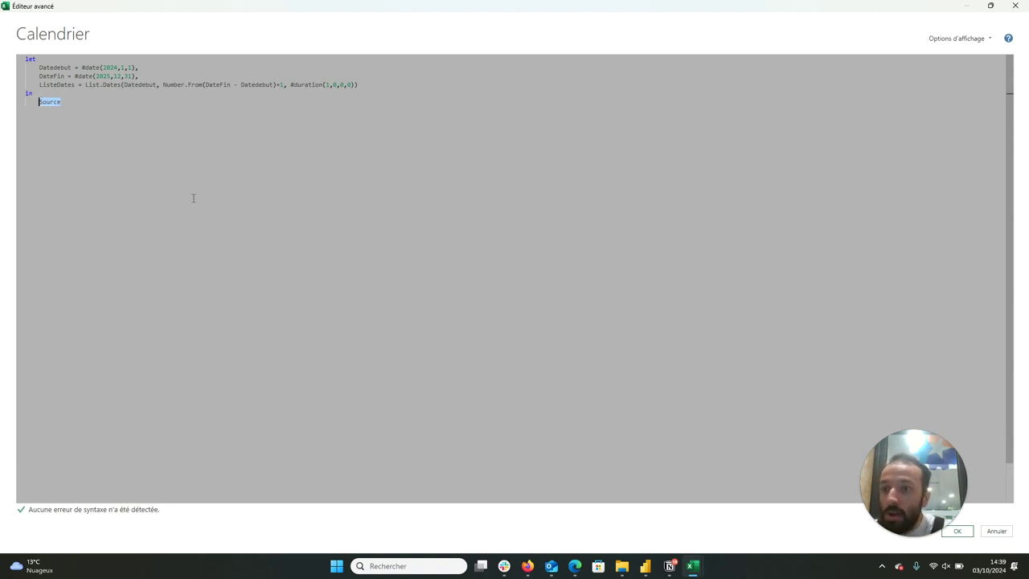
# Step: Make ListeDates the query output and apply the code, yielding 731 dates from 01/01/2024
pyautogui.write('Li')
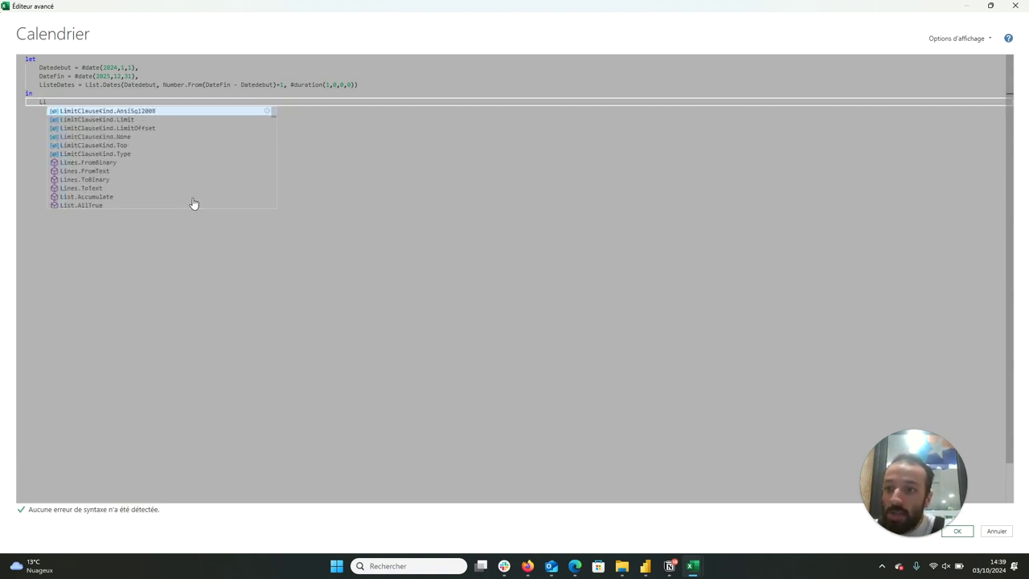
pyautogui.write('ste')
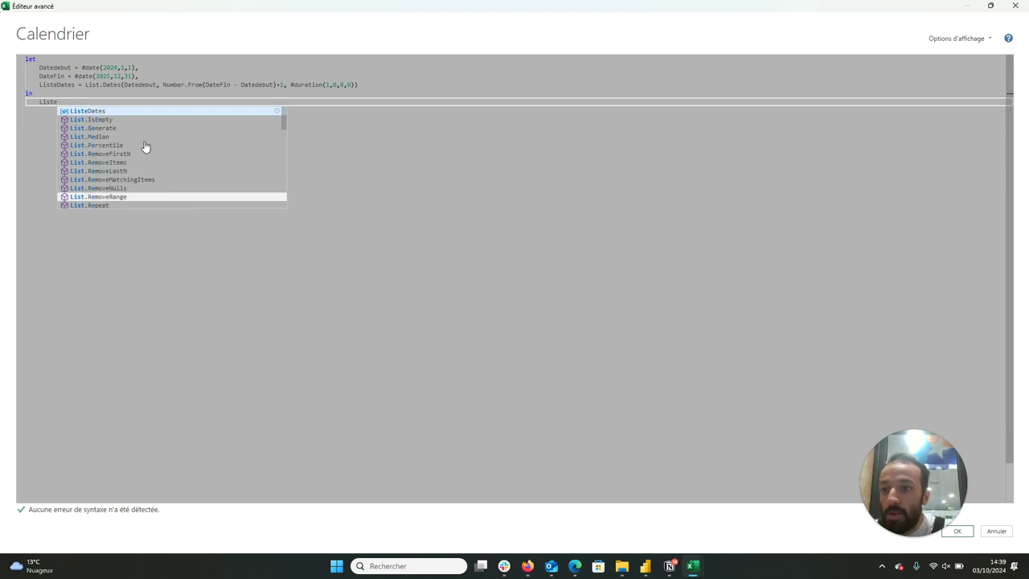
pyautogui.click(113, 112)
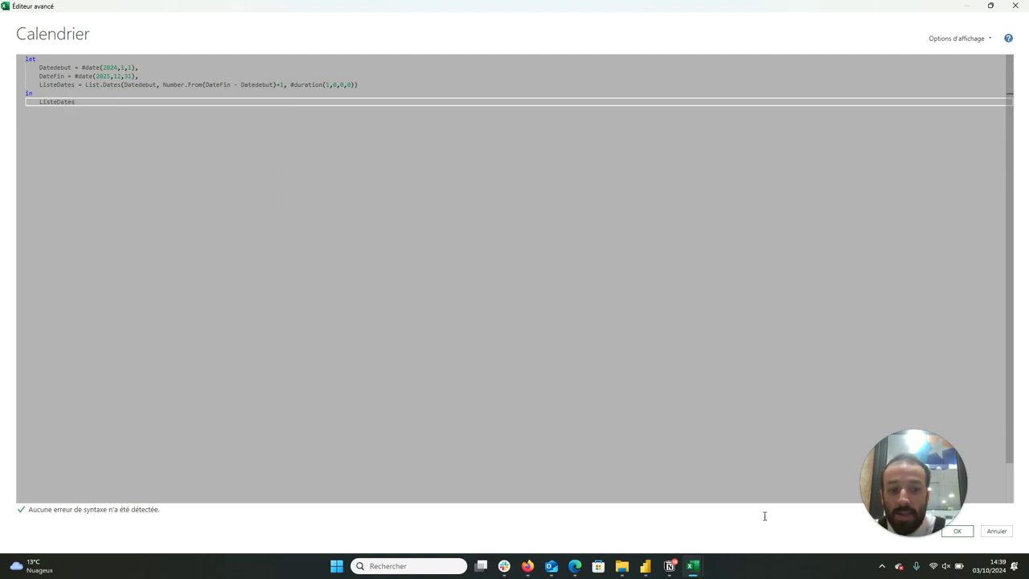
pyautogui.click(970, 536)
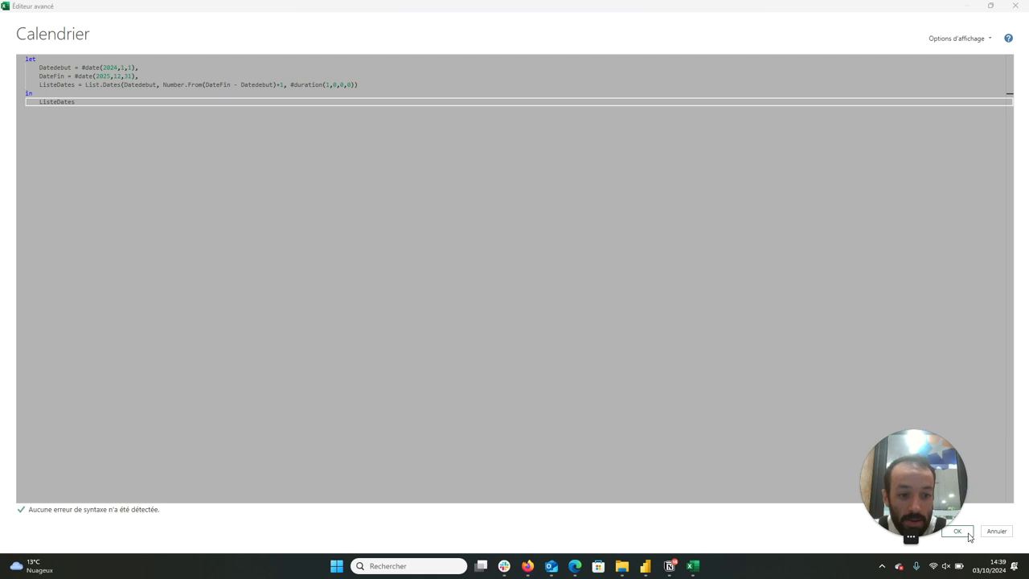
pyautogui.moveTo(933, 495); pyautogui.dragTo(818, 496)
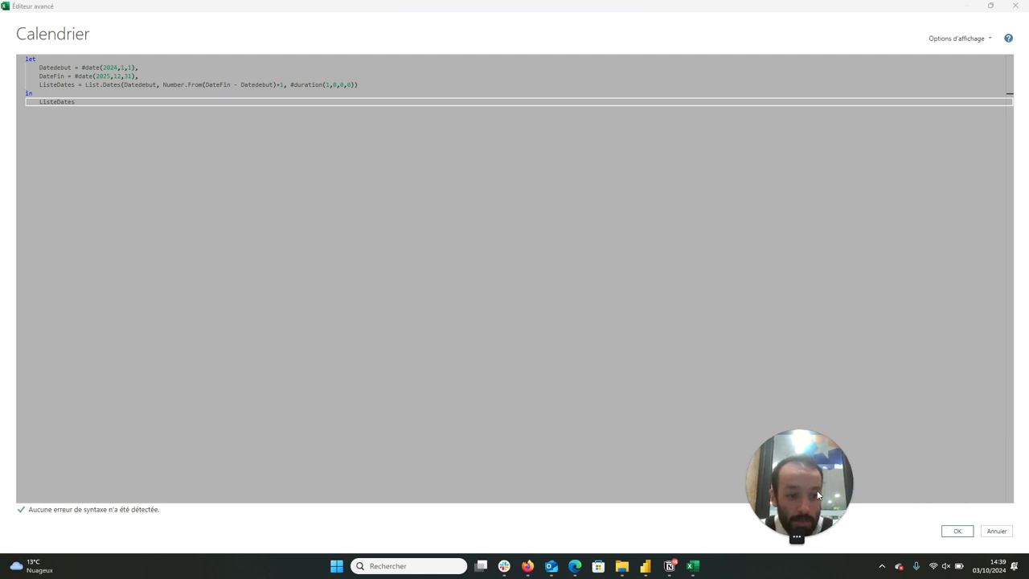
pyautogui.click(957, 531)
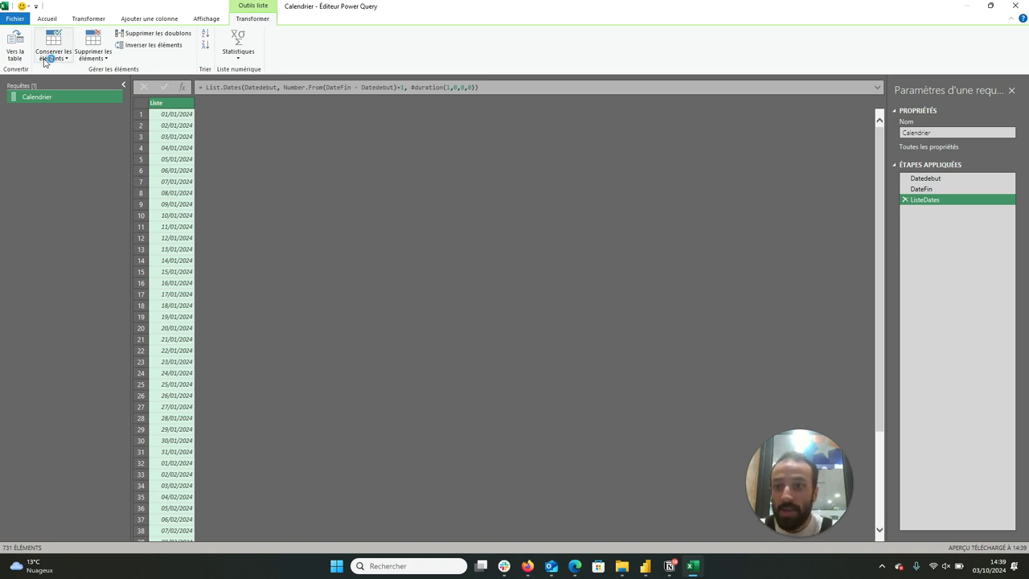
pyautogui.click(16, 49)
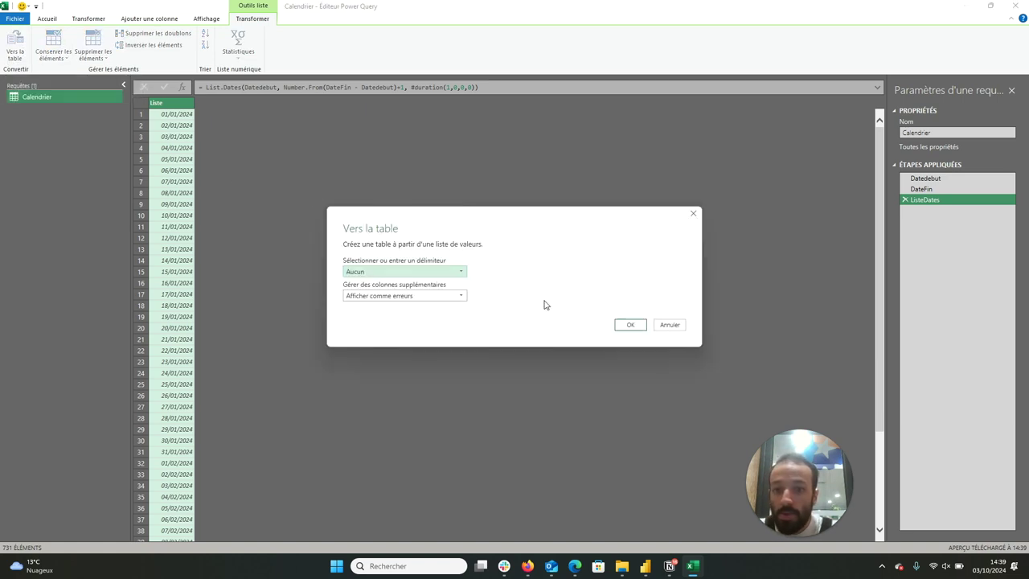
# Step: Convert the list to a table, type Column1 as Date/Heure and rename it Date
pyautogui.click(631, 325)
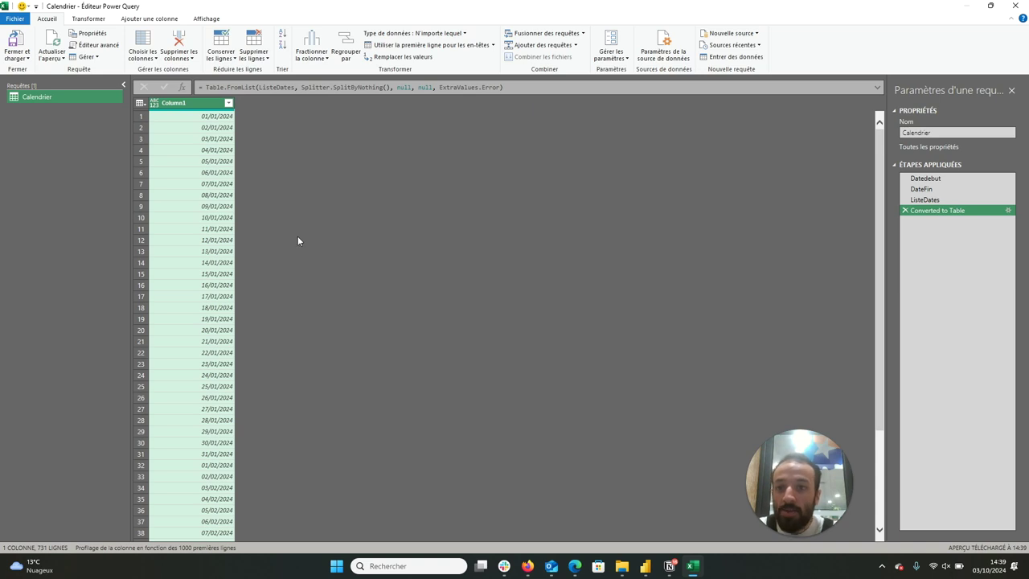
pyautogui.click(154, 103)
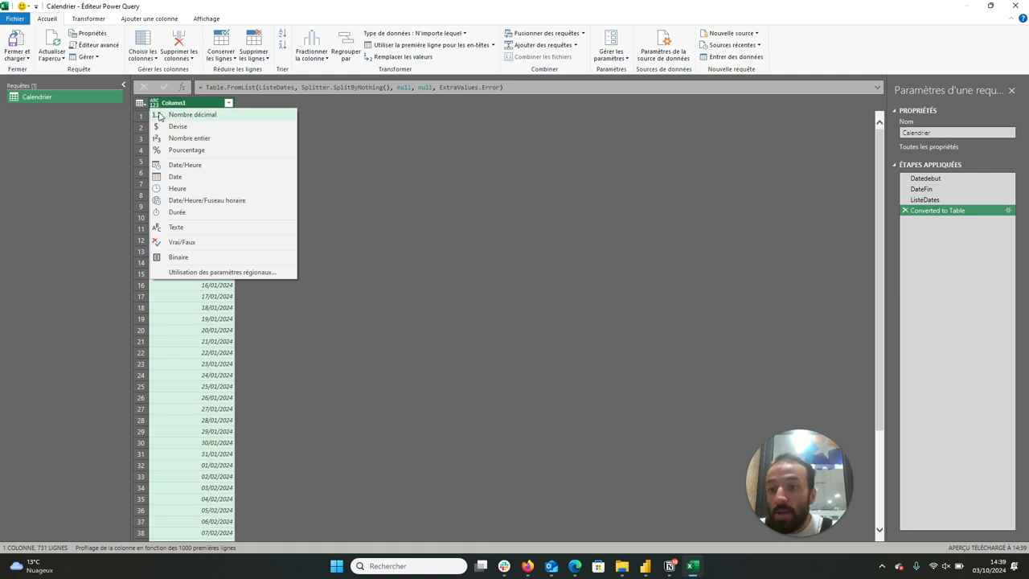
pyautogui.click(171, 168)
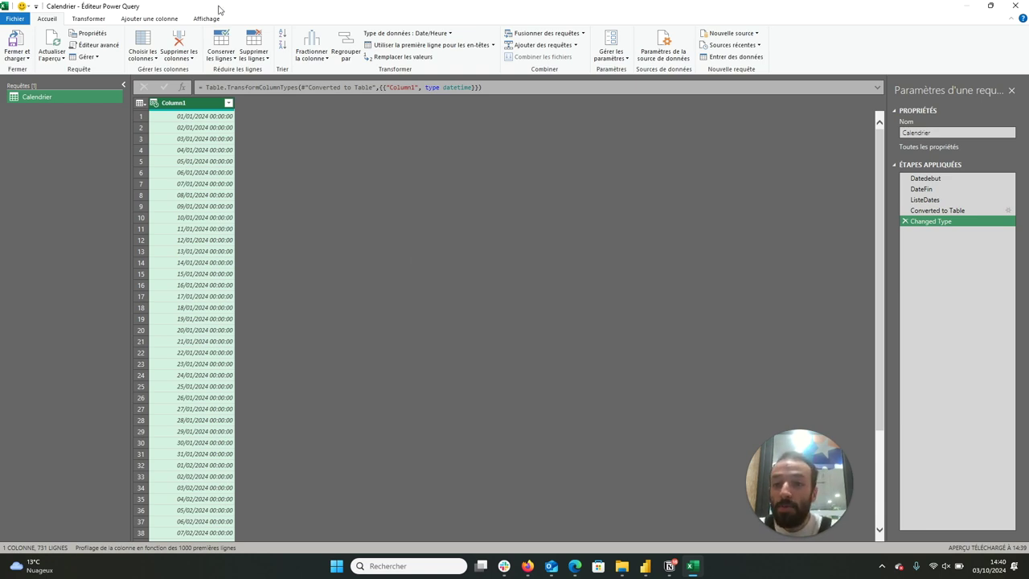
pyautogui.doubleClick(178, 103)
pyautogui.write('Date')
pyautogui.press('Return')
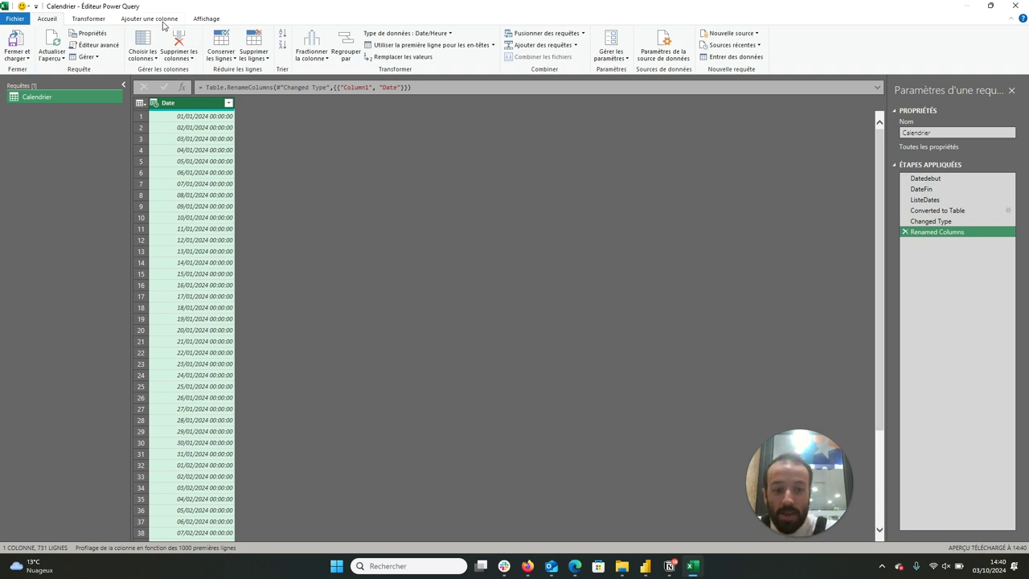
# Step: Add an Année column extracted from the Date column
pyautogui.click(160, 20)
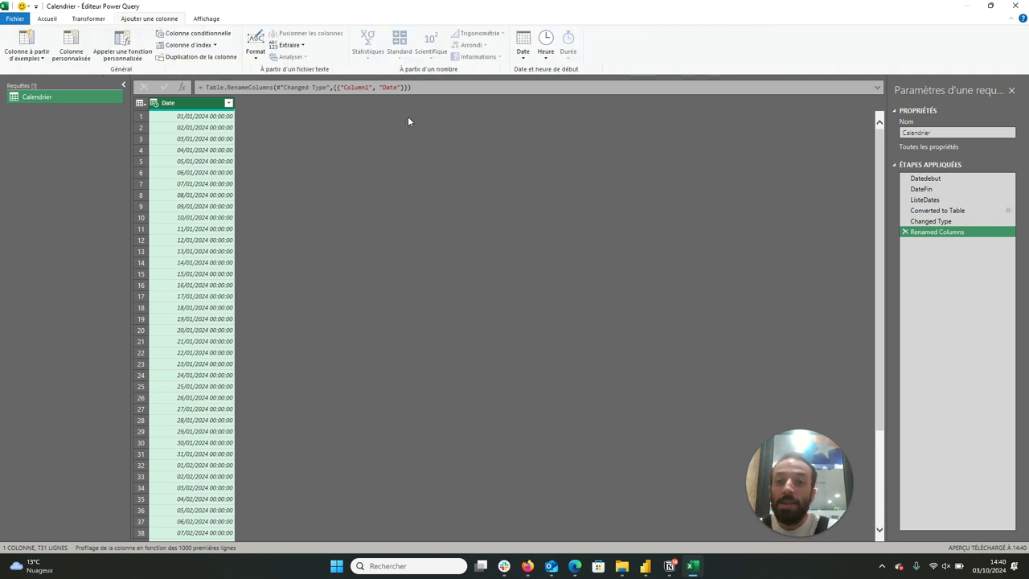
pyautogui.click(523, 51)
pyautogui.moveTo(548, 111)
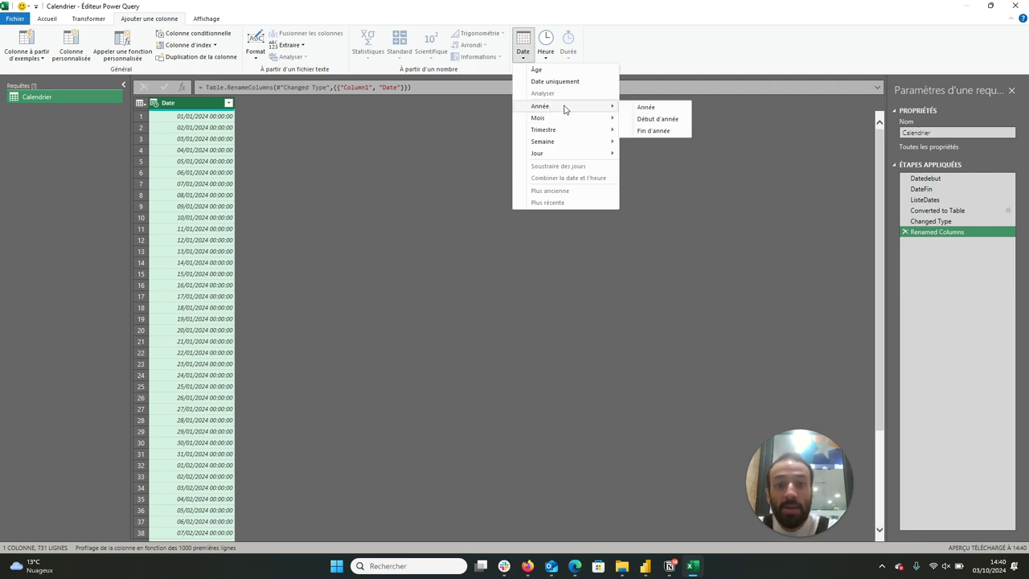
pyautogui.click(647, 109)
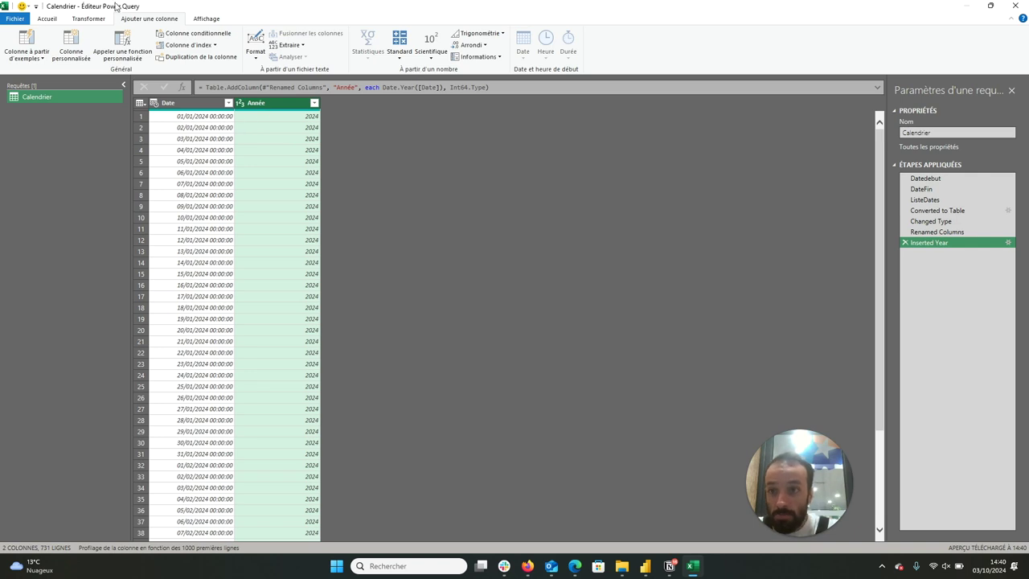
# Step: Add Mois and Nom du mois columns extracted from Date
pyautogui.click(185, 105)
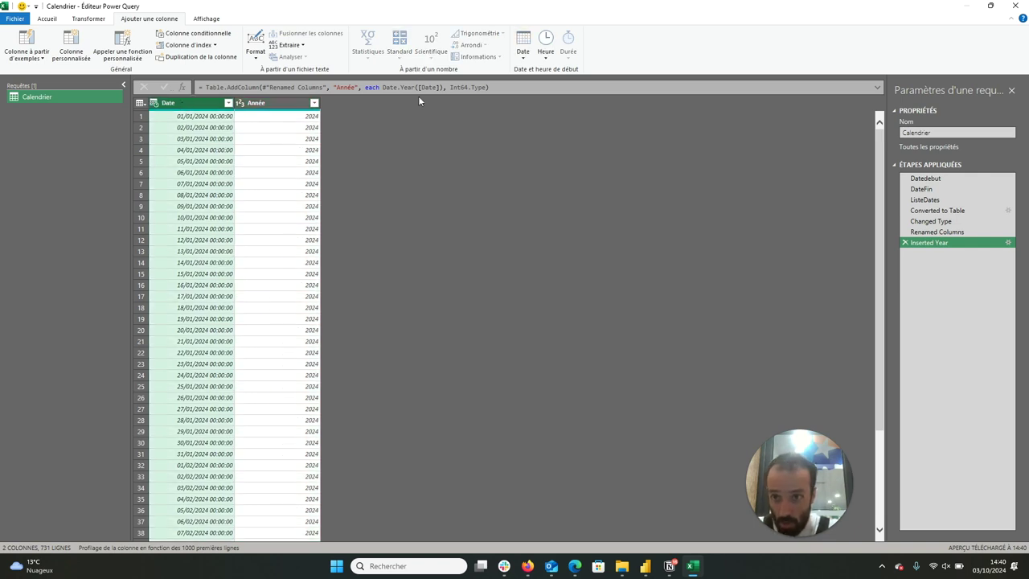
pyautogui.click(522, 50)
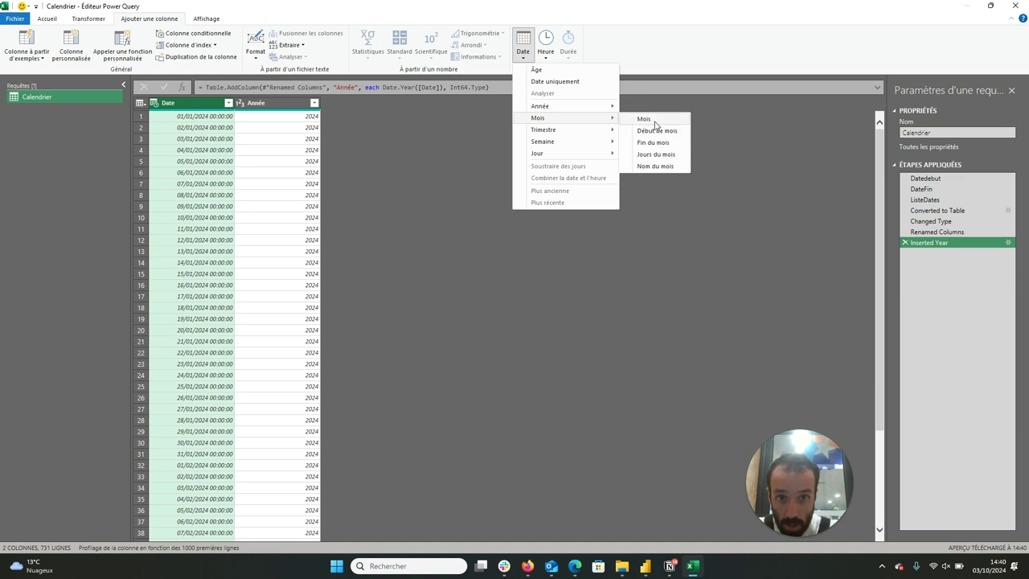
pyautogui.click(645, 119)
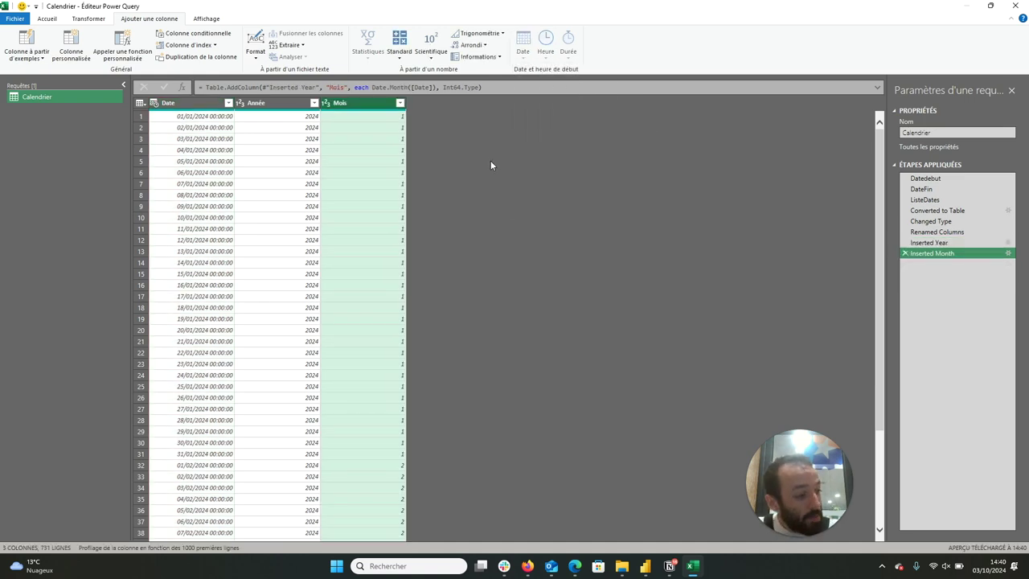
pyautogui.click(205, 104)
pyautogui.click(521, 63)
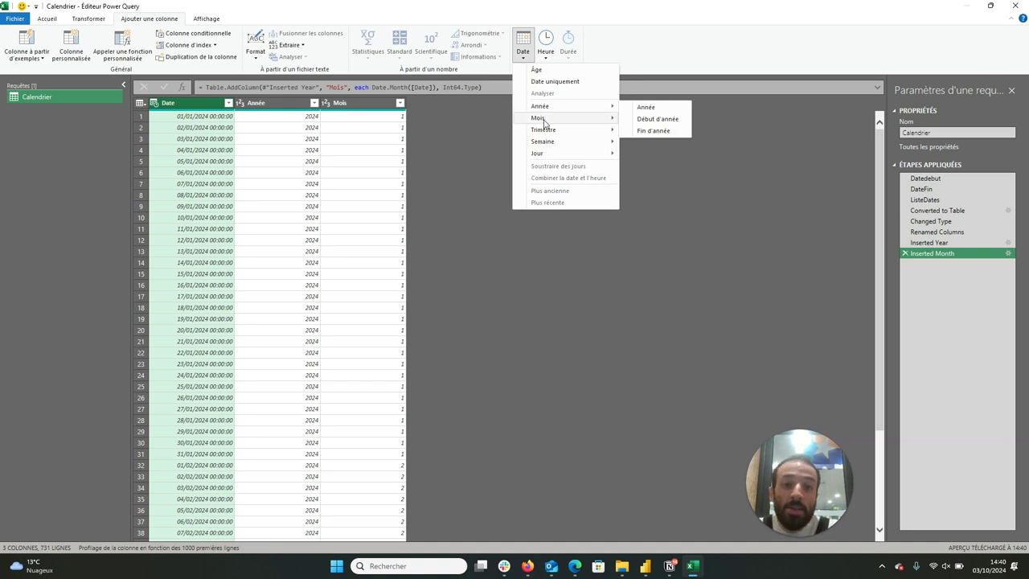
pyautogui.moveTo(550, 122)
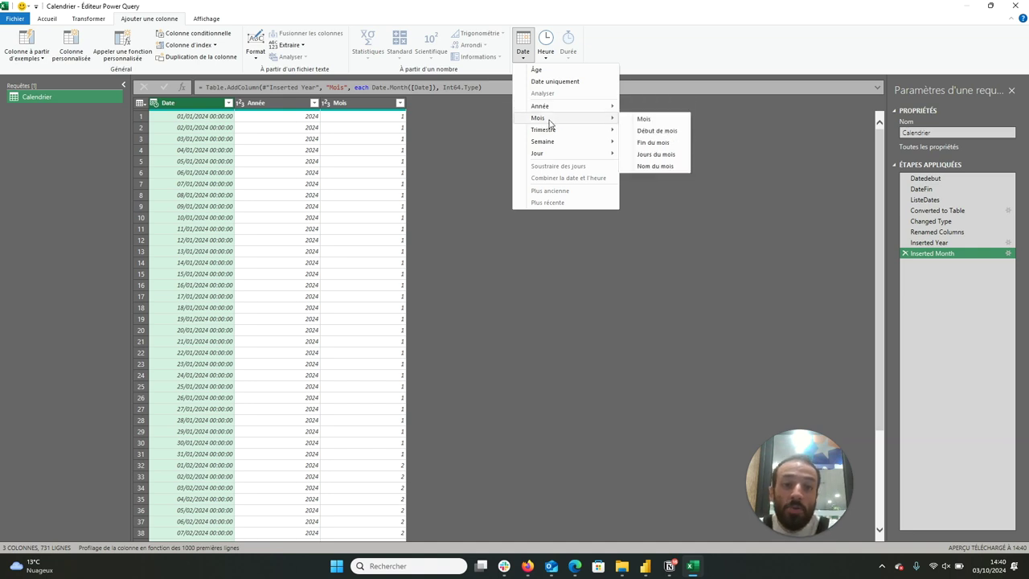
pyautogui.click(672, 168)
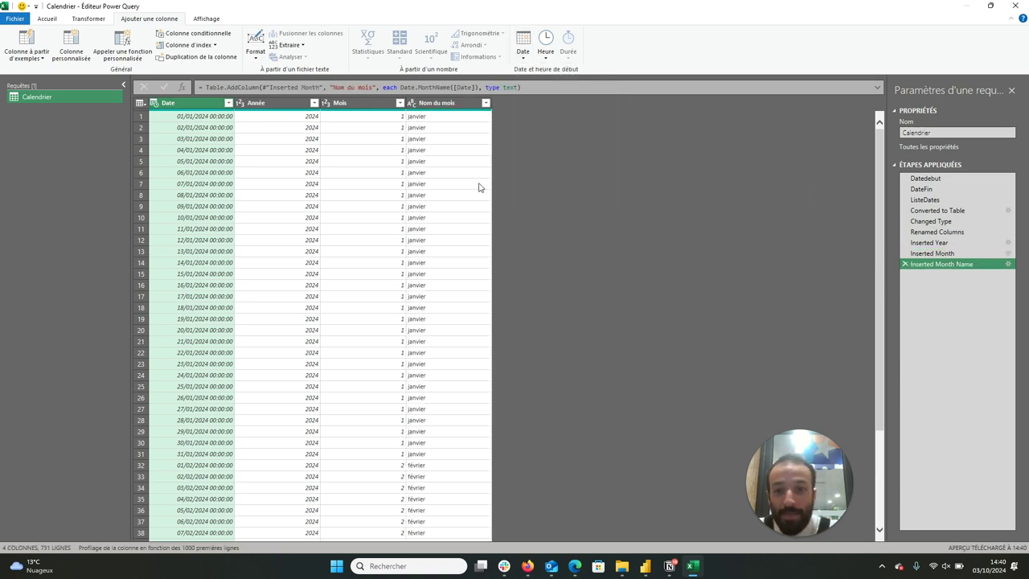
pyautogui.scroll(-4, 453, 272)
pyautogui.scroll(-8, 453, 273)
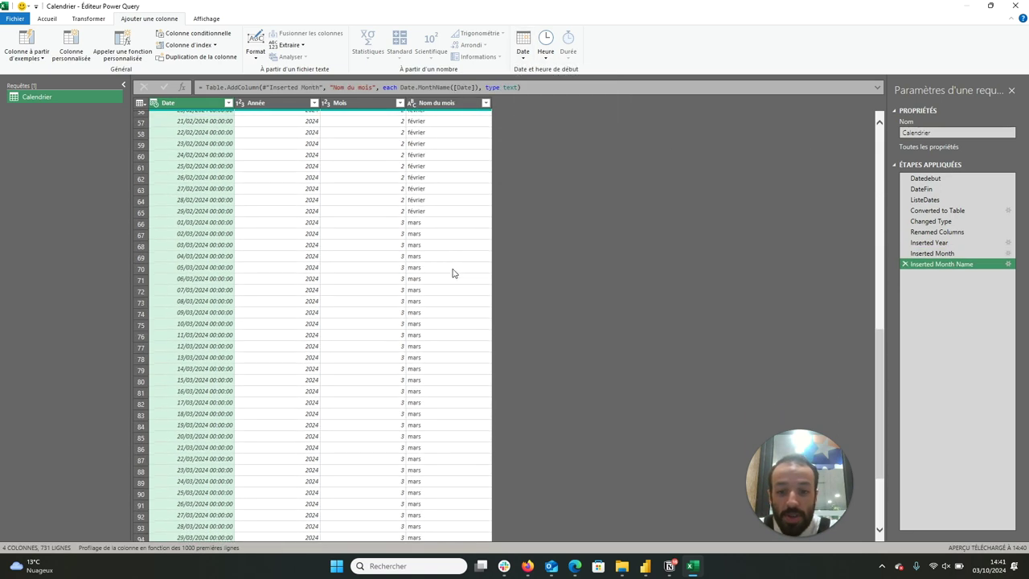
pyautogui.scroll(10, 453, 273)
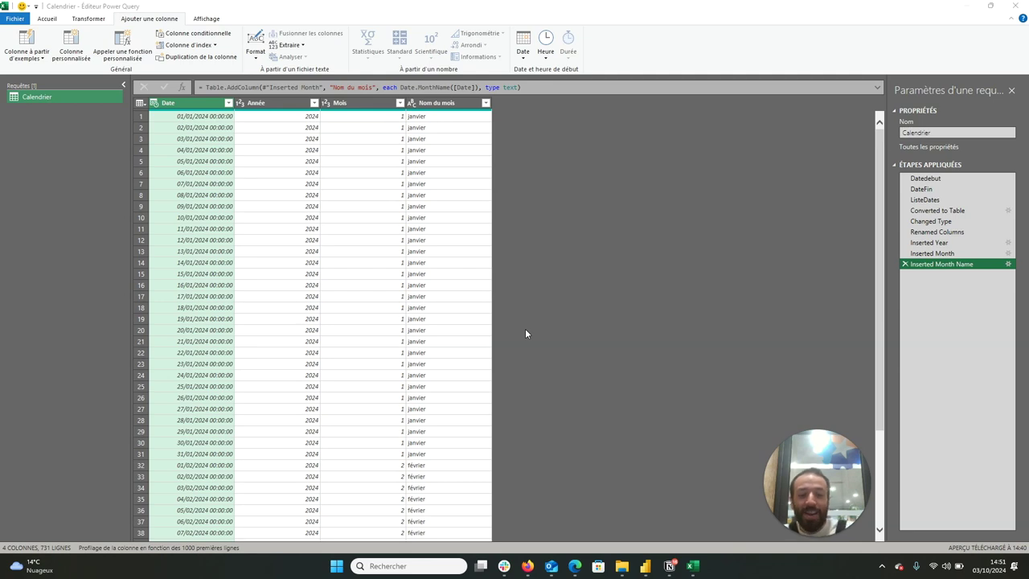
# Step: Add custom column Année-Mois with formula DateTime.ToText([Date], "yyyy-MMM")
pyautogui.click(75, 49)
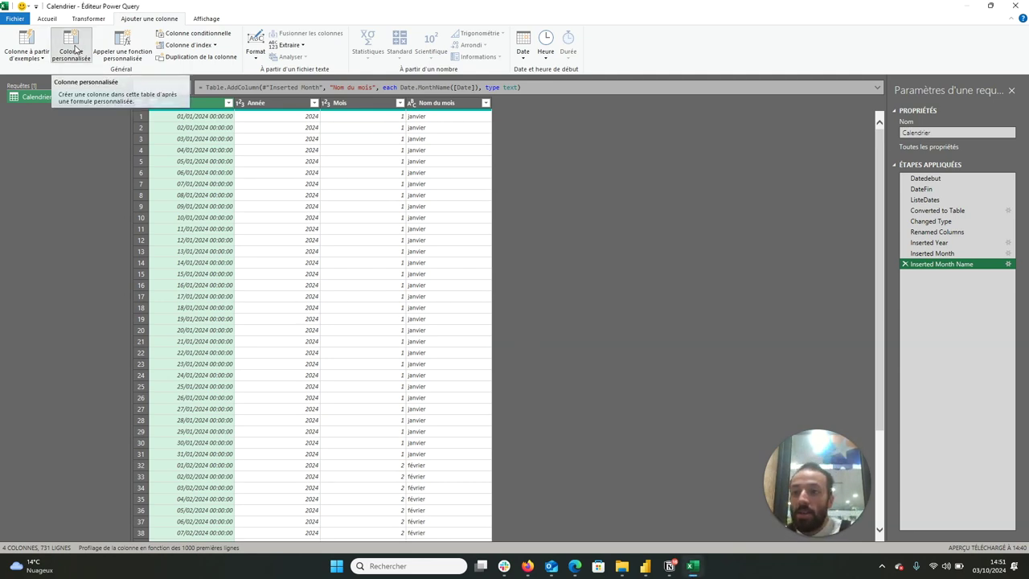
pyautogui.doubleClick(447, 224)
pyautogui.write('Année-Mois')
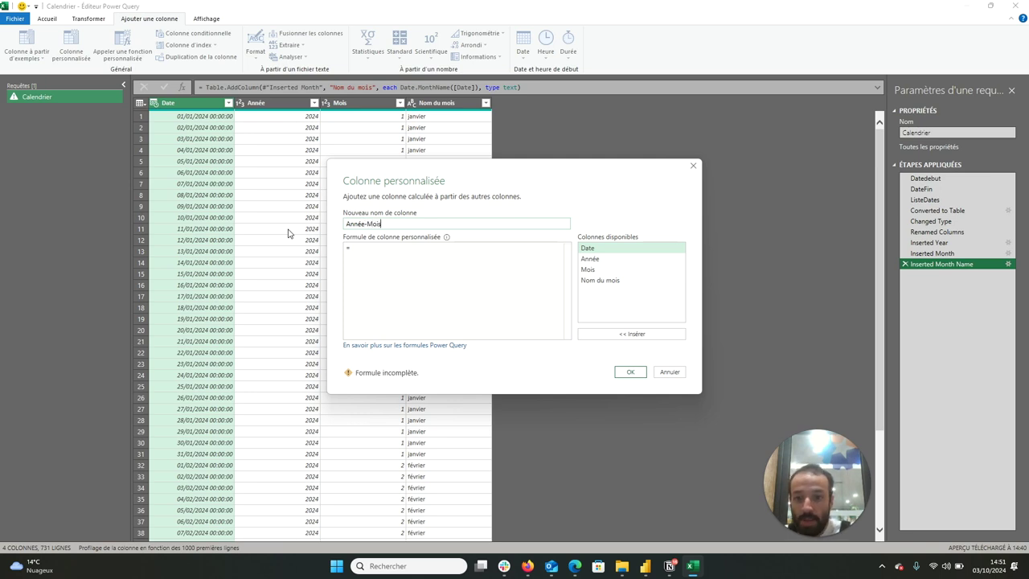
pyautogui.press('Tab')
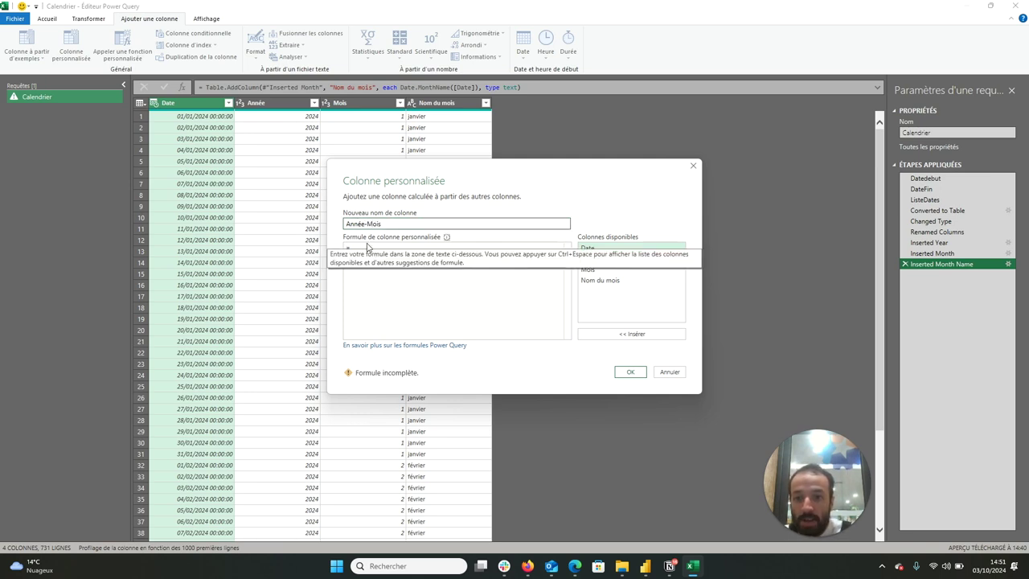
pyautogui.click(498, 317)
pyautogui.write('Date')
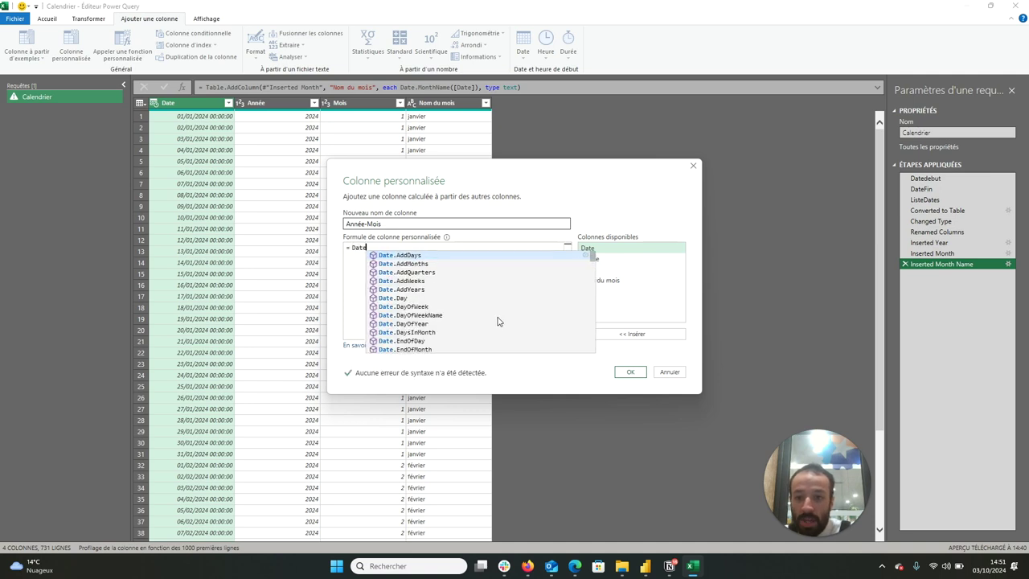
pyautogui.write('Time')
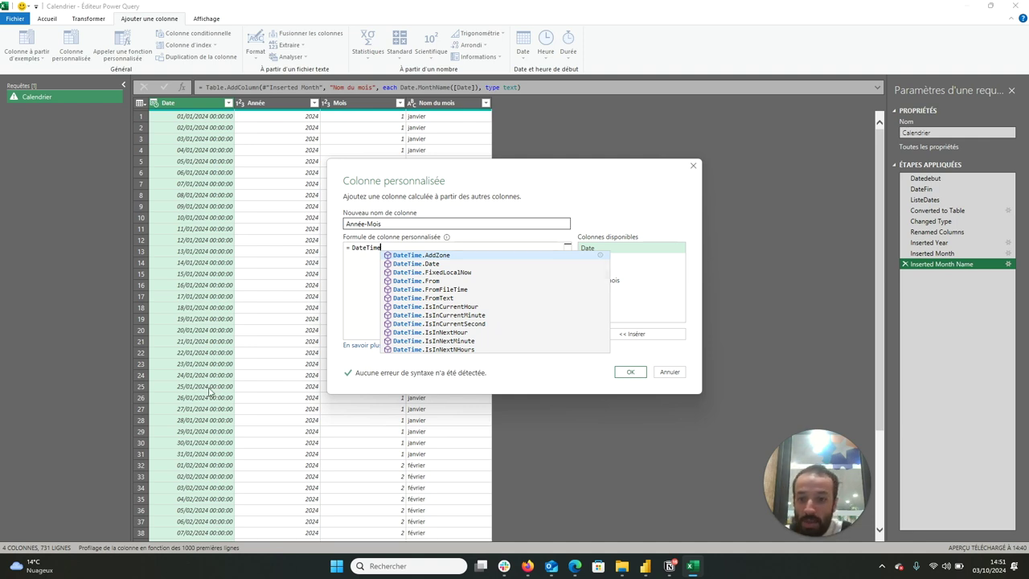
pyautogui.write('.T')
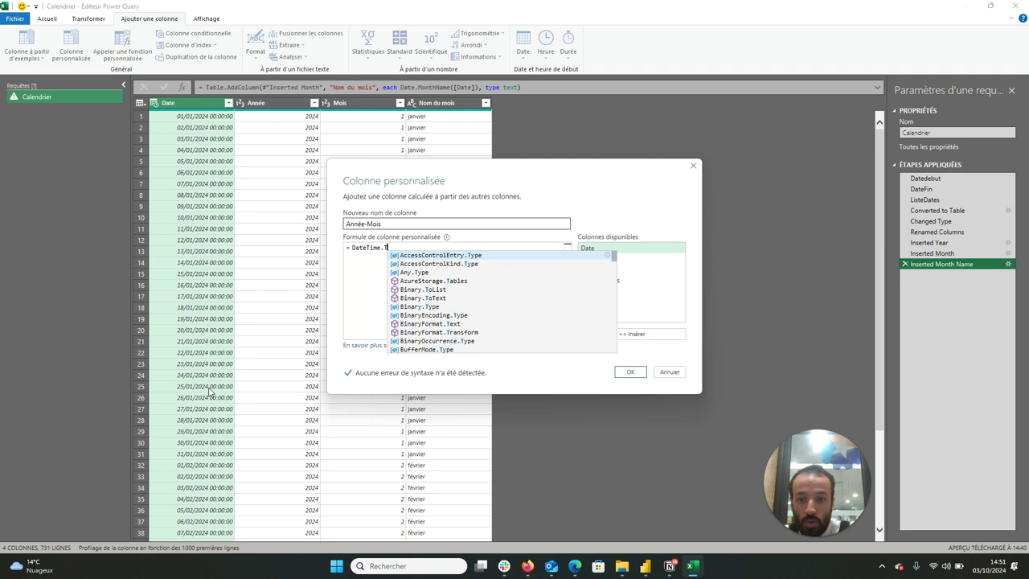
pyautogui.write('oT')
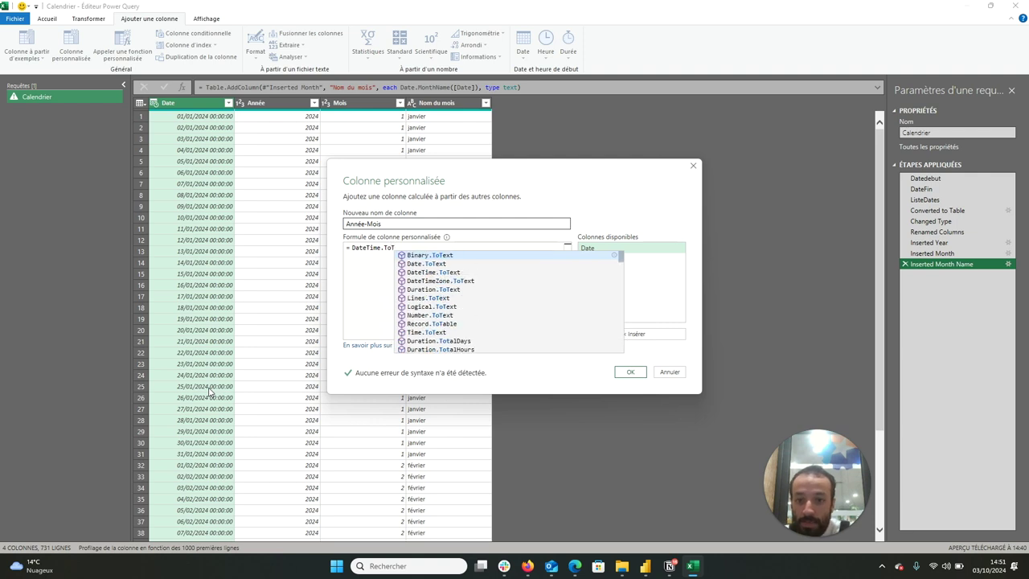
pyautogui.write('ext(')
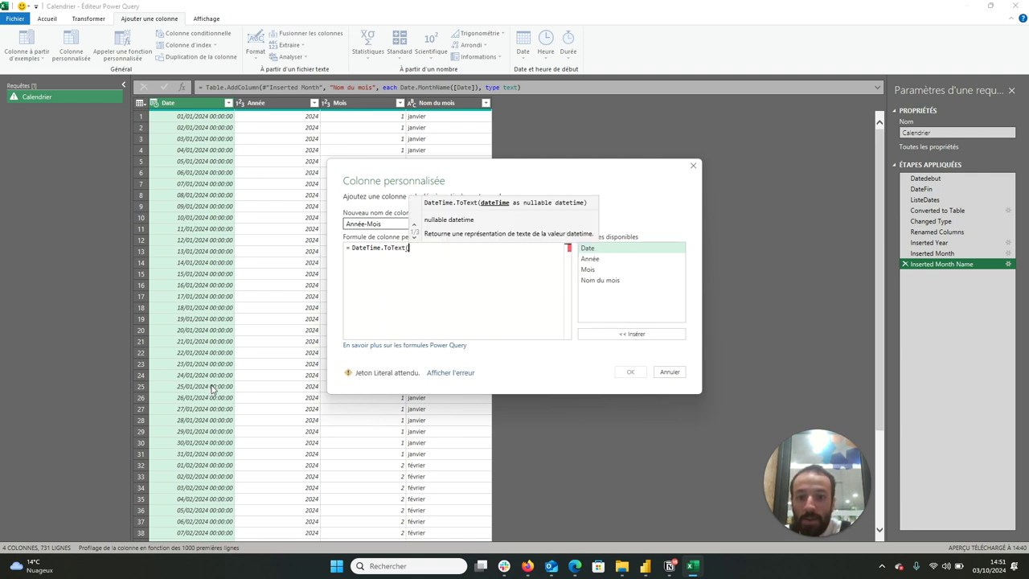
pyautogui.doubleClick(607, 249)
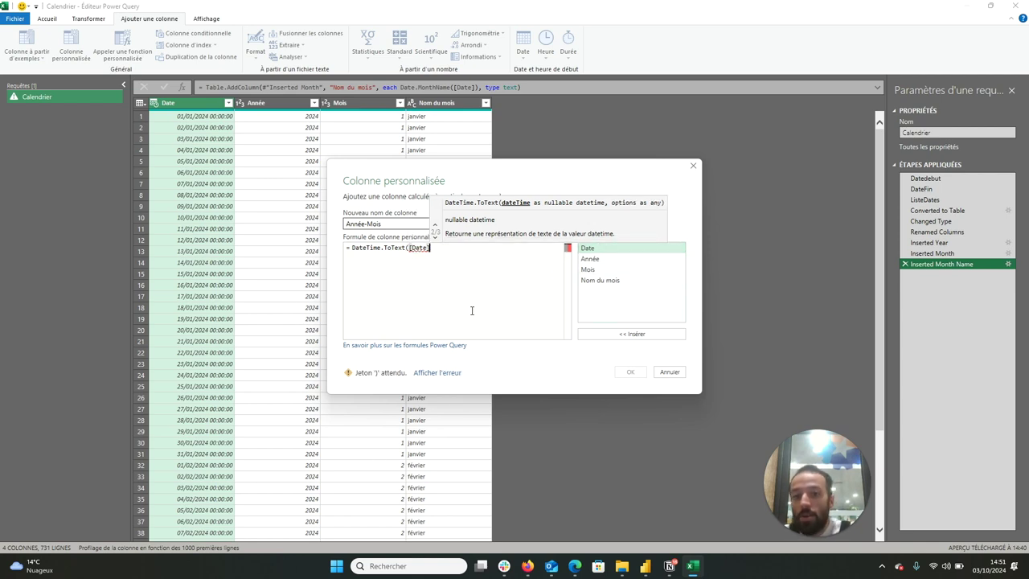
pyautogui.write(',')
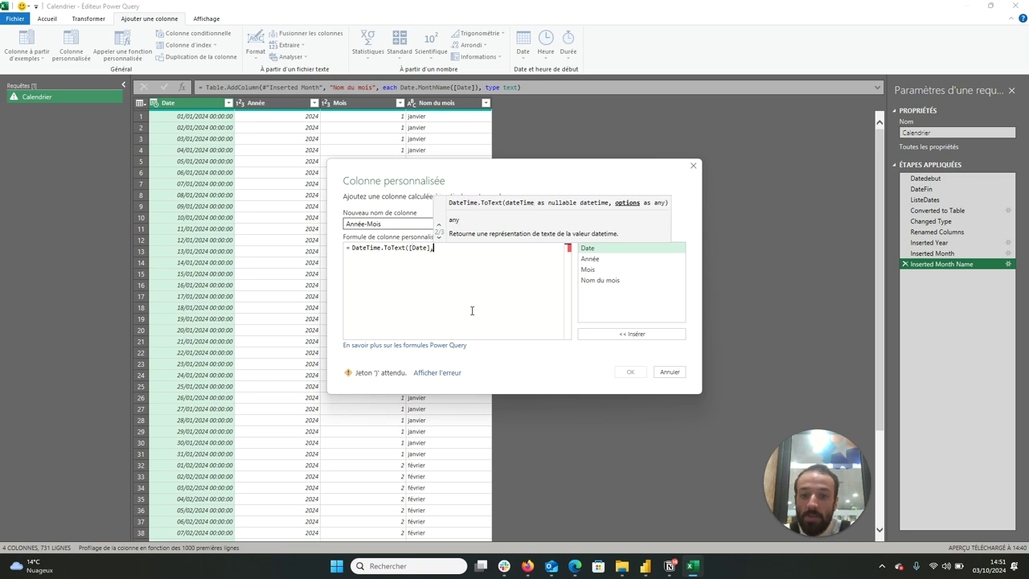
pyautogui.write(' "')
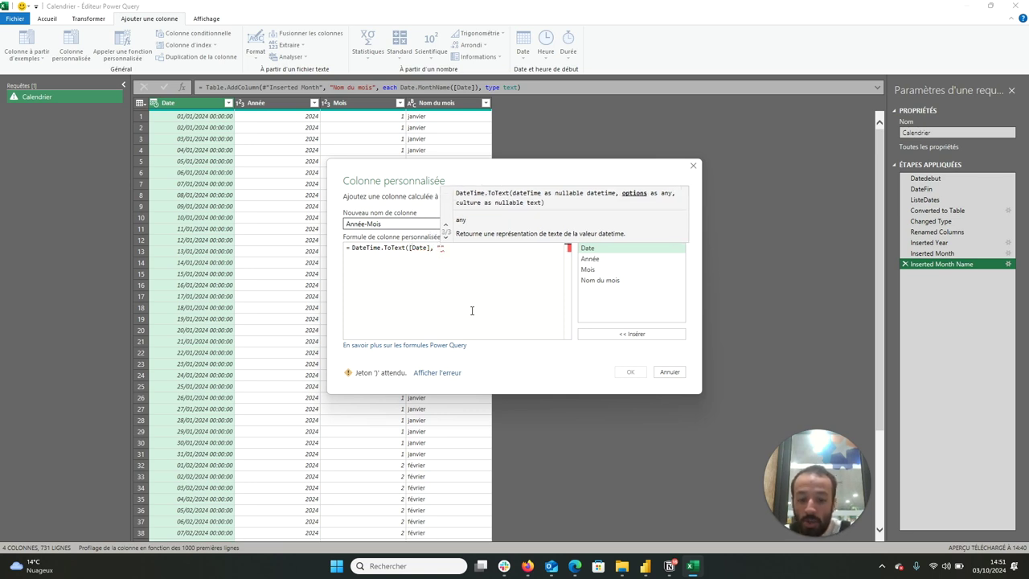
pyautogui.write('y-y')
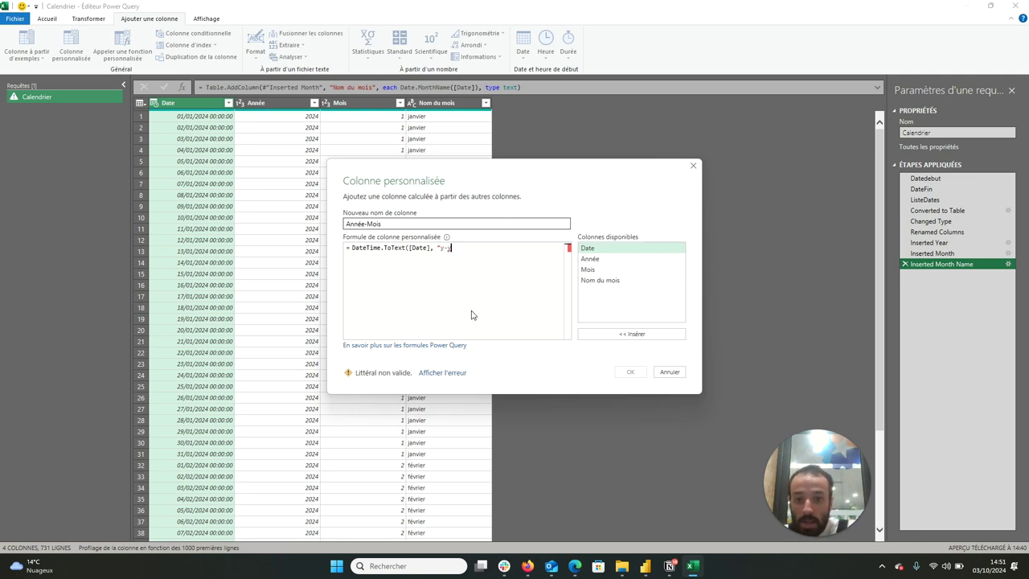
pyautogui.press('BackSpace')
pyautogui.press('BackSpace')
pyautogui.press('BackSpace')
pyautogui.write('y-')
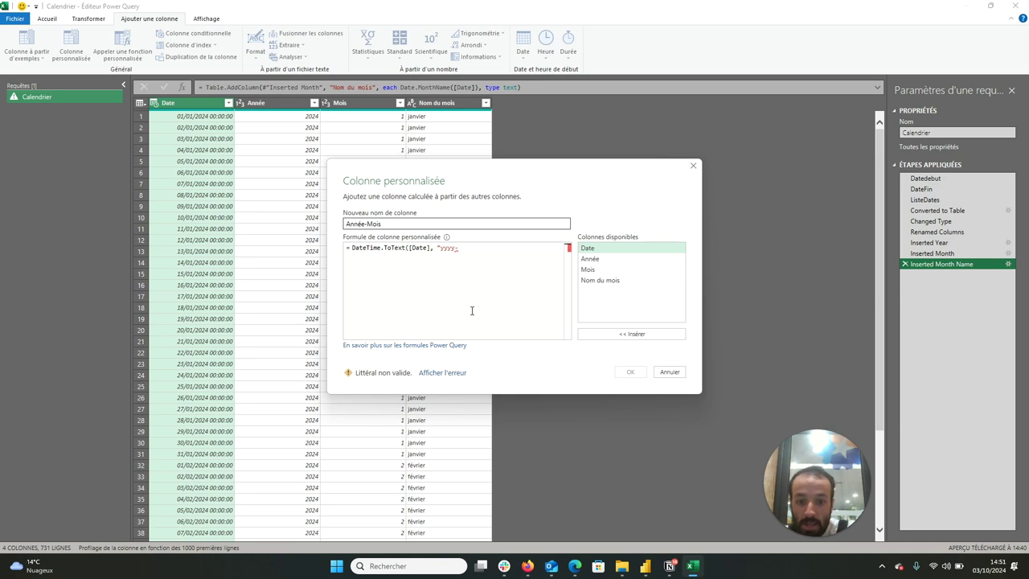
pyautogui.write('MMM')
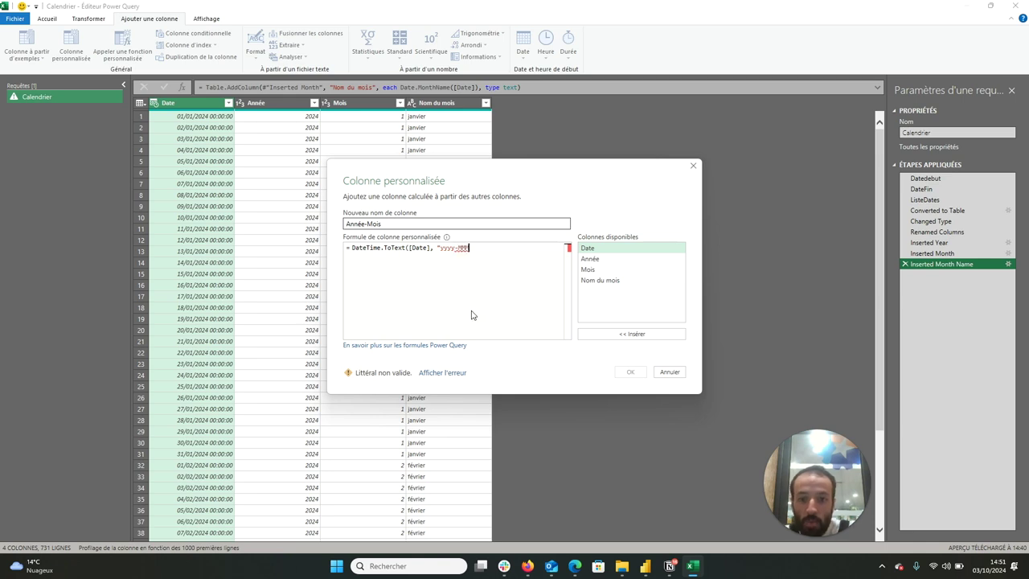
pyautogui.write('"')
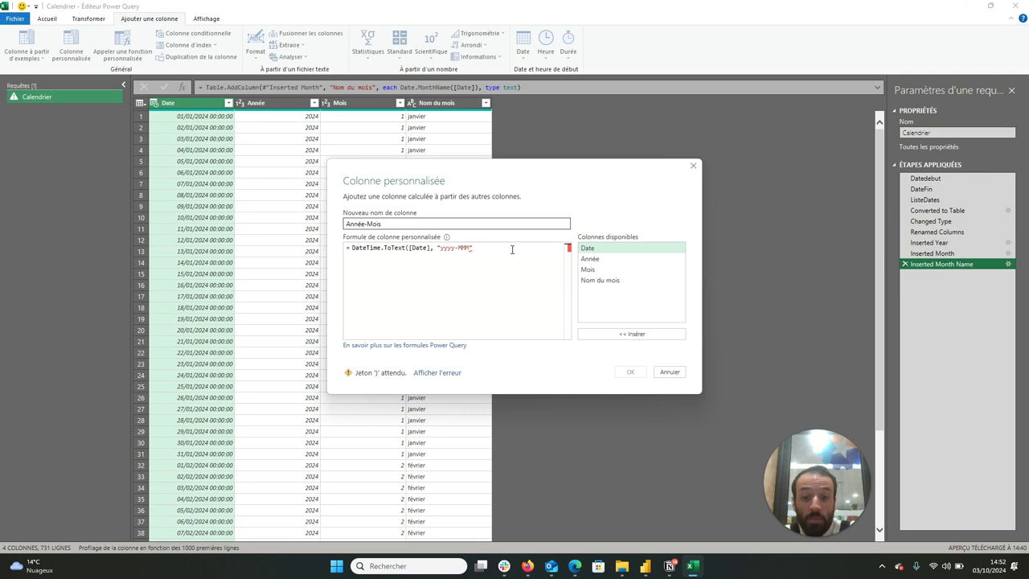
pyautogui.write(')')
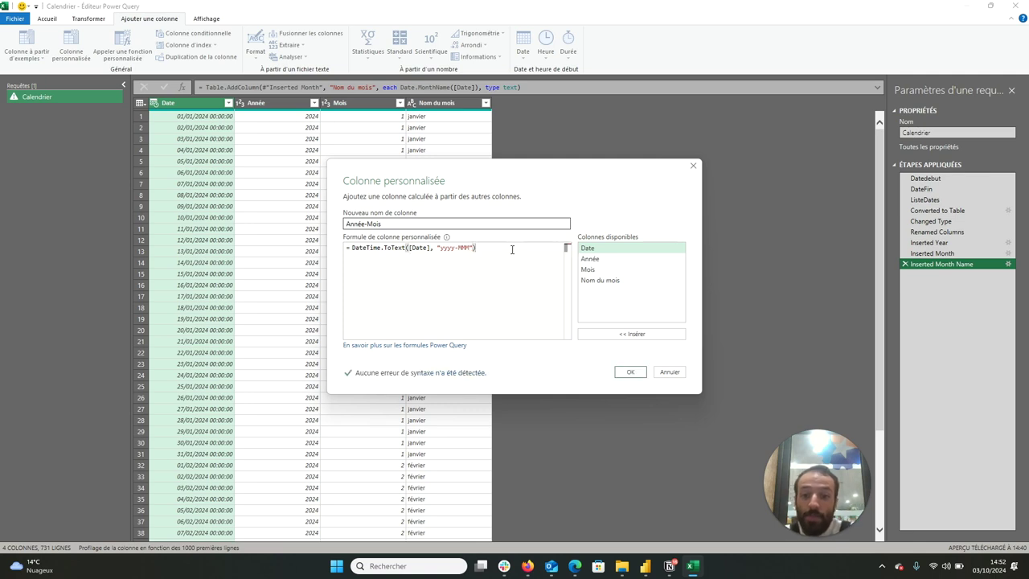
pyautogui.click(630, 372)
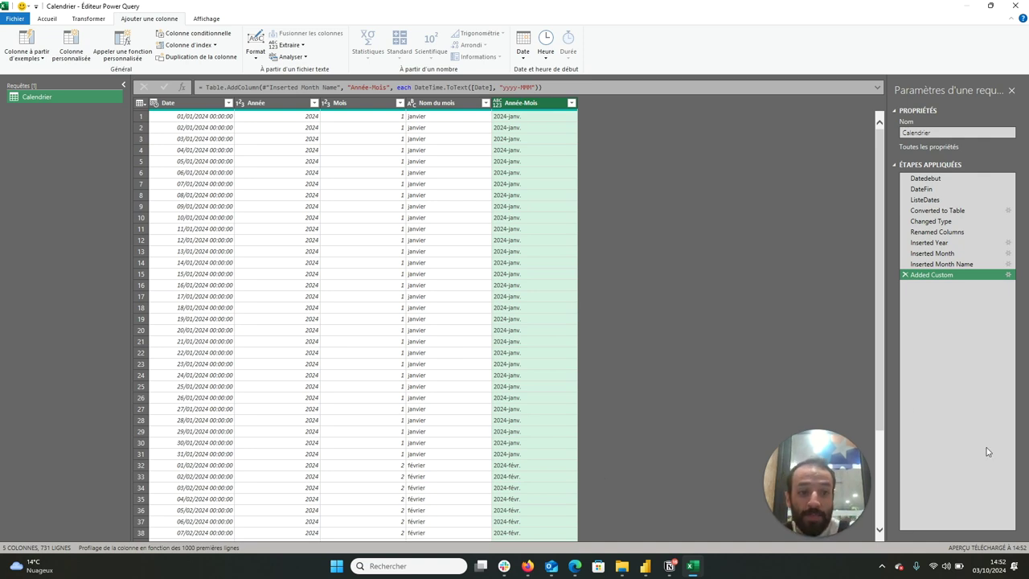
# Step: Add a Trimestre column from Date using Trimestre > Trimestre de l'année
pyautogui.click(201, 105)
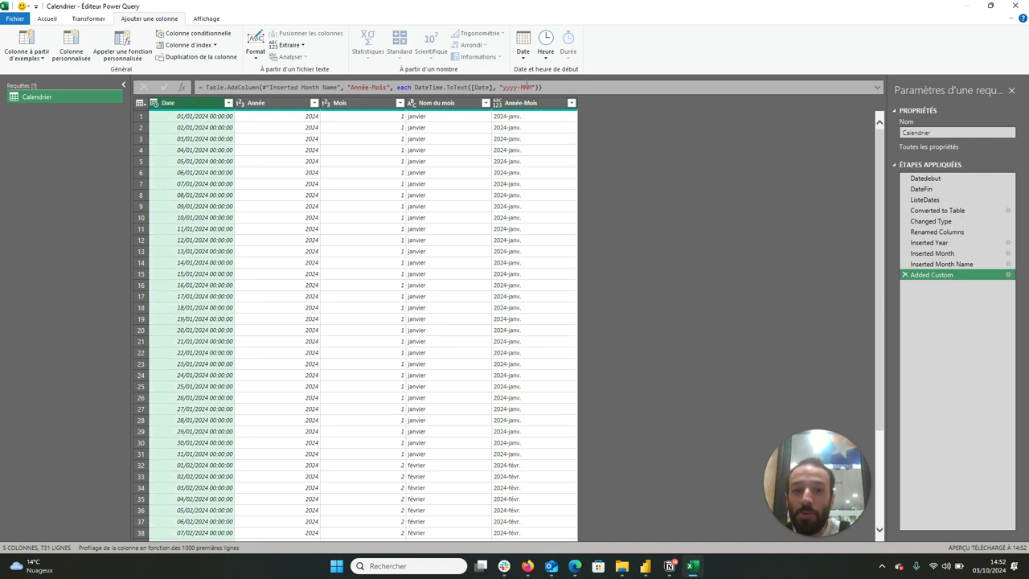
pyautogui.click(523, 55)
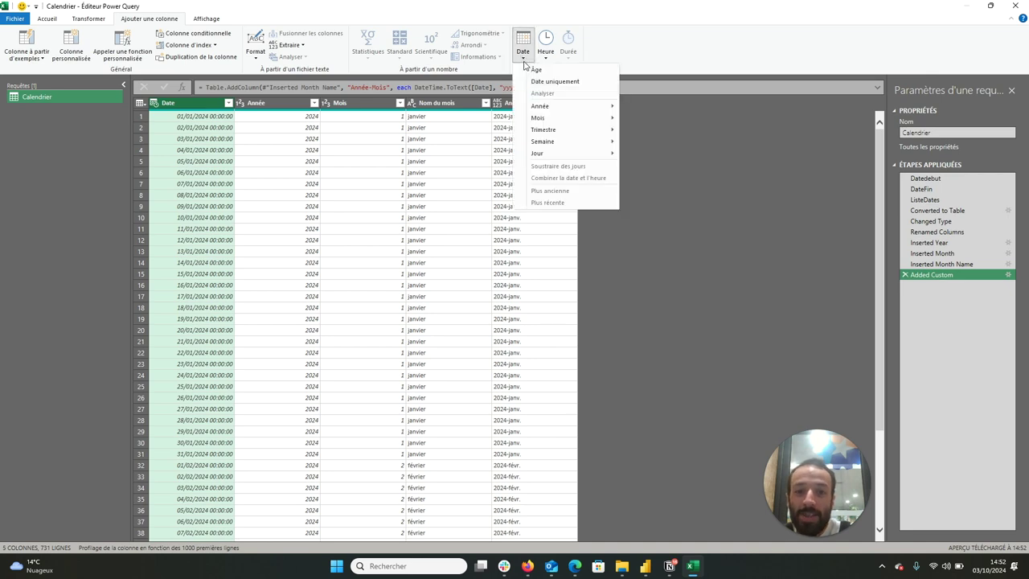
pyautogui.moveTo(608, 131)
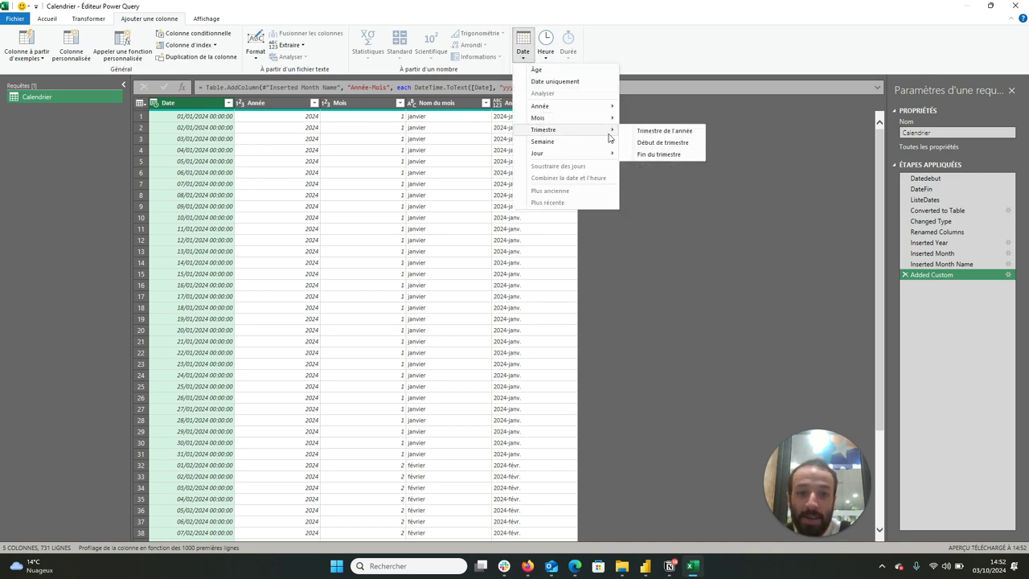
pyautogui.click(664, 132)
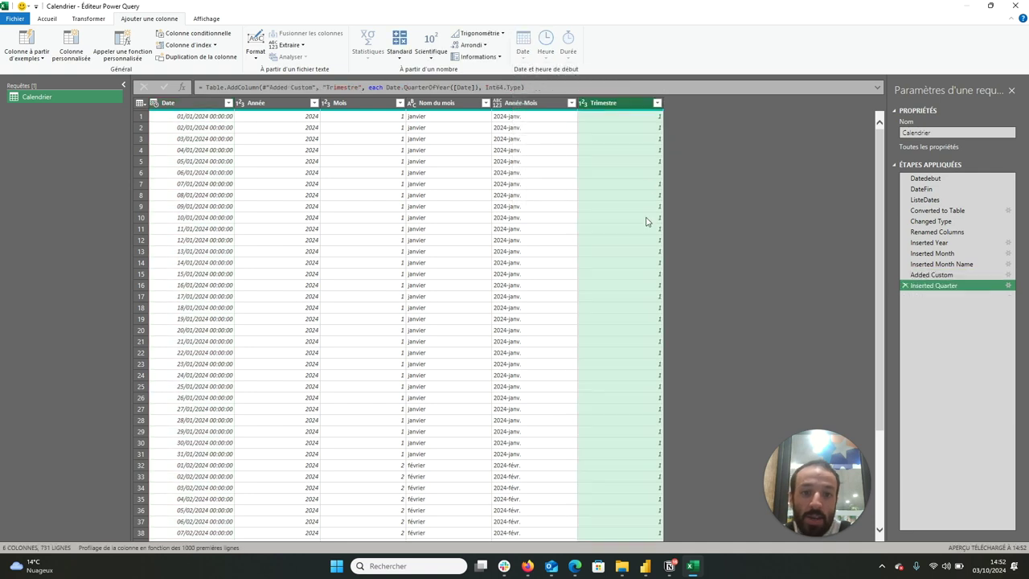
pyautogui.scroll(-8, 653, 263)
pyautogui.scroll(-8, 653, 264)
pyautogui.scroll(-8, 653, 264)
pyautogui.scroll(-8, 653, 264)
pyautogui.scroll(12, 653, 264)
pyautogui.scroll(10, 653, 264)
pyautogui.scroll(10, 653, 264)
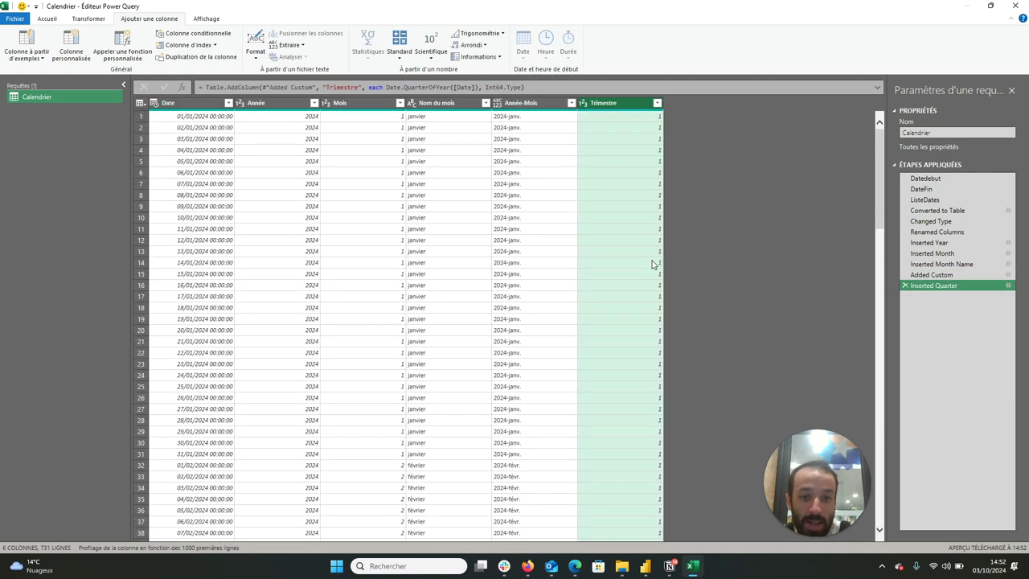
pyautogui.click(386, 87)
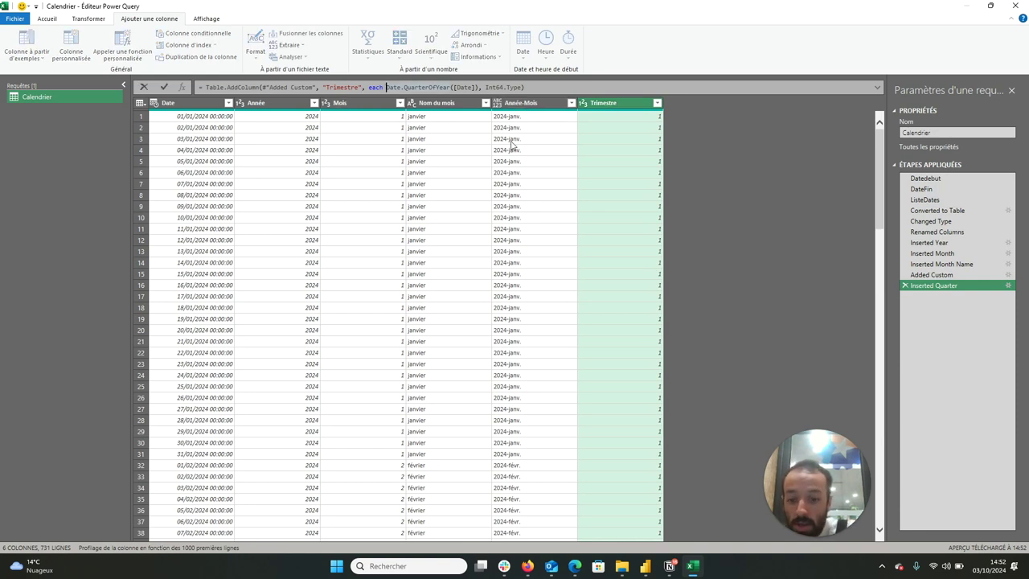
# Step: Change the Trimestre formula to "Trim. " & Text.From(Date.QuarterOfYear([Date])), type text
pyautogui.write('Text.')
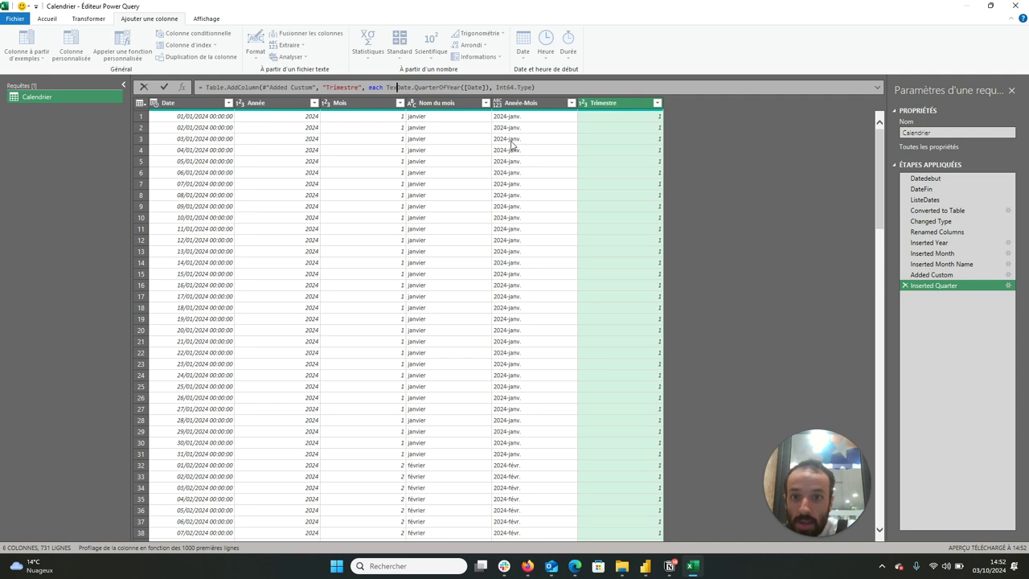
pyautogui.write('Fr')
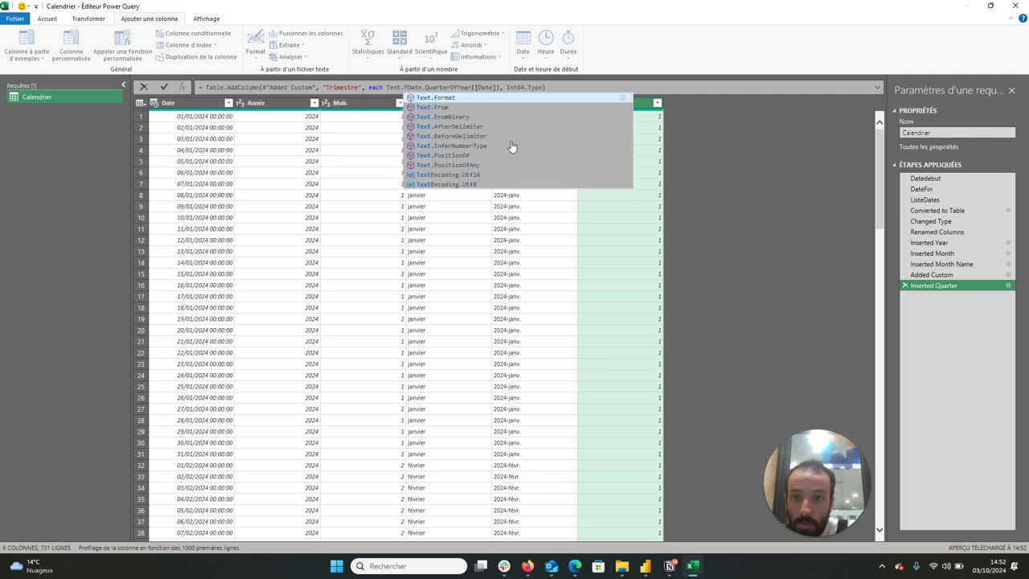
pyautogui.write('om(')
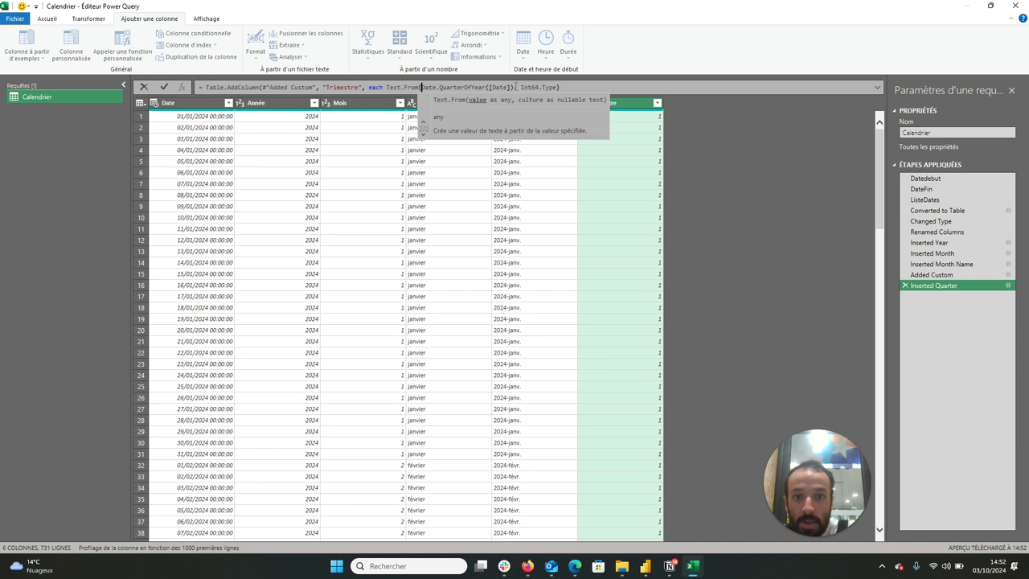
pyautogui.click(514, 86)
pyautogui.write(')')
pyautogui.moveTo(523, 87); pyautogui.dragTo(564, 86)
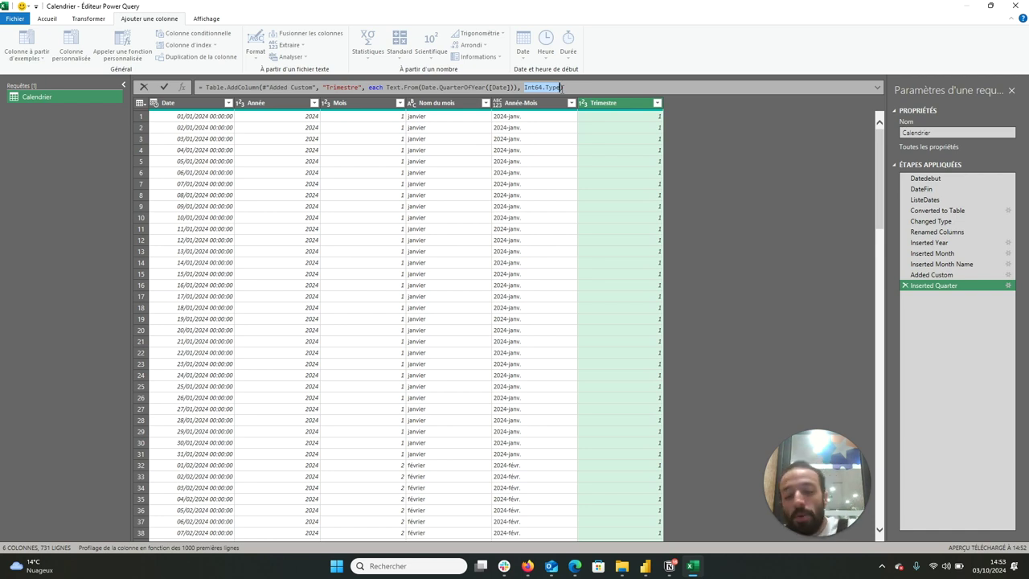
pyautogui.write('type')
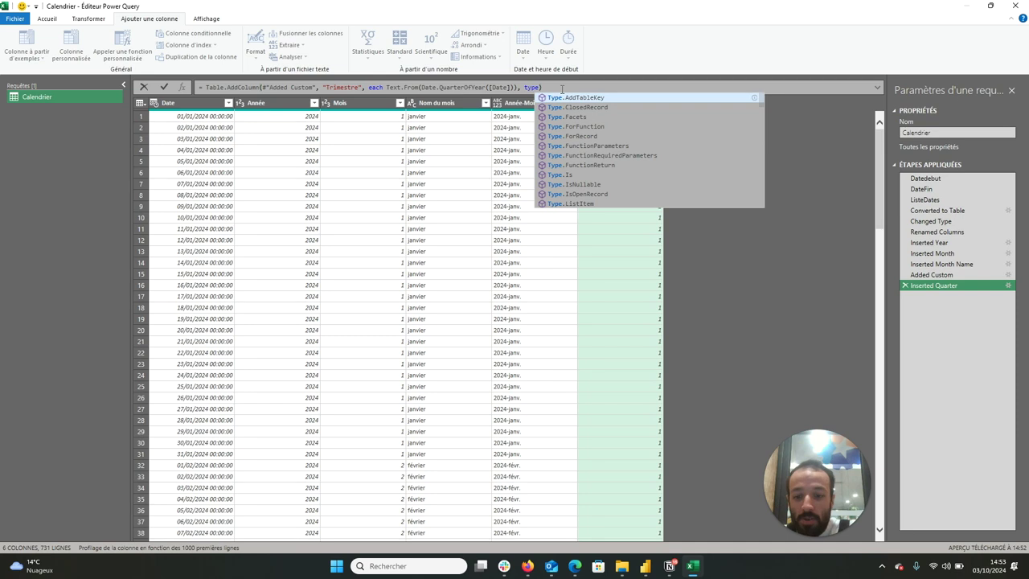
pyautogui.write(' text')
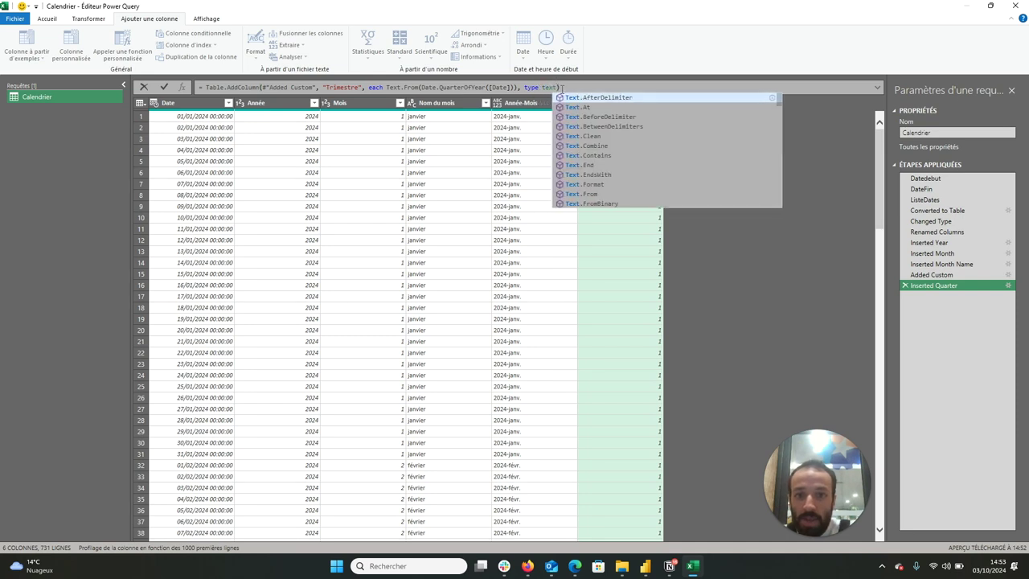
pyautogui.click(387, 87)
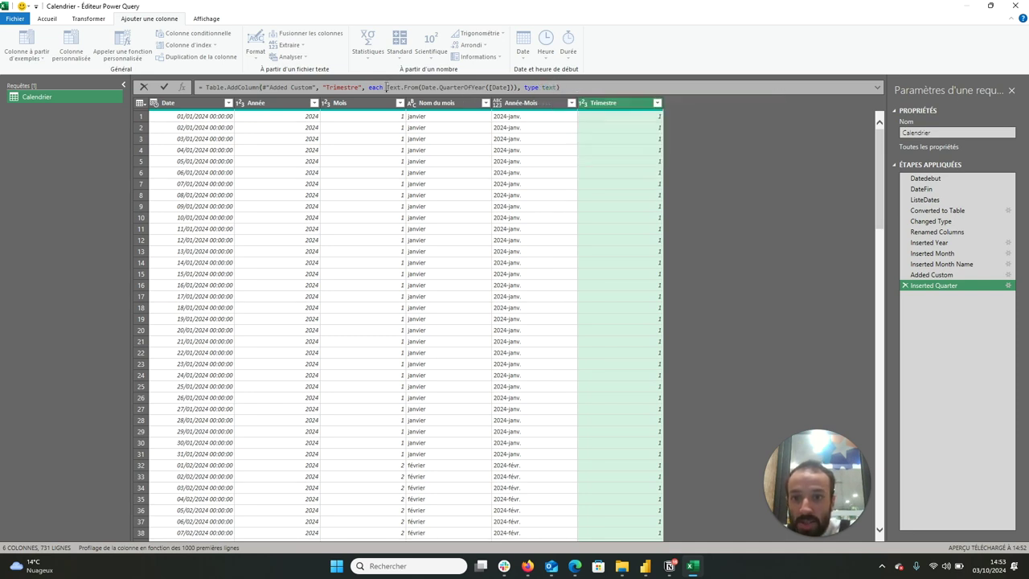
pyautogui.write('"')
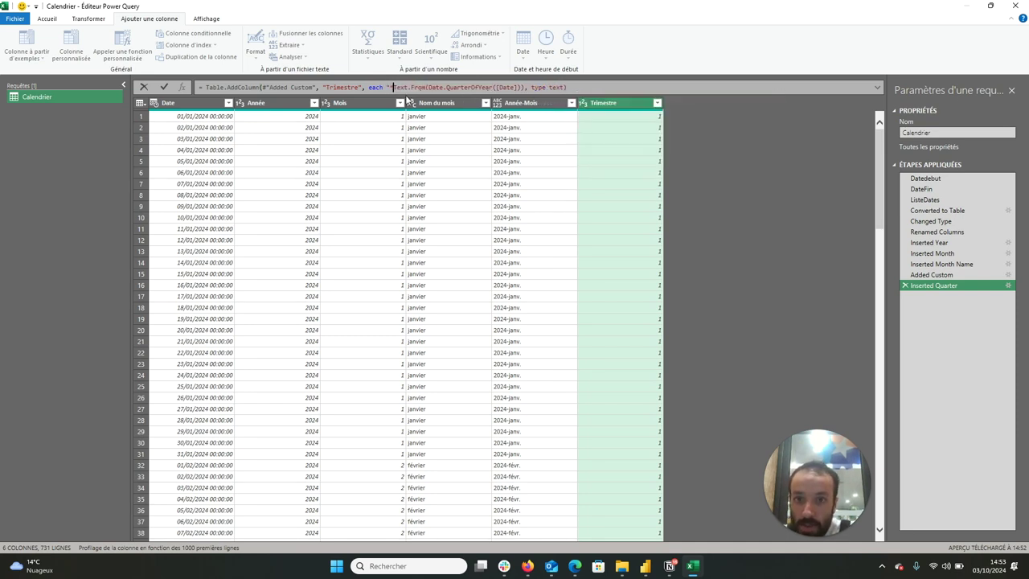
pyautogui.write('Trime ')
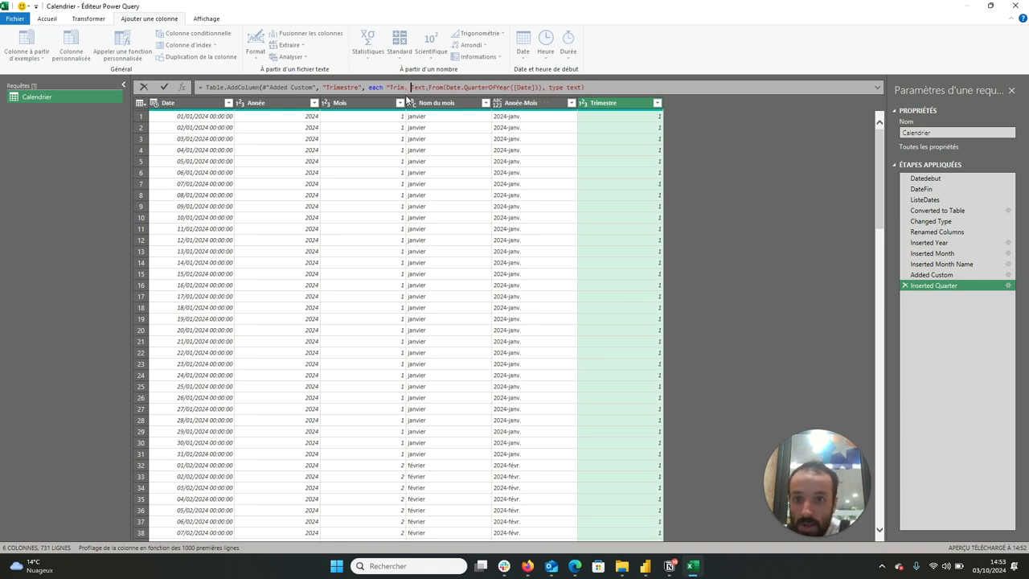
pyautogui.write('  &')
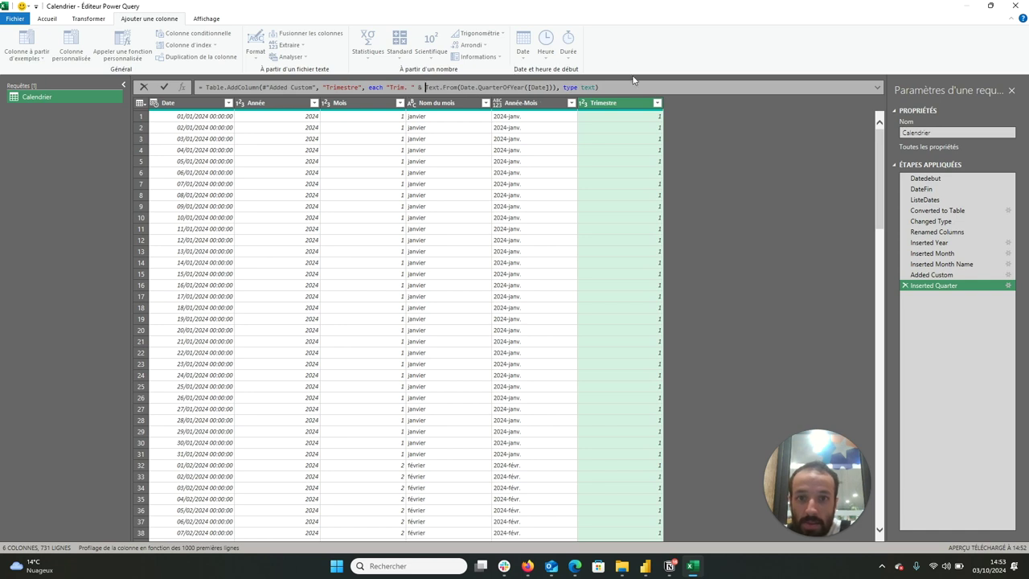
pyautogui.press('Return')
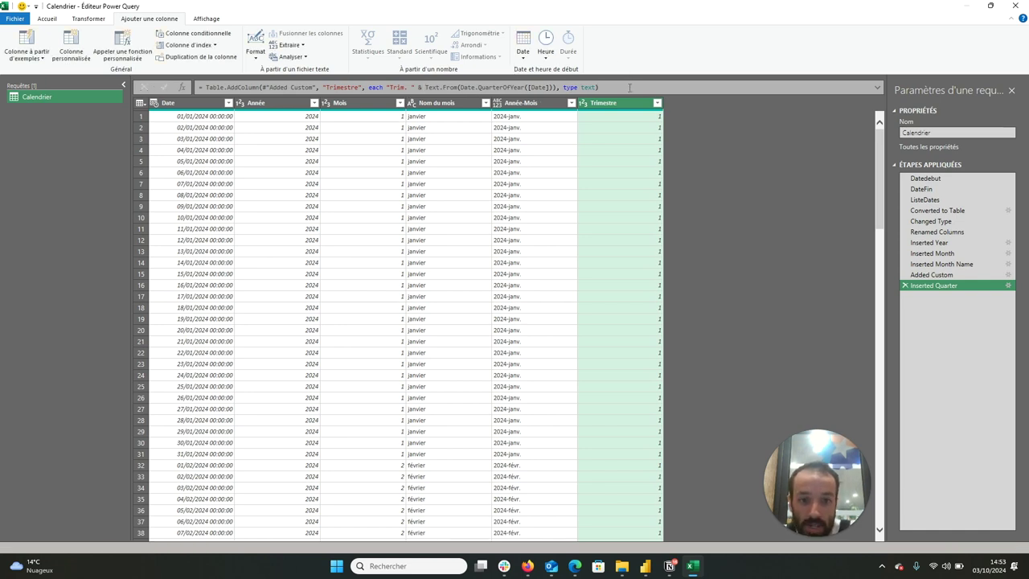
# Step: Add a Semaine de l'année column from Date using Date.WeekOfYear
pyautogui.scroll(-9, 620, 479)
pyautogui.scroll(-9, 619, 479)
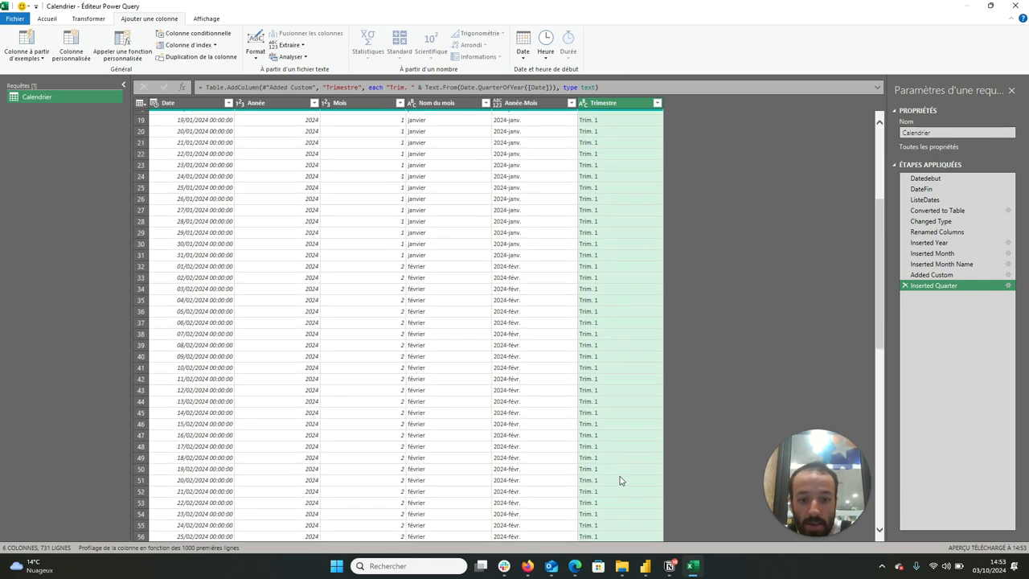
pyautogui.scroll(-9, 619, 479)
pyautogui.scroll(-9, 620, 479)
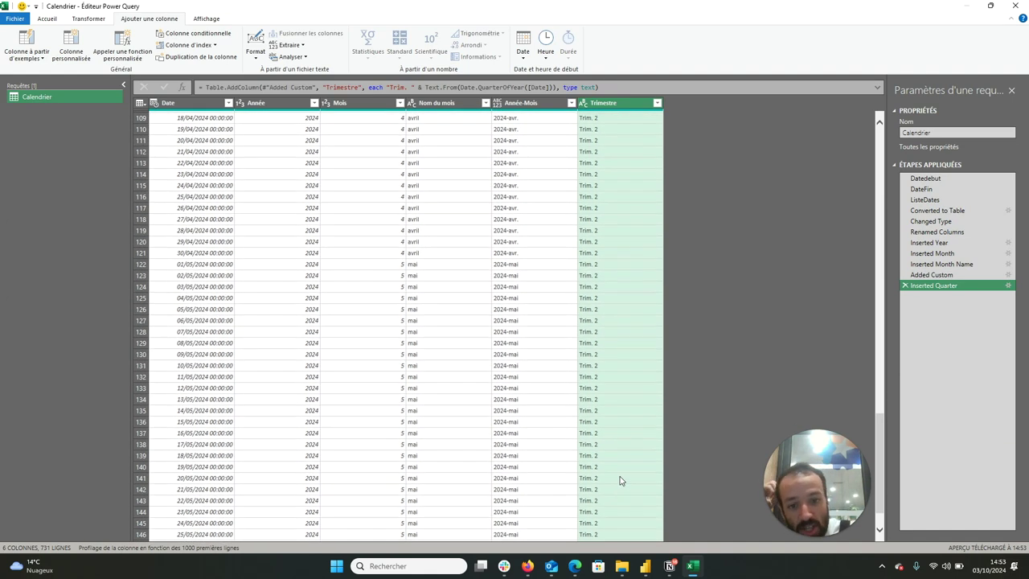
pyautogui.scroll(1, 619, 480)
pyautogui.scroll(5, 620, 480)
pyautogui.scroll(10, 620, 480)
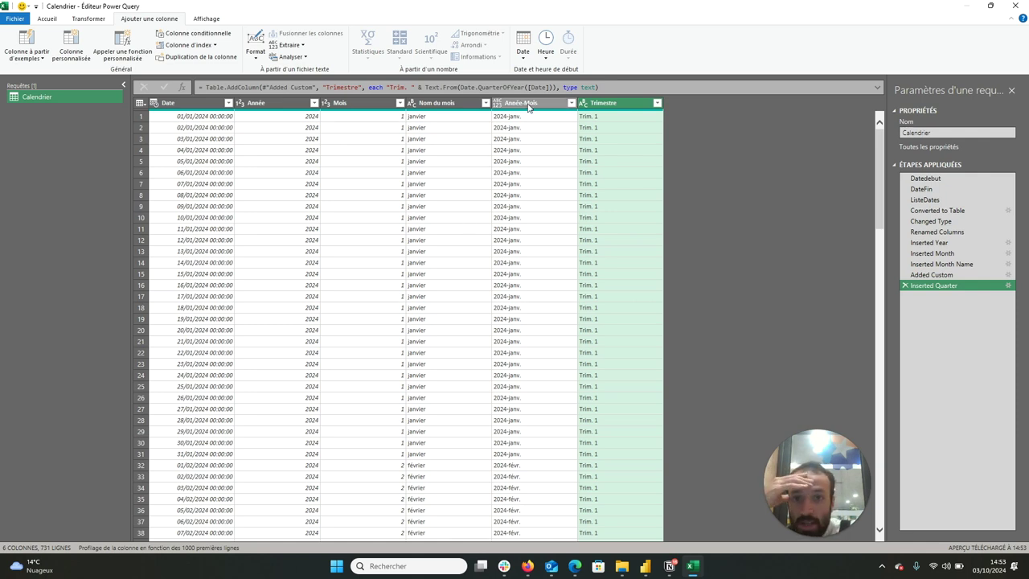
pyautogui.click(207, 105)
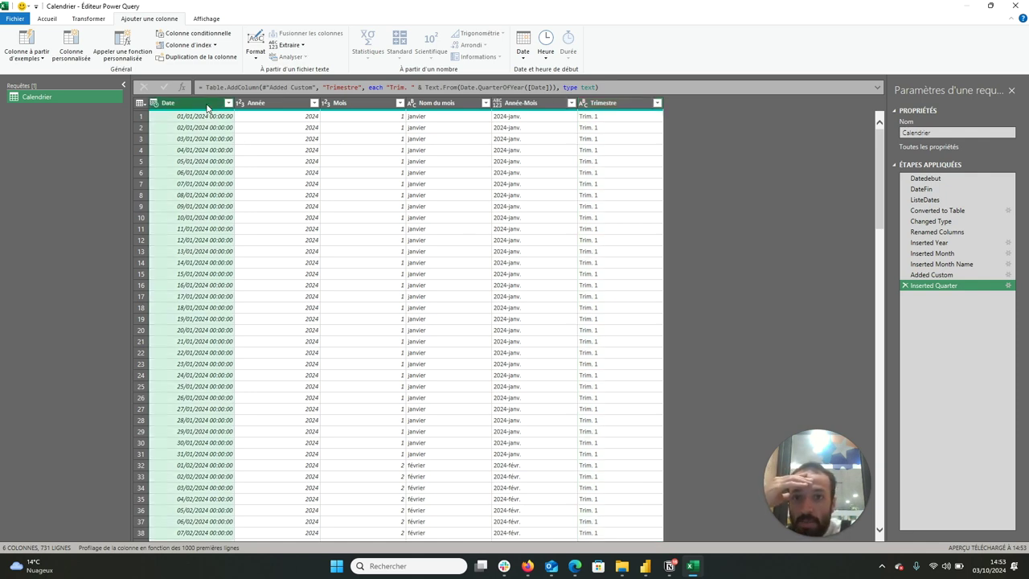
pyautogui.click(522, 56)
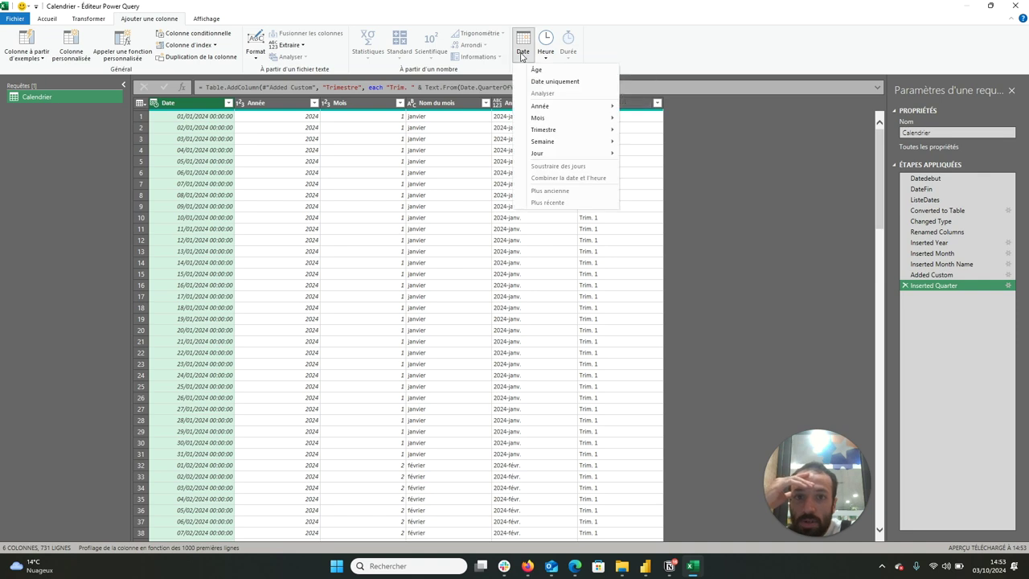
pyautogui.moveTo(547, 142)
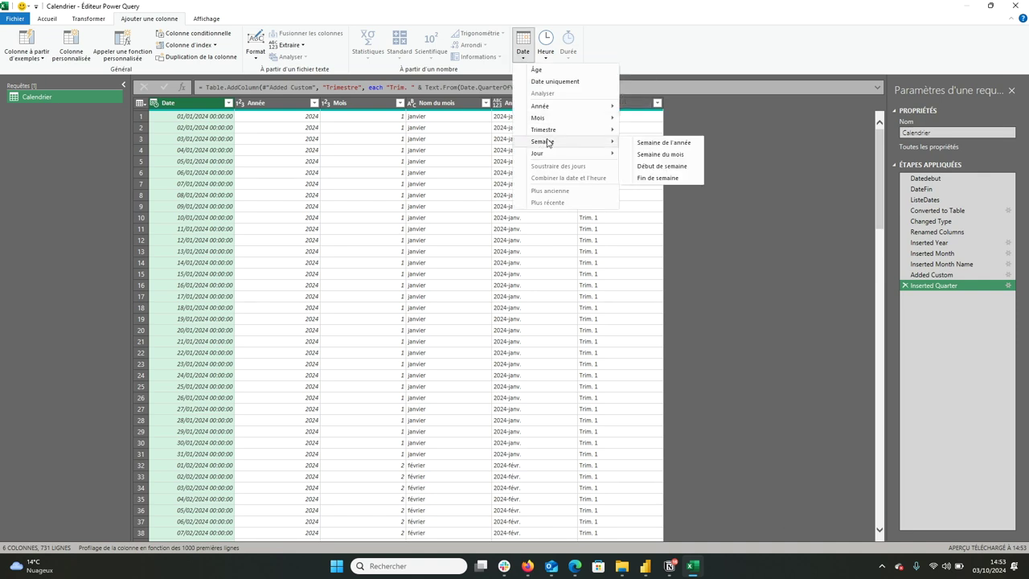
pyautogui.click(652, 145)
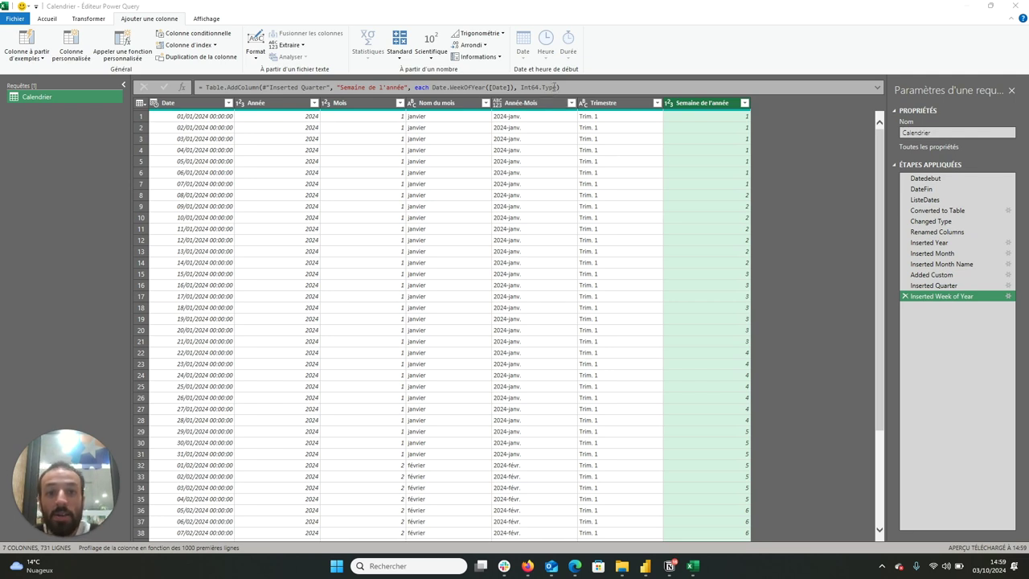
pyautogui.moveTo(558, 87); pyautogui.dragTo(521, 87)
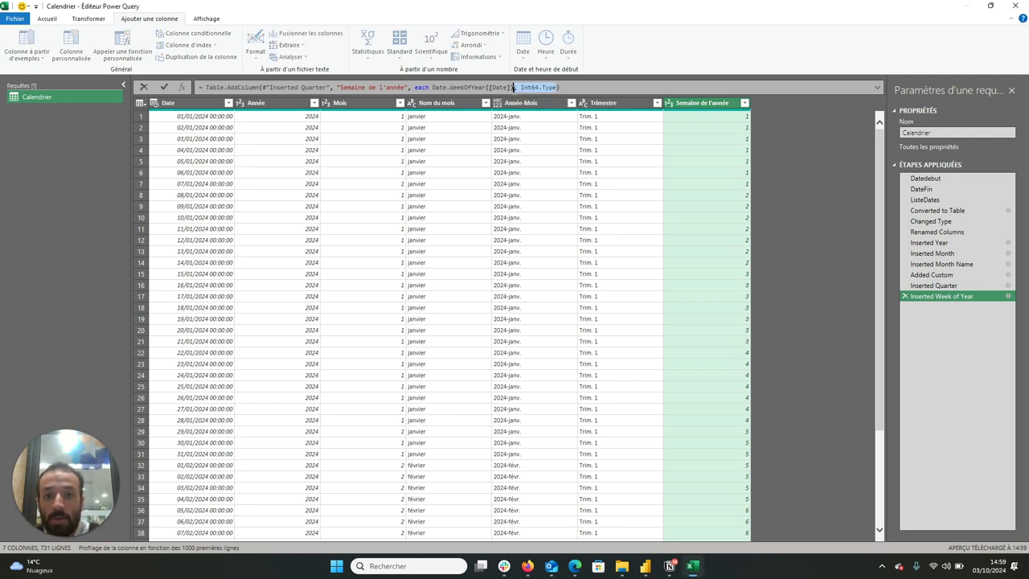
# Step: Change the week column's type declaration to type text
pyautogui.write('type')
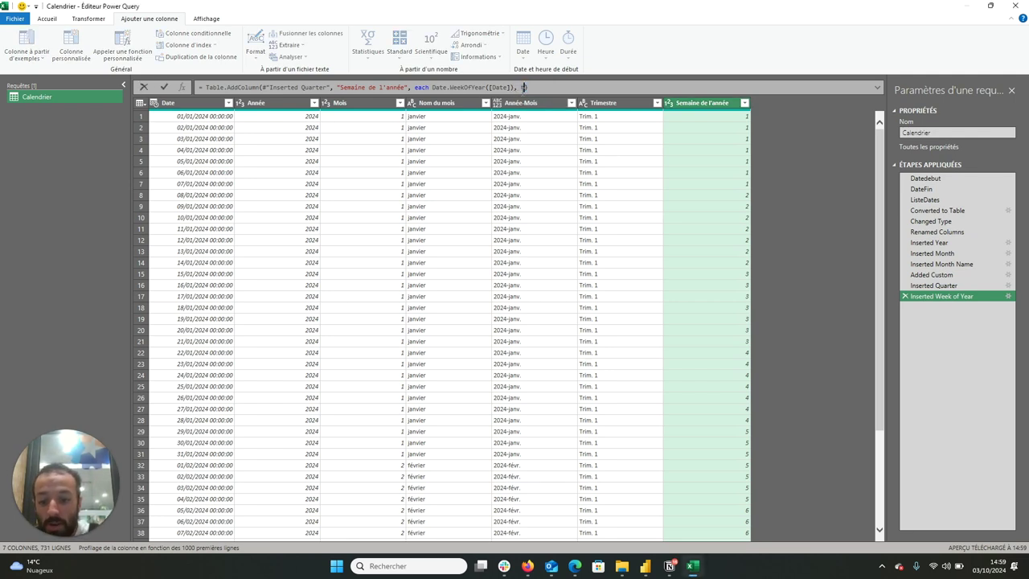
pyautogui.write(' text')
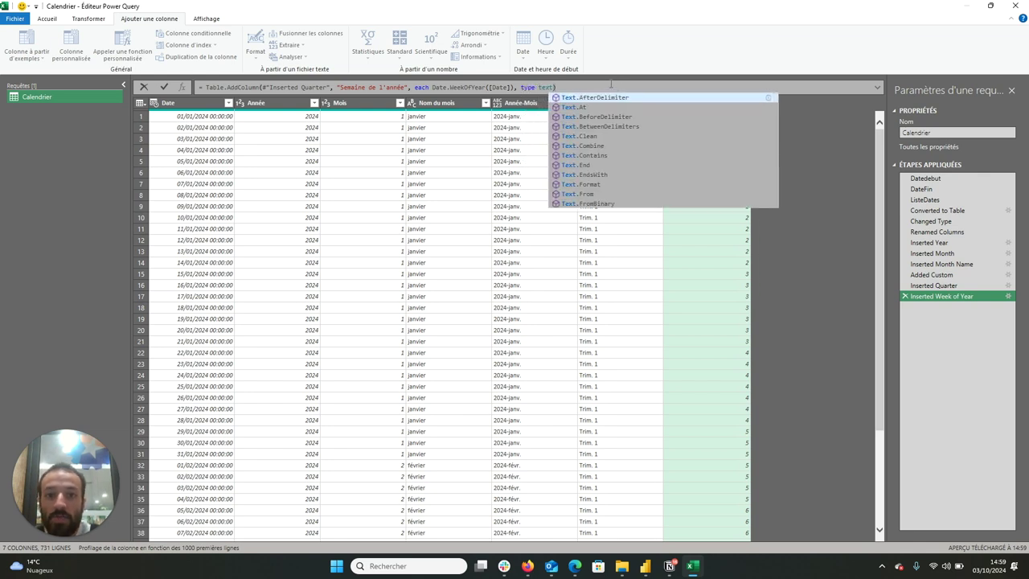
pyautogui.click(606, 89)
pyautogui.press('Return')
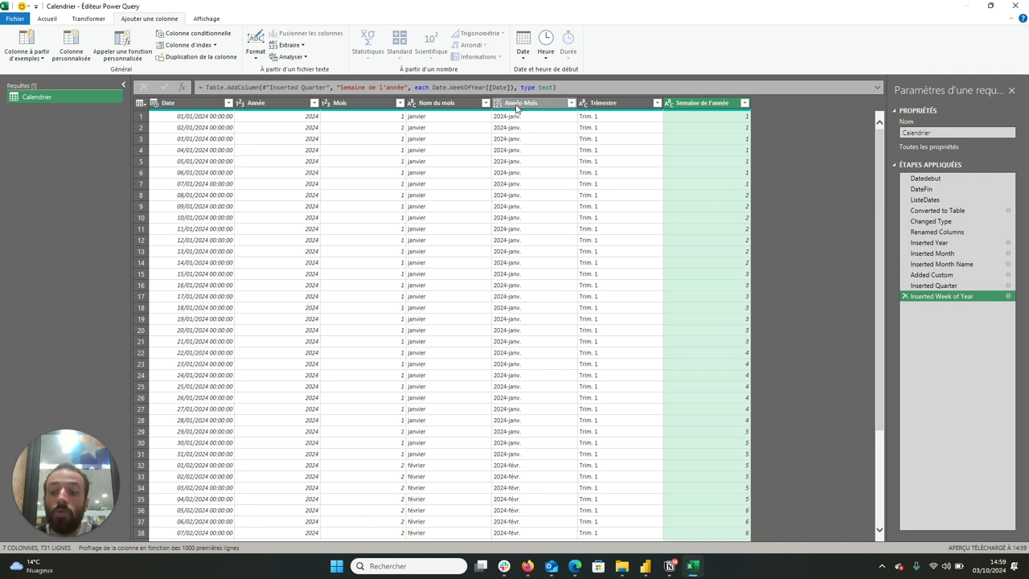
# Step: Prefix the week formula with Text.From([Année]) & "-" &
pyautogui.click(434, 87)
pyautogui.write('Text.F')
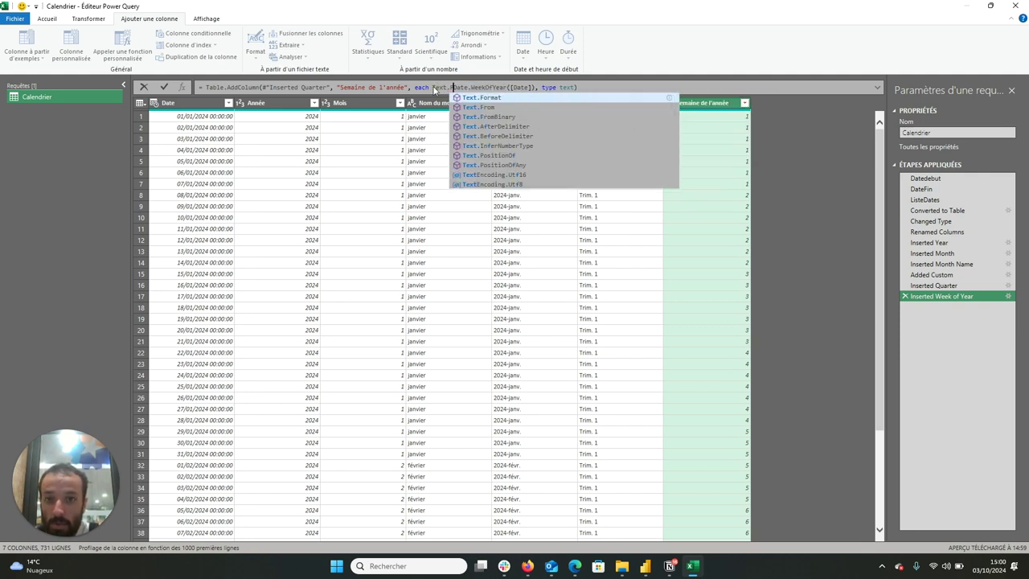
pyautogui.write('rom')
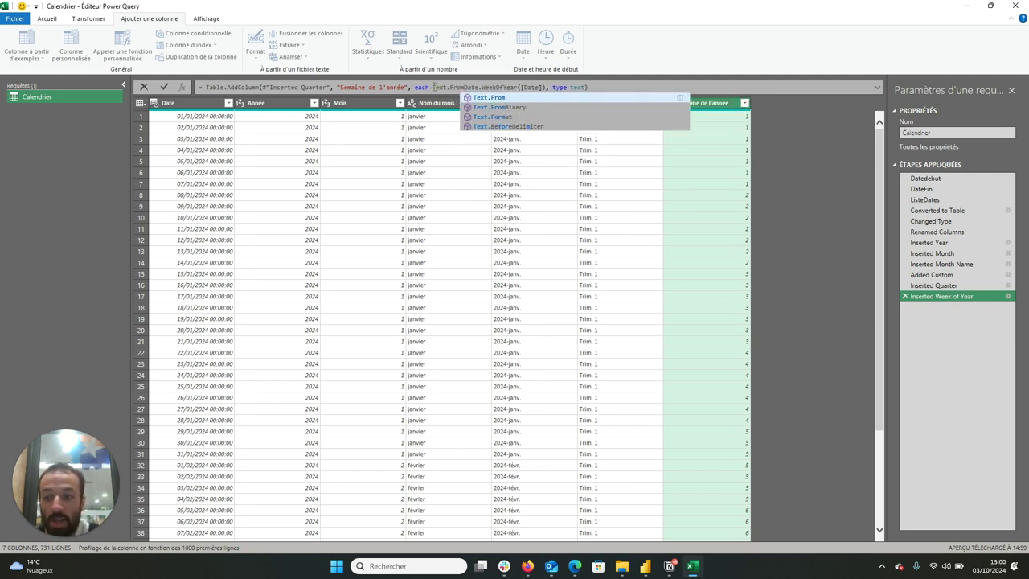
pyautogui.write('( ')
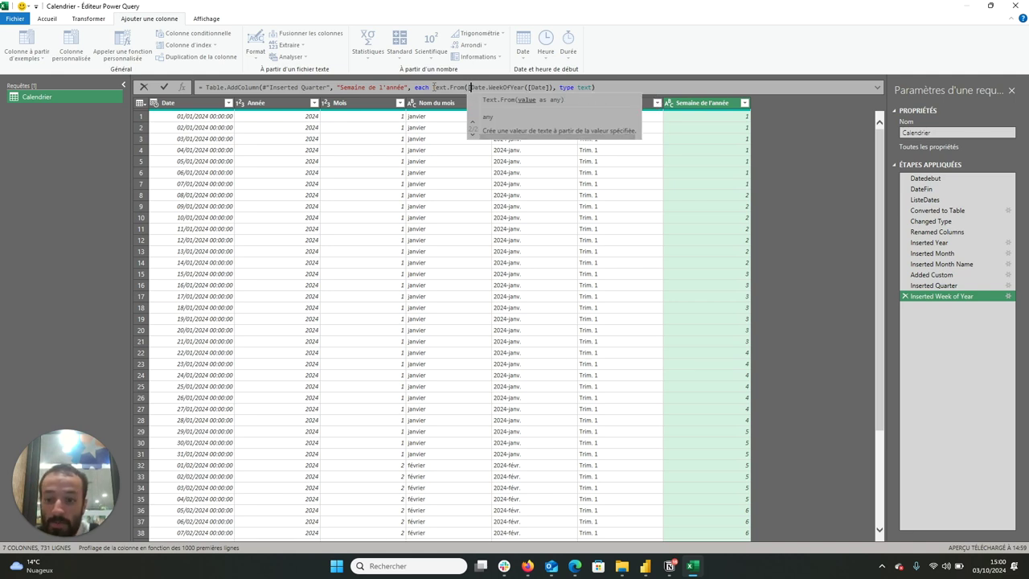
pyautogui.write(' Année')
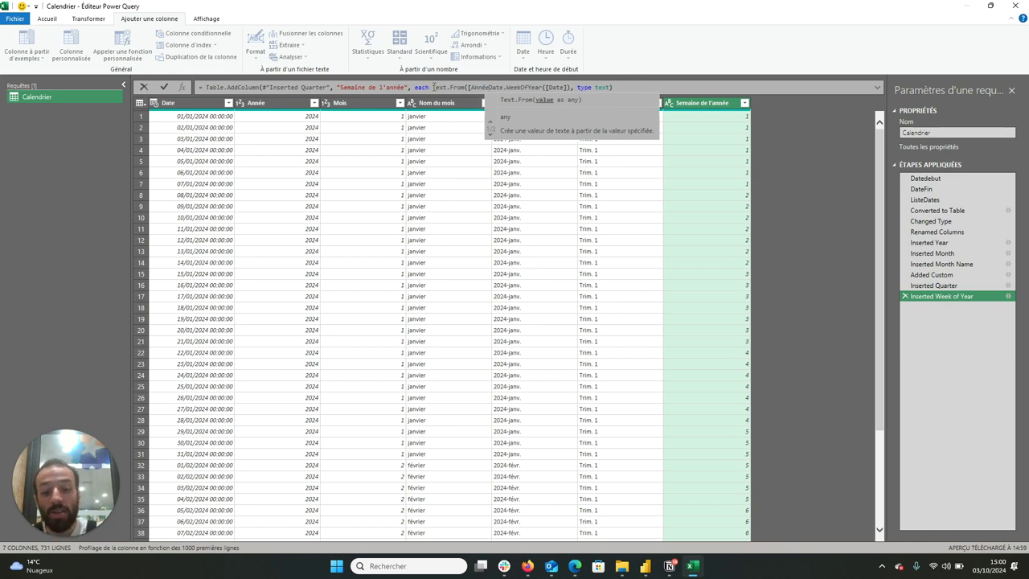
pyautogui.write(']')
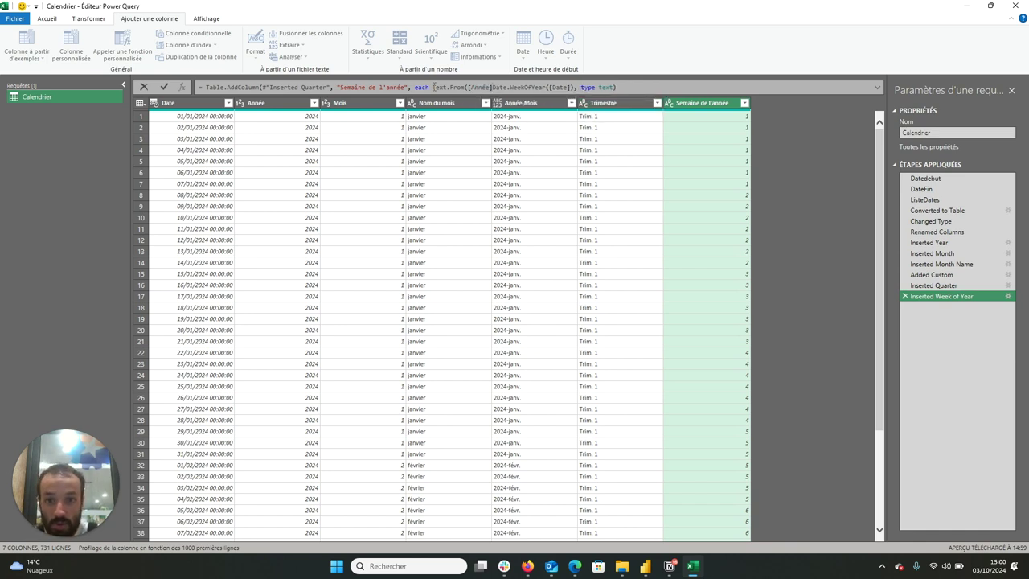
pyautogui.write(')')
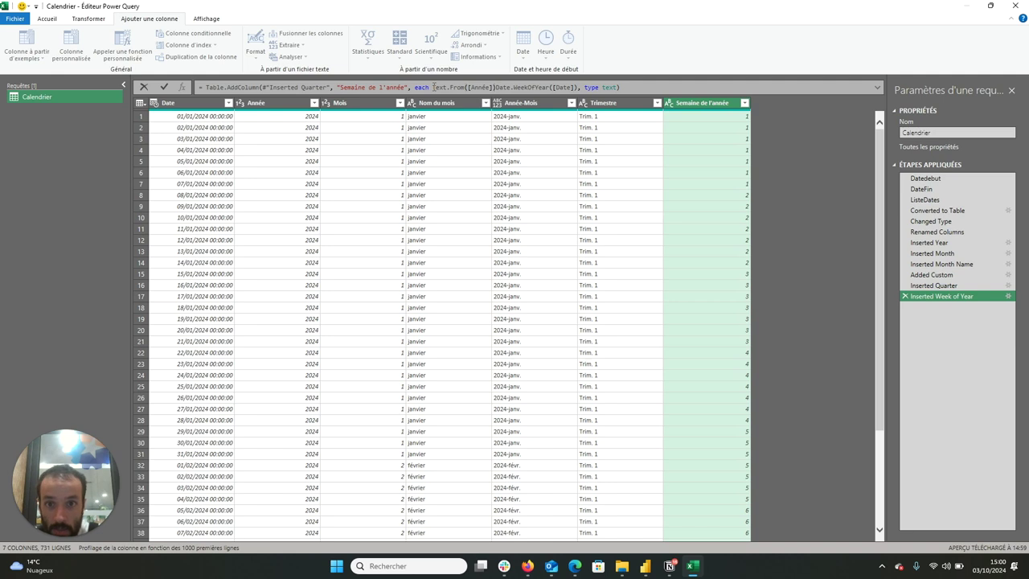
pyautogui.write(' & ')
pyautogui.write('"-"')
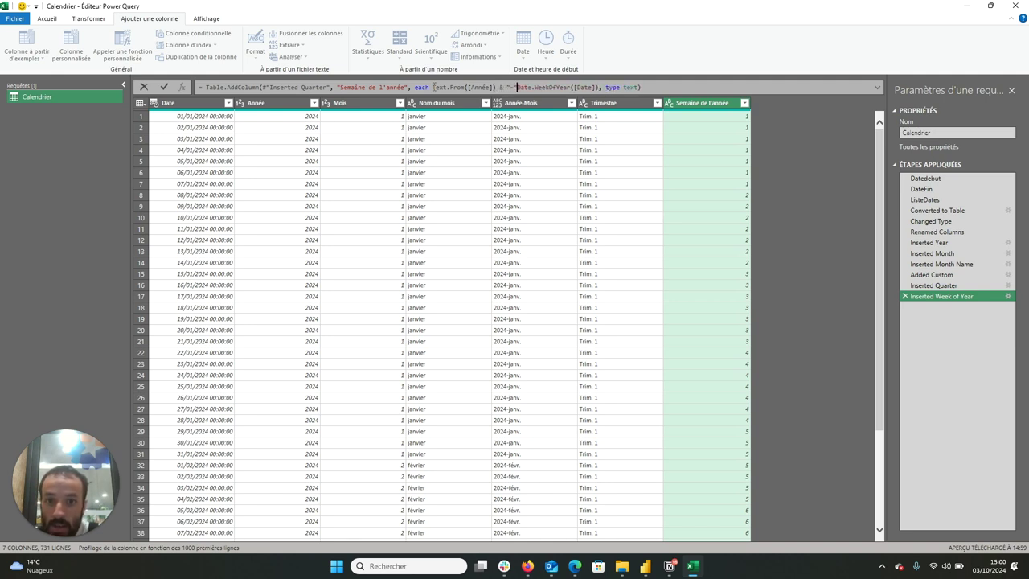
pyautogui.write(' &')
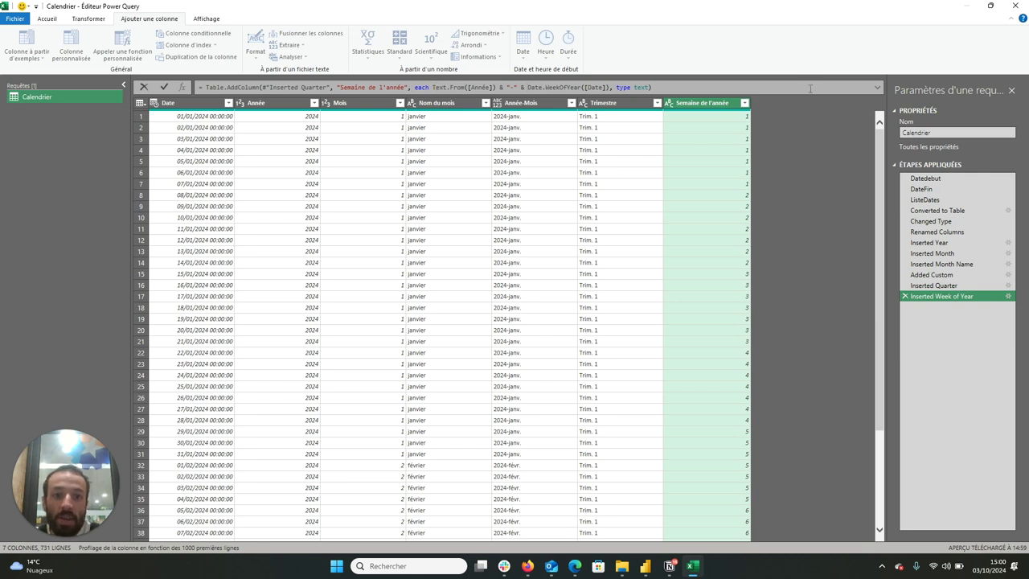
pyautogui.press('Return')
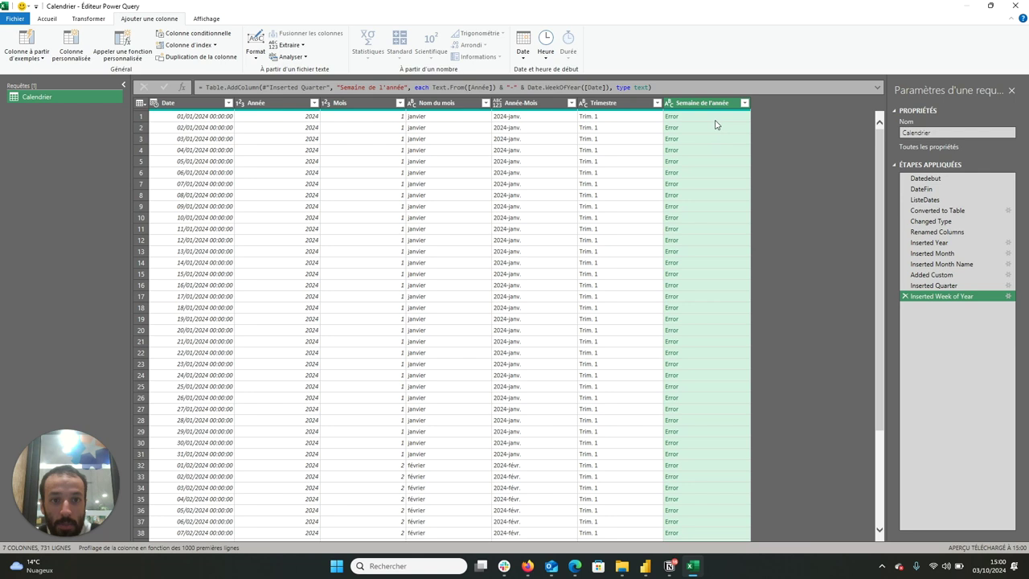
# Step: Inspect the Error in the first Semaine de l'année cell
pyautogui.rightClick(715, 120)
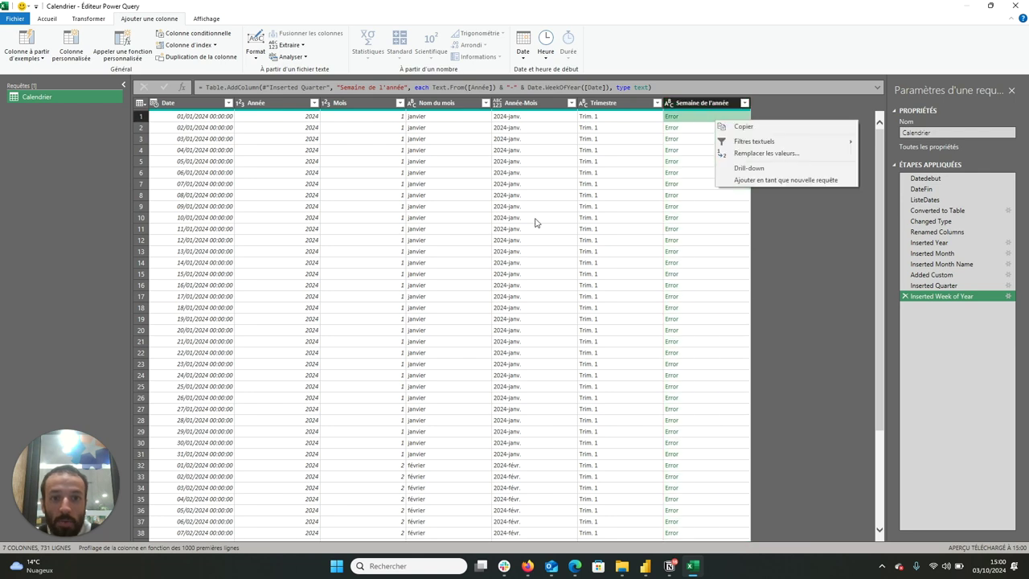
pyautogui.click(690, 119)
pyautogui.click(680, 116)
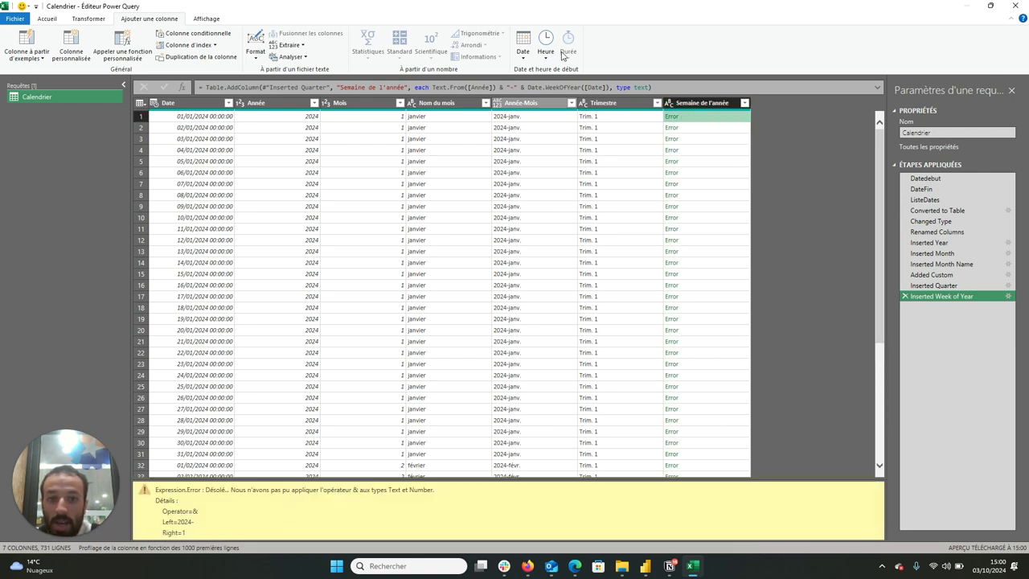
# Step: Wrap Date.WeekOfYear([Date]) in Text.From() to produce year-week values like 2024-1
pyautogui.click(527, 86)
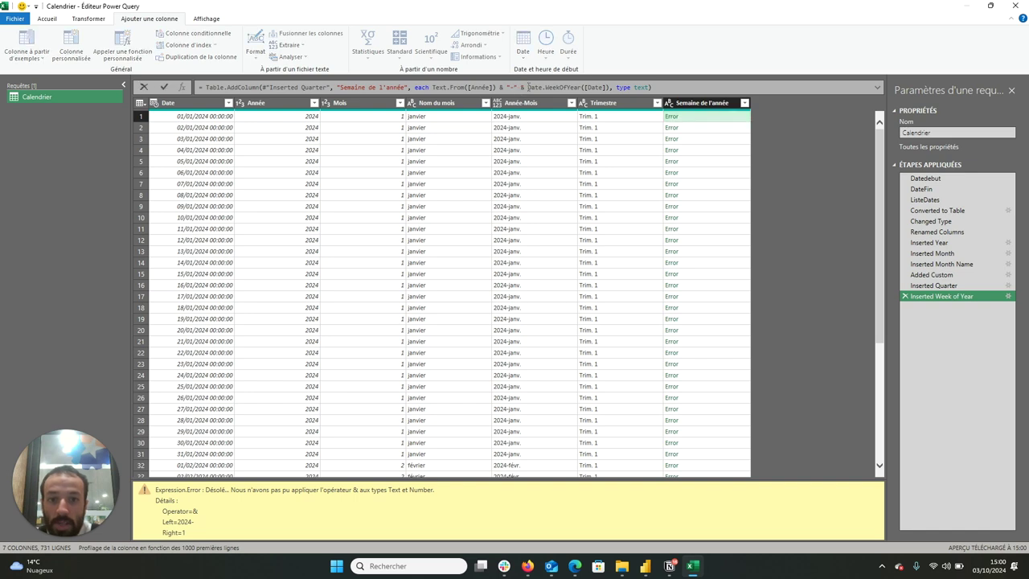
pyautogui.write('Text.Fr')
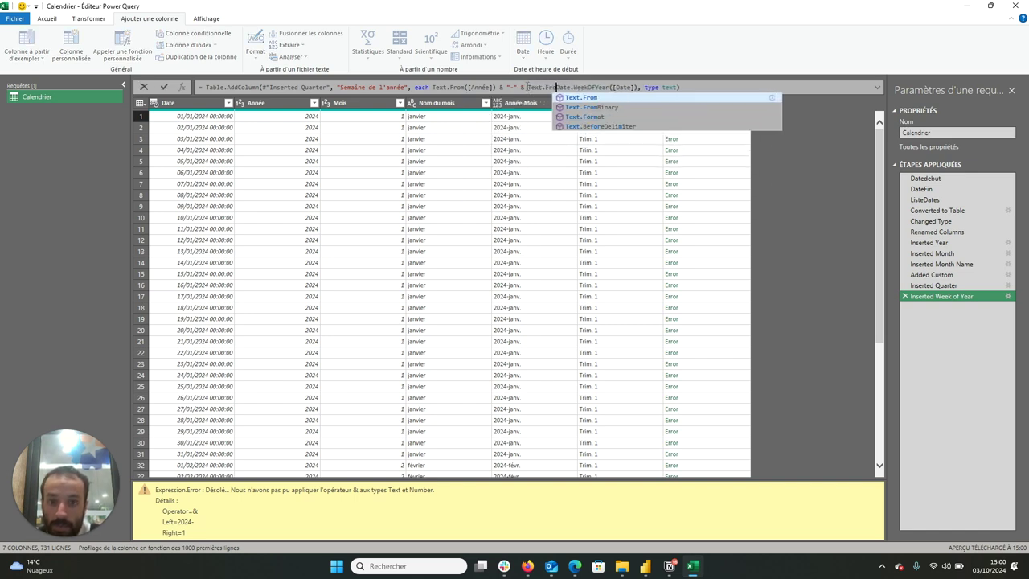
pyautogui.write('om(')
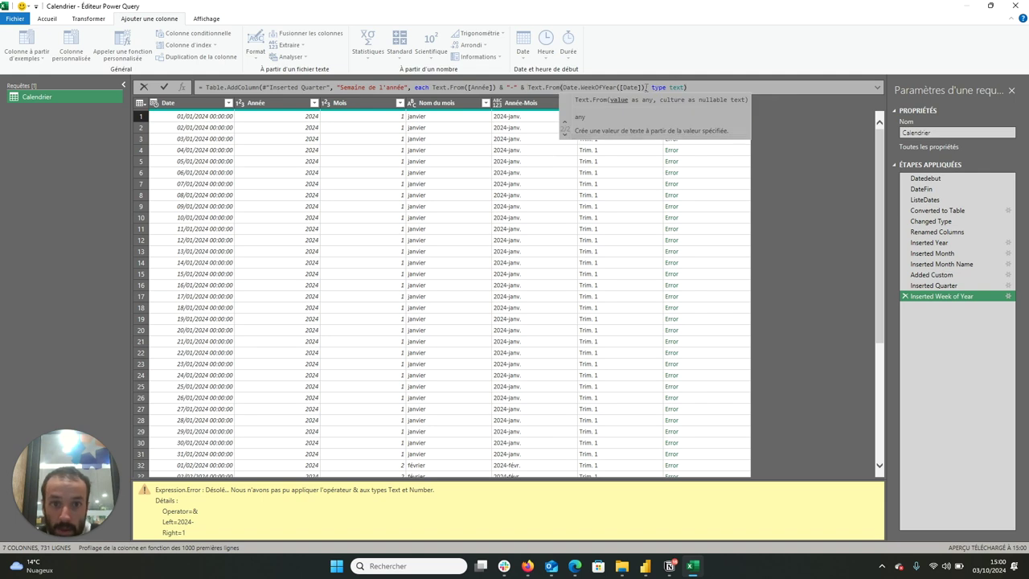
pyautogui.click(645, 87)
pyautogui.write(')')
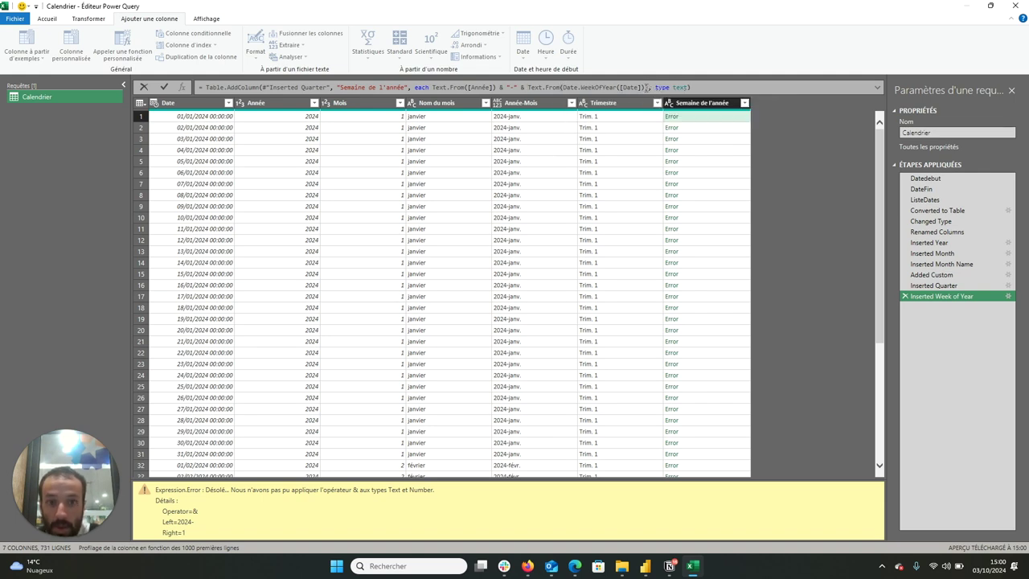
pyautogui.press('Return')
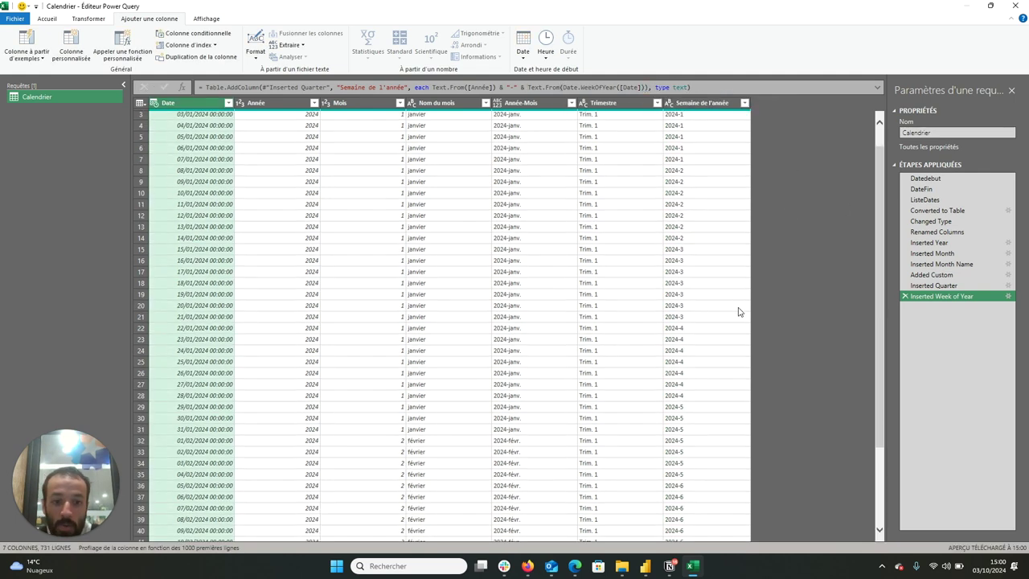
pyautogui.scroll(-15, 739, 312)
pyautogui.scroll(-15, 739, 312)
pyautogui.scroll(-15, 739, 312)
pyautogui.scroll(-15, 739, 312)
pyautogui.scroll(-12, 739, 312)
pyautogui.scroll(-14, 739, 312)
pyautogui.scroll(-16, 739, 312)
pyautogui.scroll(-15, 739, 312)
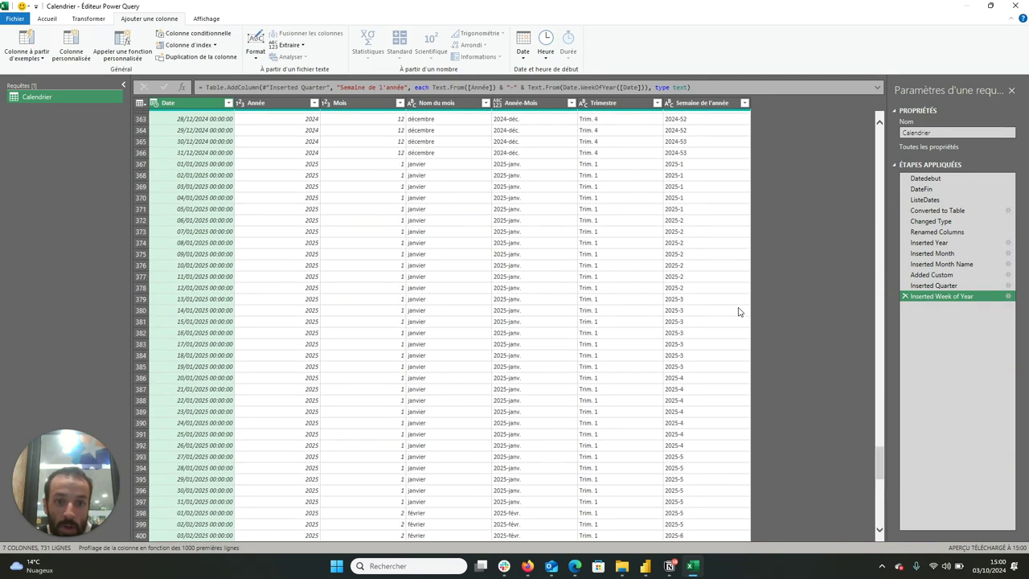
pyautogui.scroll(10, 739, 312)
pyautogui.scroll(20, 739, 312)
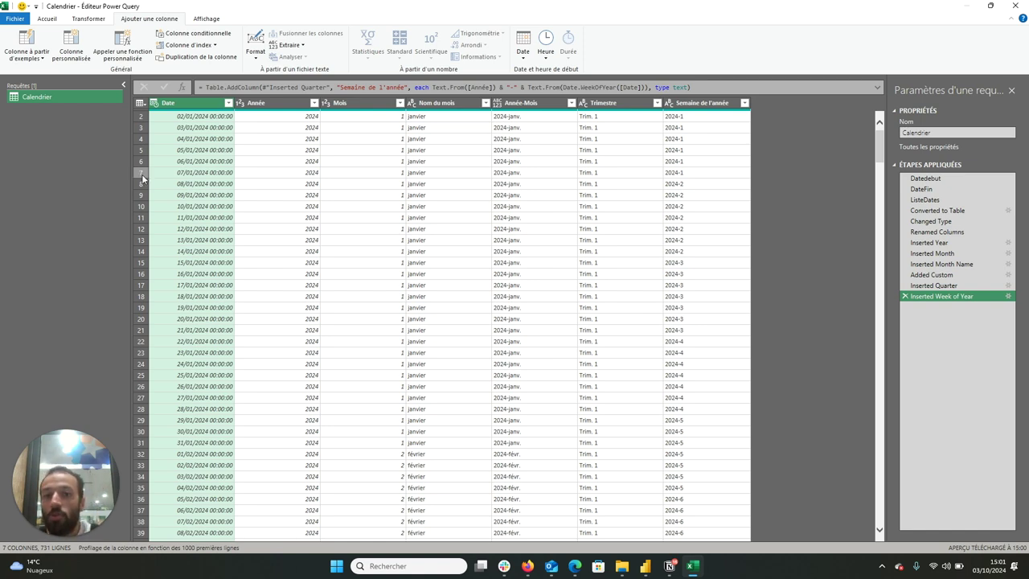
# Step: Add a Jour day-of-month column via Date.Day, then reselect the Date column
pyautogui.click(524, 58)
pyautogui.moveTo(556, 155)
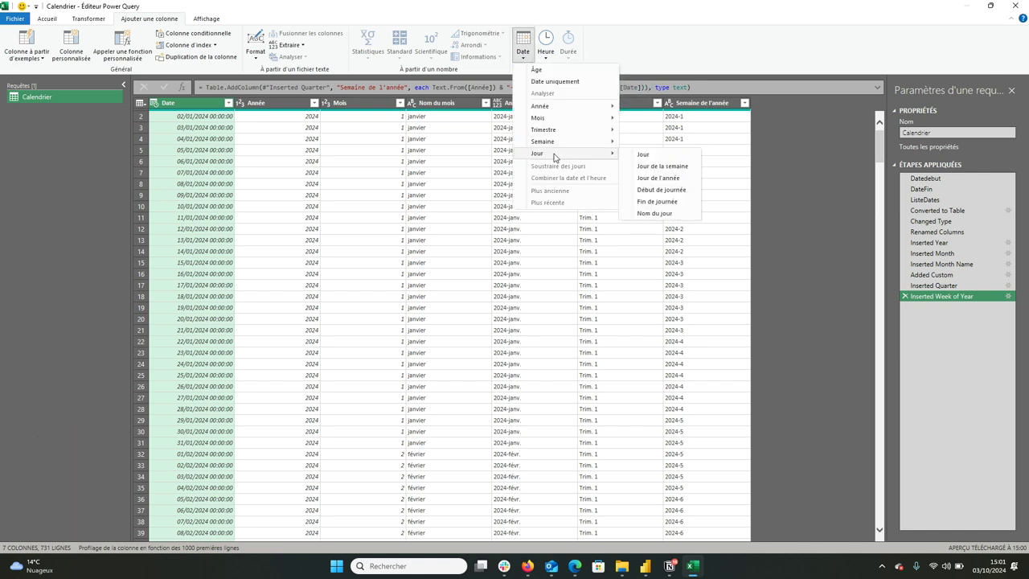
pyautogui.click(643, 157)
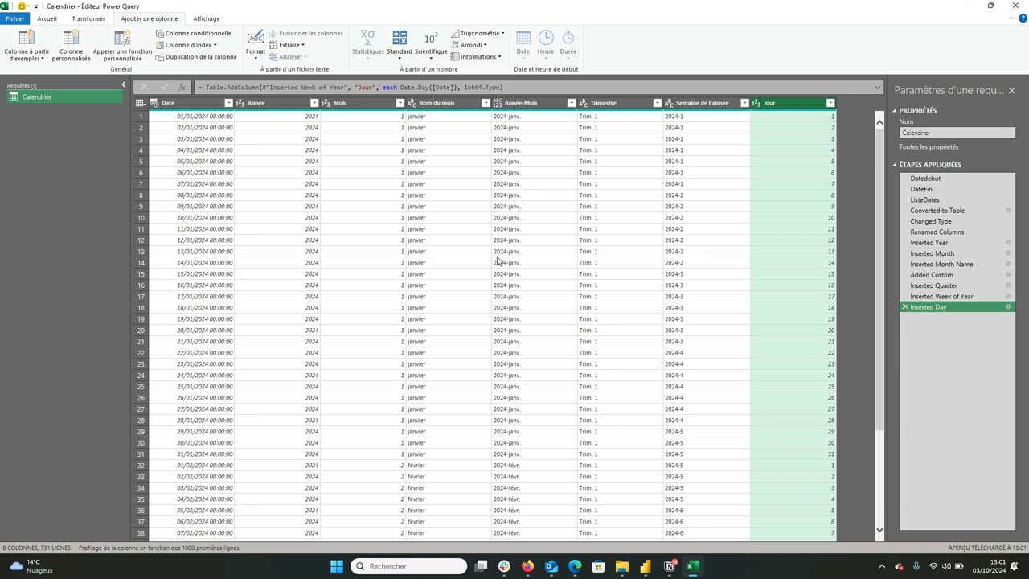
pyautogui.click(450, 285)
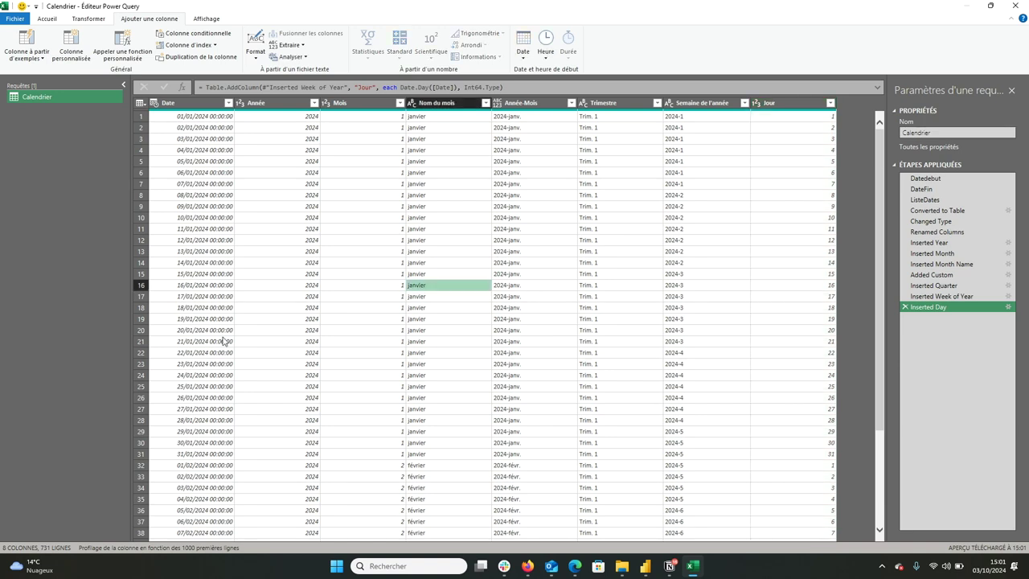
pyautogui.click(188, 105)
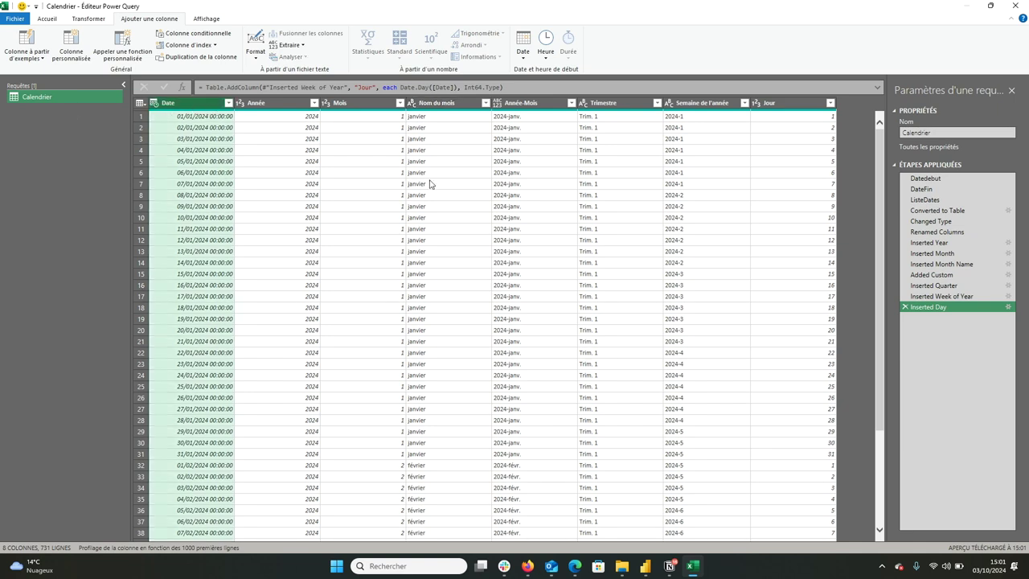
pyautogui.click(520, 59)
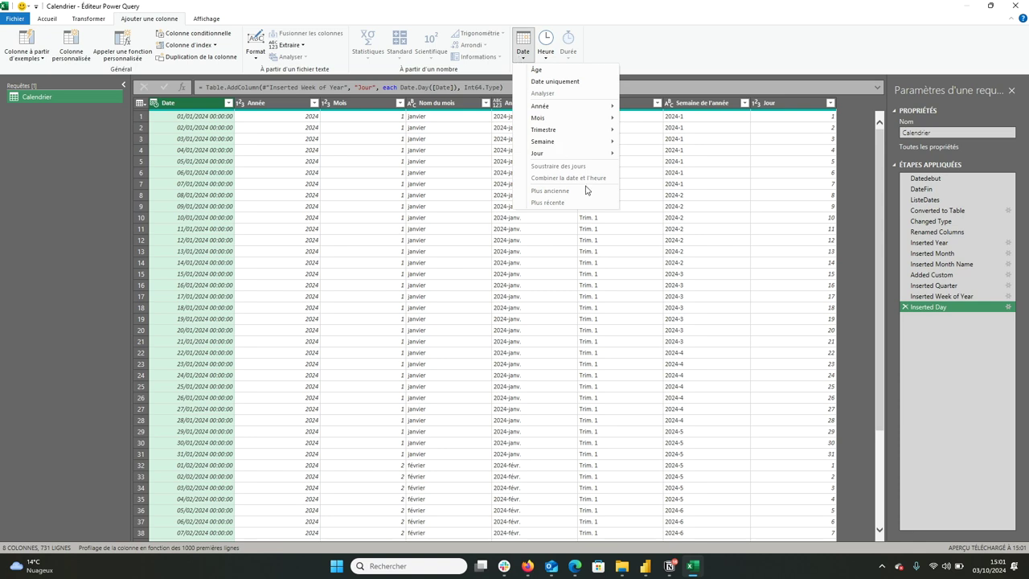
# Step: Add a Jour de la semaine column from Date.DayOfWeek
pyautogui.moveTo(588, 157)
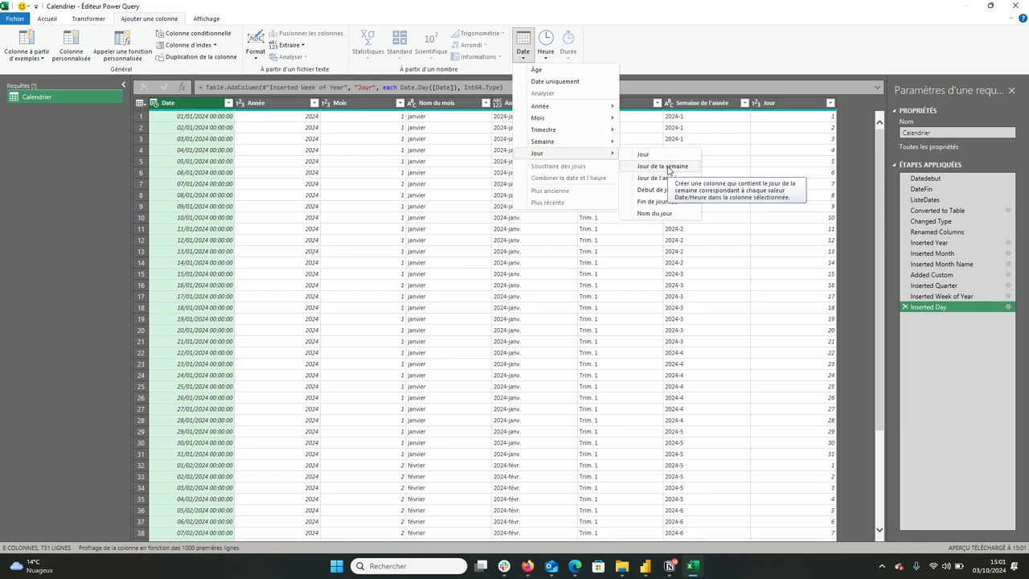
pyautogui.click(669, 167)
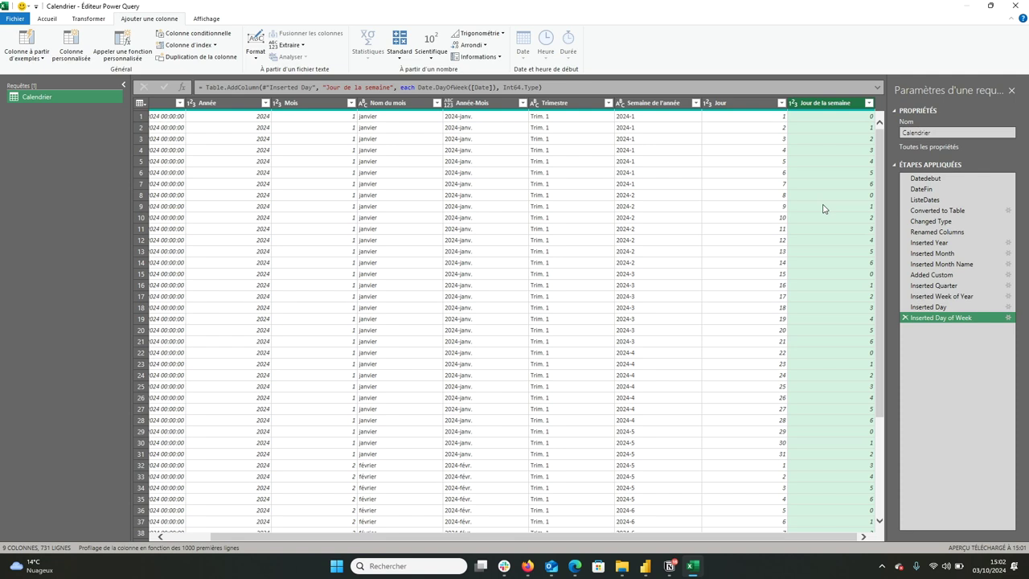
pyautogui.hscroll(-2, 324, 265)
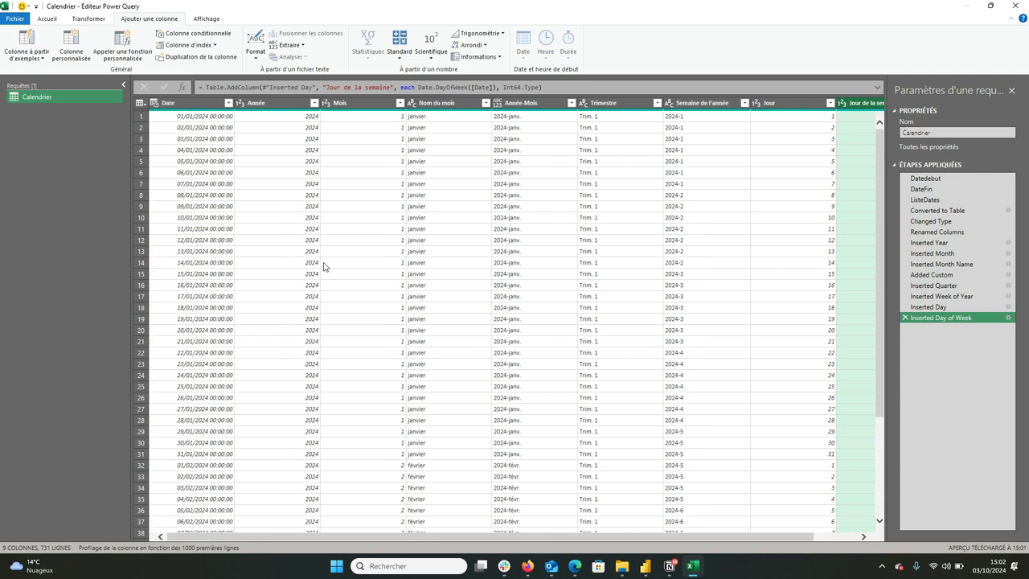
# Step: Add a Nom du jour day-name column from Date, then reselect the day-of-week step
pyautogui.click(195, 105)
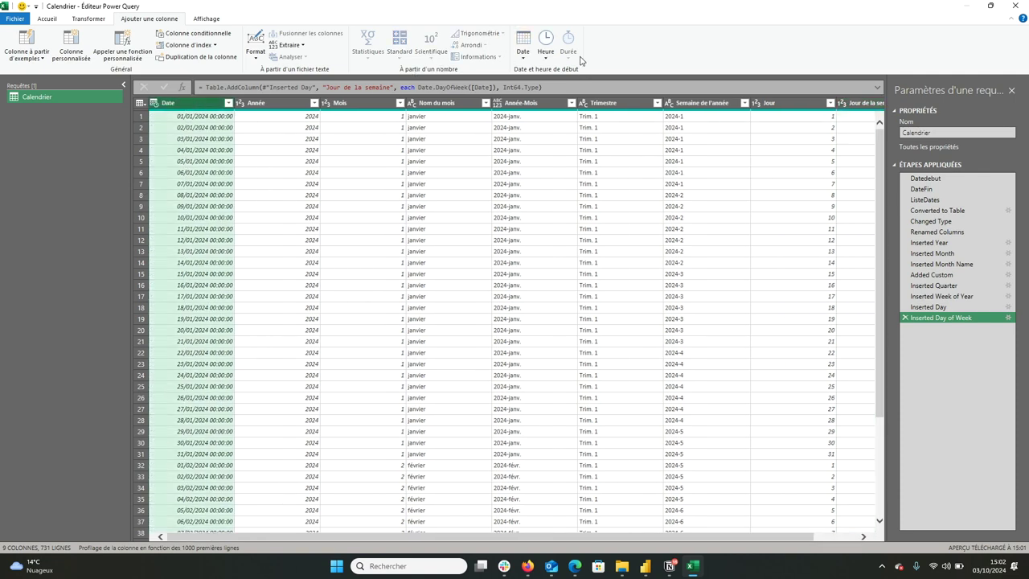
pyautogui.click(523, 50)
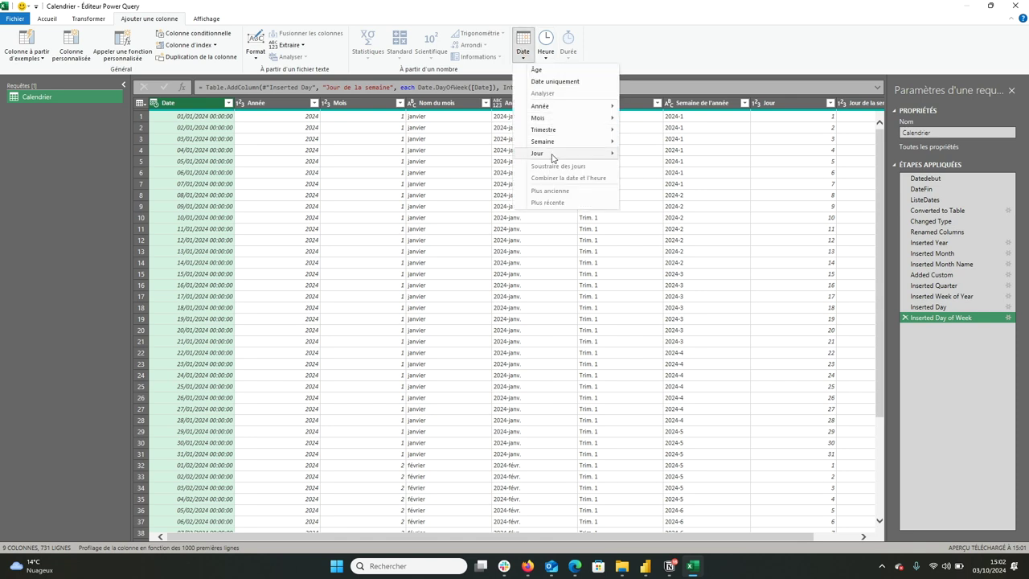
pyautogui.click(680, 214)
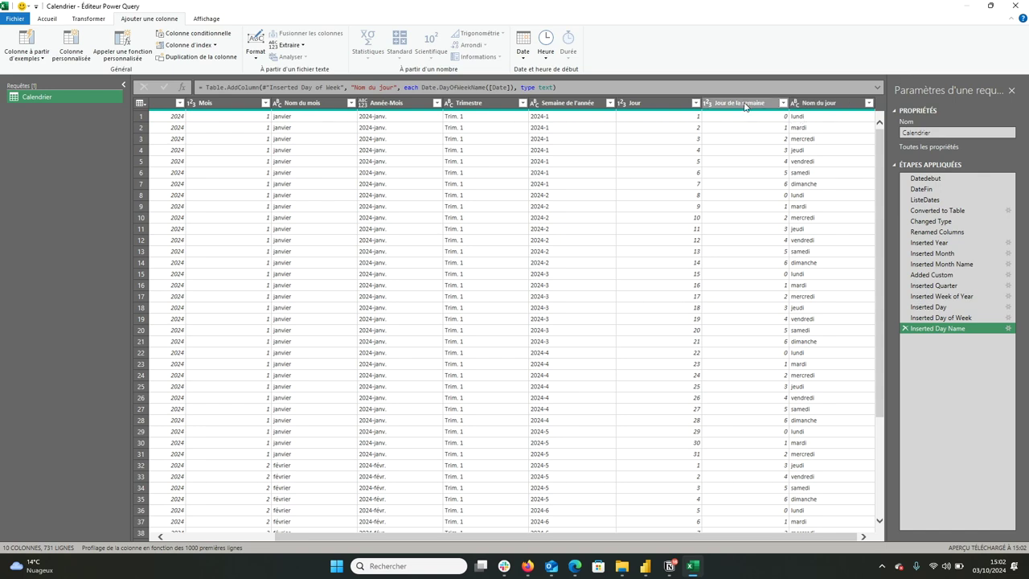
pyautogui.click(957, 318)
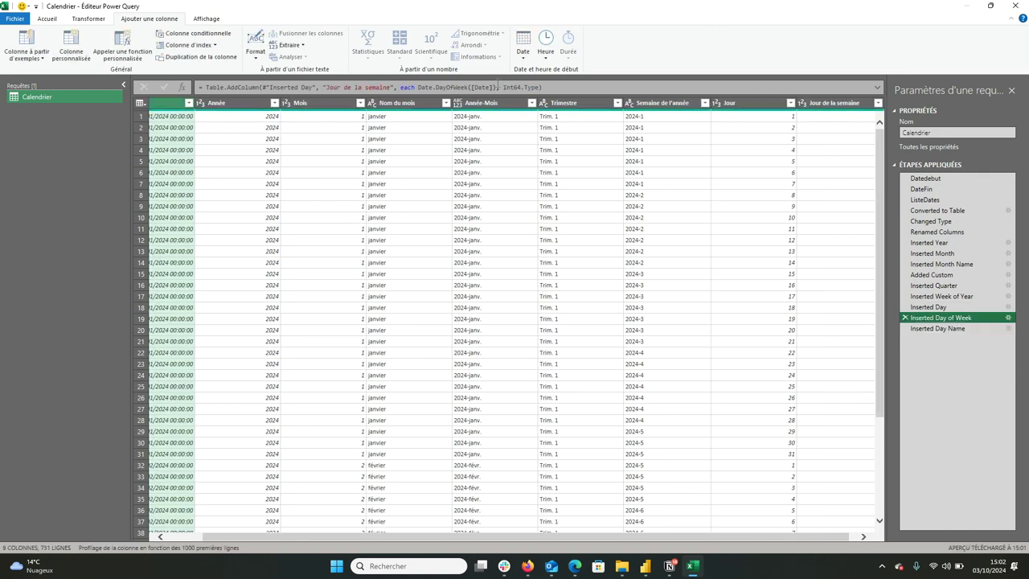
# Step: Append +1 to Date.DayOfWeek([Date]) so weekdays number 1 to 7
pyautogui.write('+1')
pyautogui.press('Return')
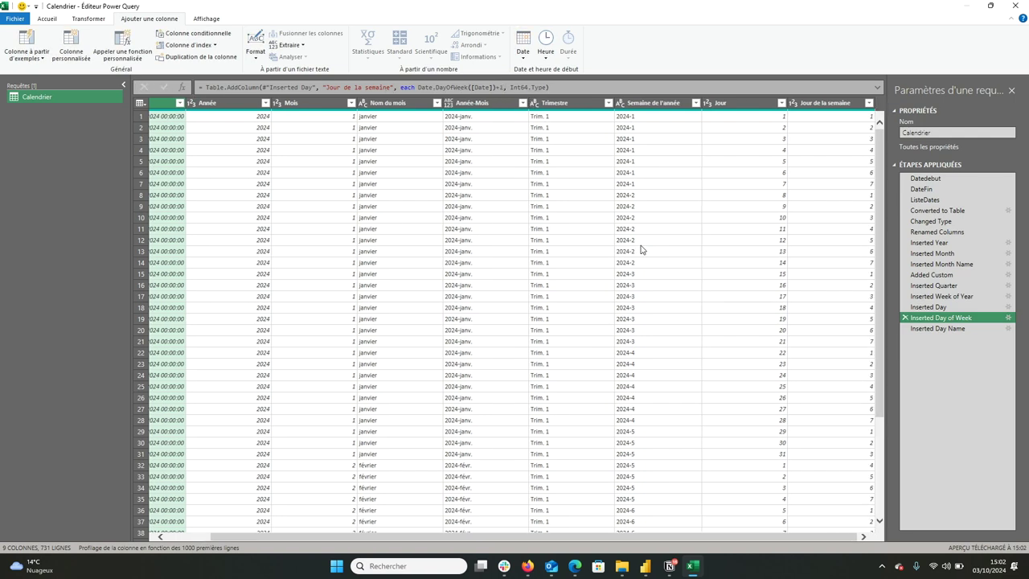
pyautogui.click(947, 329)
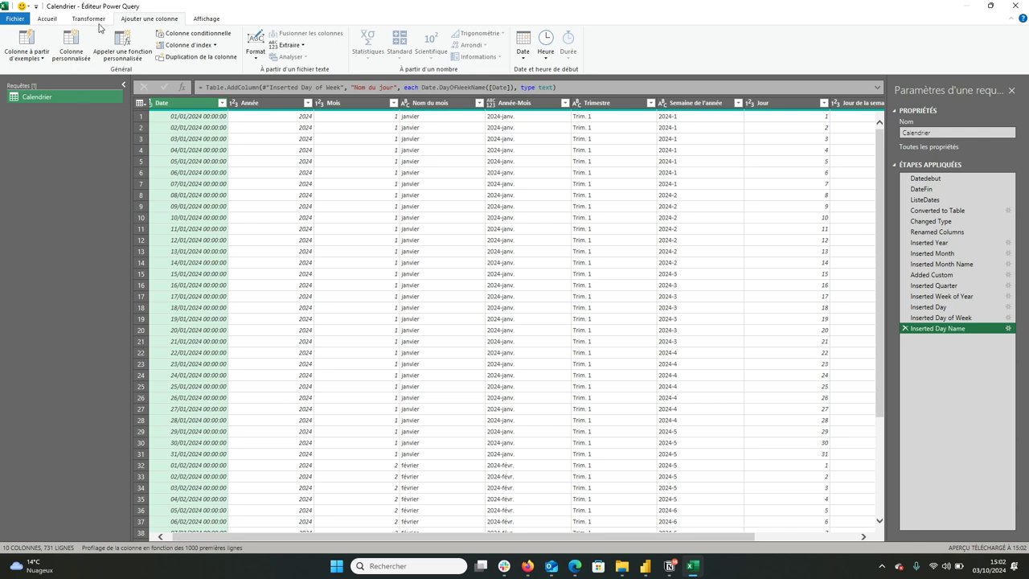
# Step: Open the Calendrier query's M code in the Éditeur avancé from Accueil
pyautogui.click(59, 22)
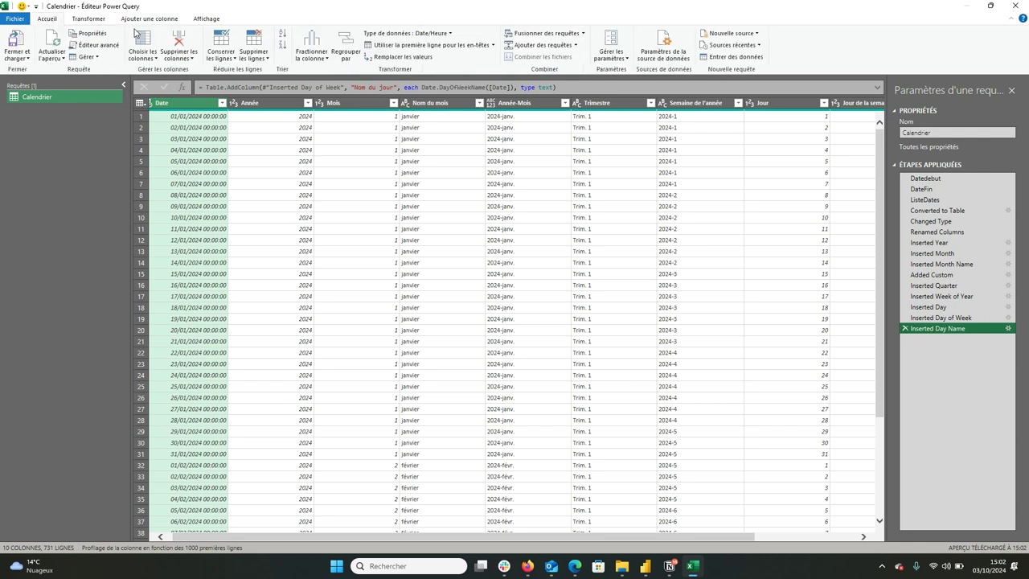
pyautogui.click(98, 48)
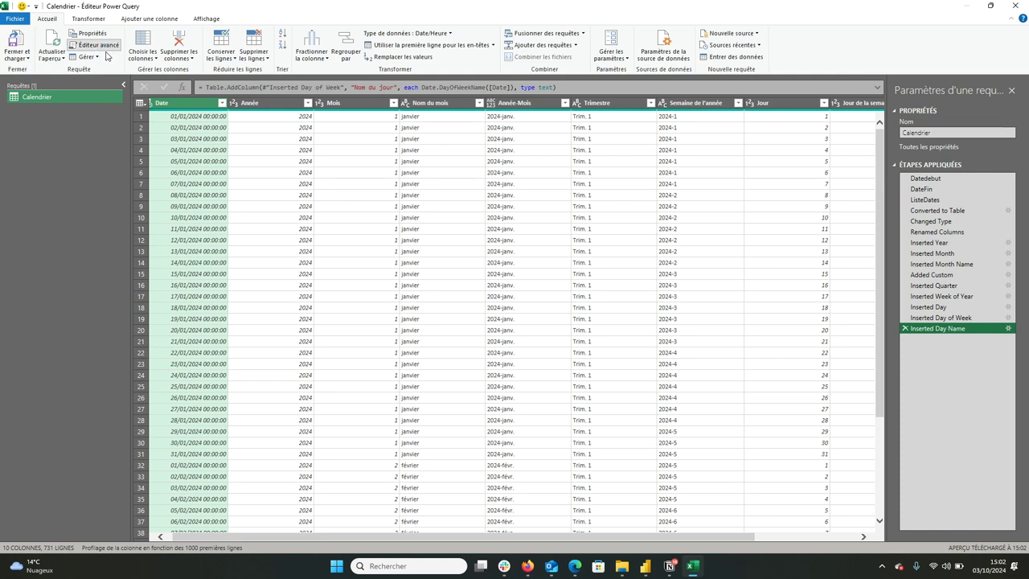